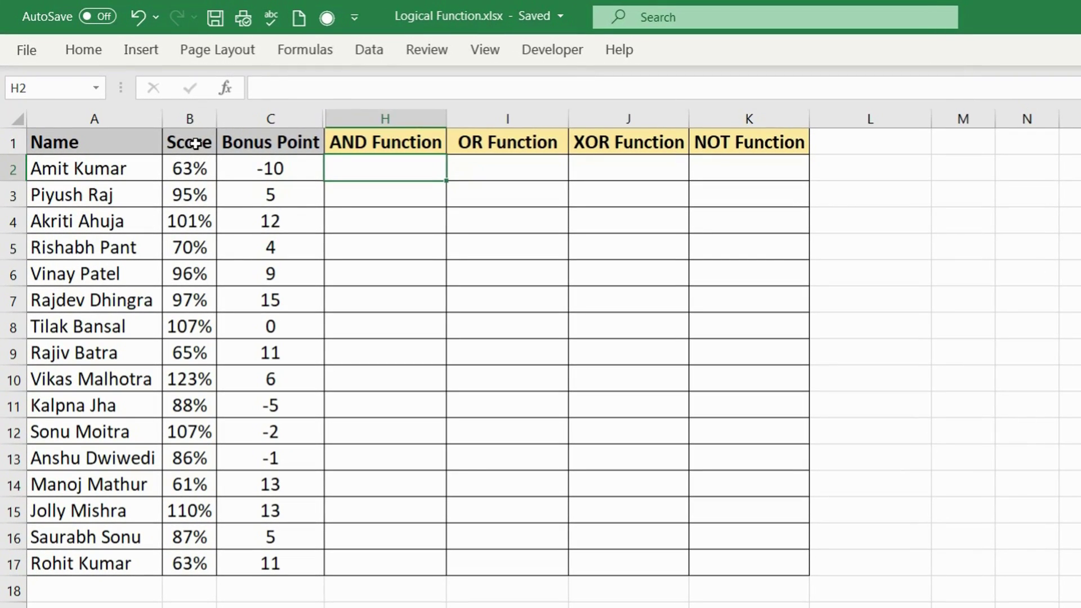
- Enter the score test =B2>90% in cell I2
{"action": "left_click_drag", "start_coordinate": [184, 138], "coordinate": [201, 567]}
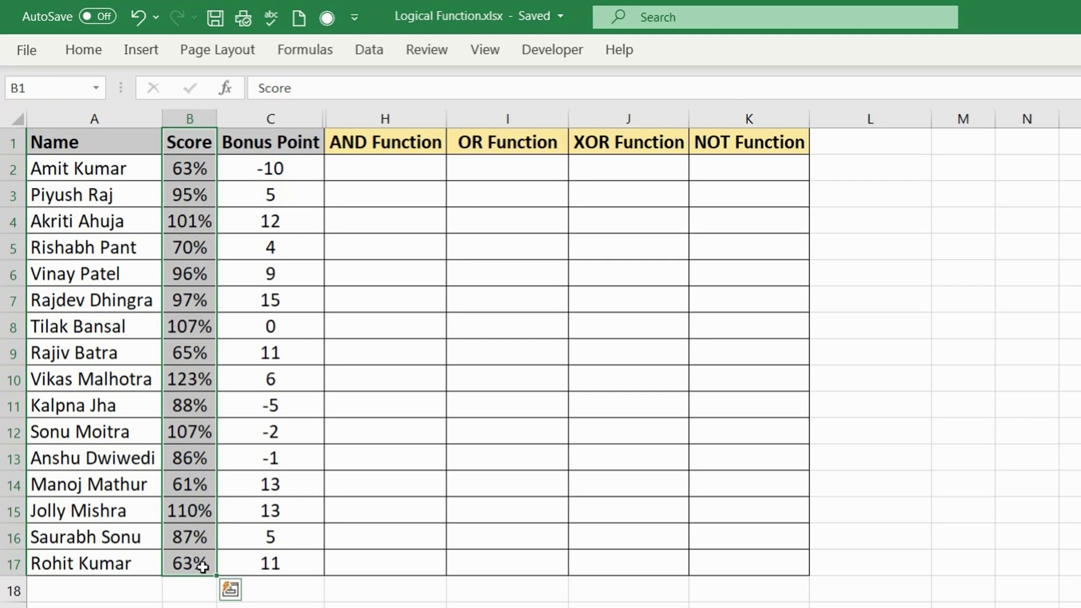
{"action": "left_click_drag", "start_coordinate": [256, 141], "coordinate": [277, 560]}
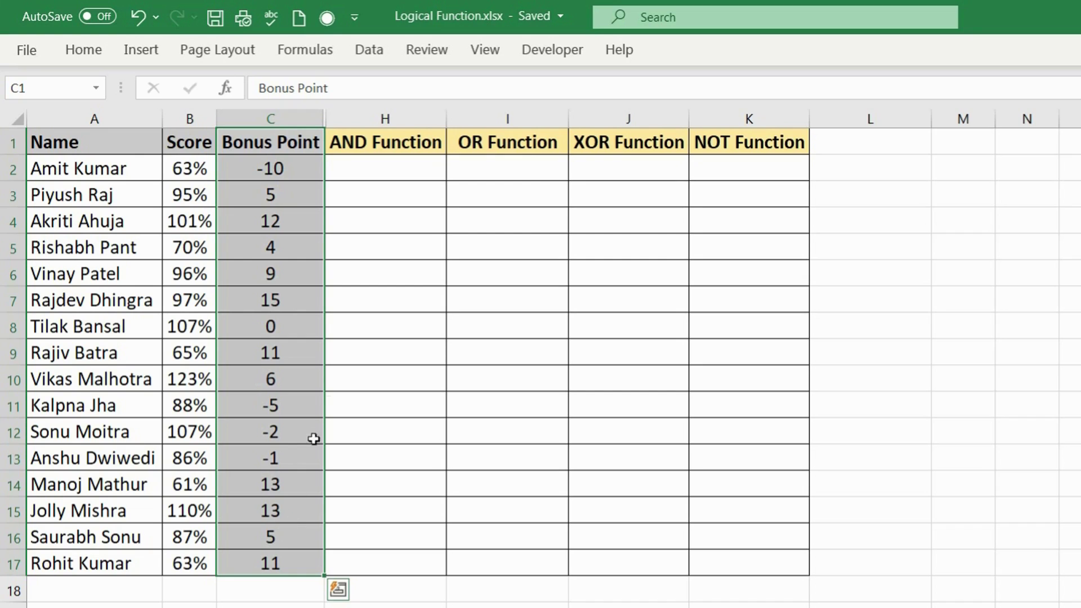
{"action": "left_click", "coordinate": [462, 168]}
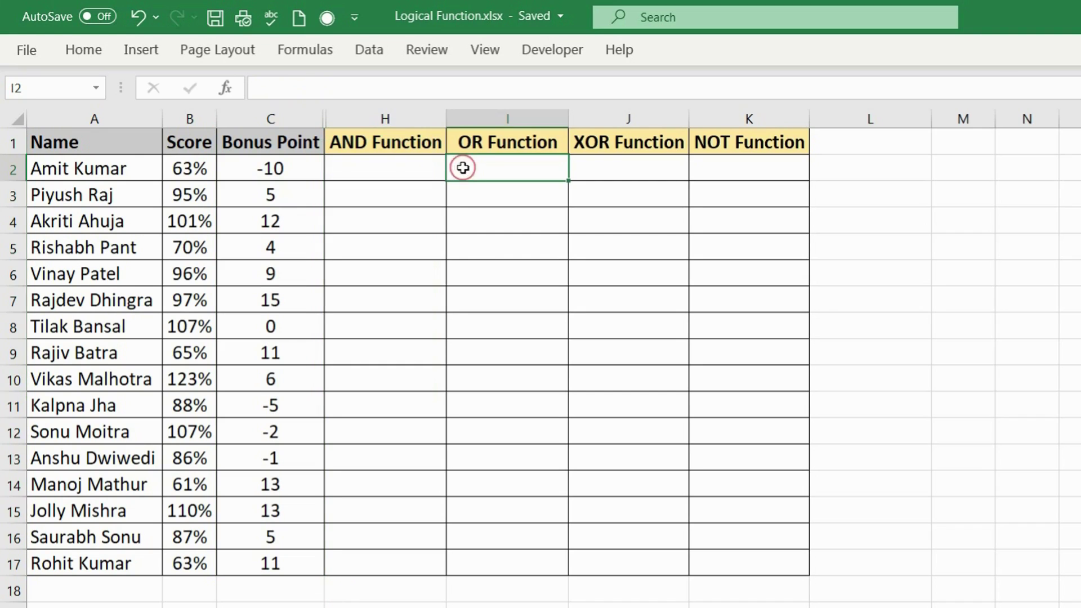
{"action": "type", "text": "="}
{"action": "left_click", "coordinate": [206, 164]}
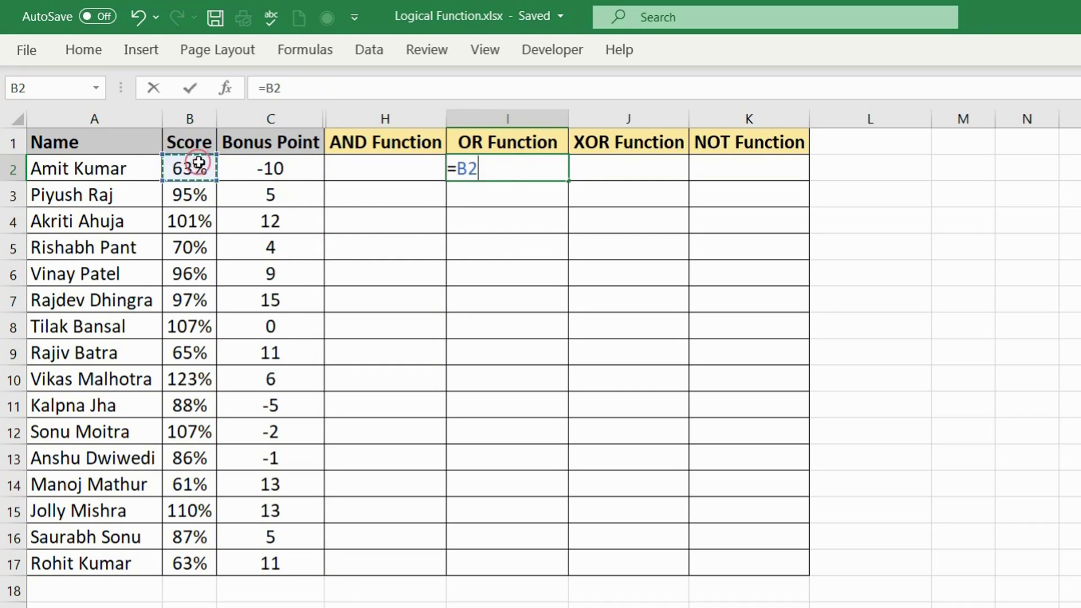
{"action": "type", "text": ">90%"}
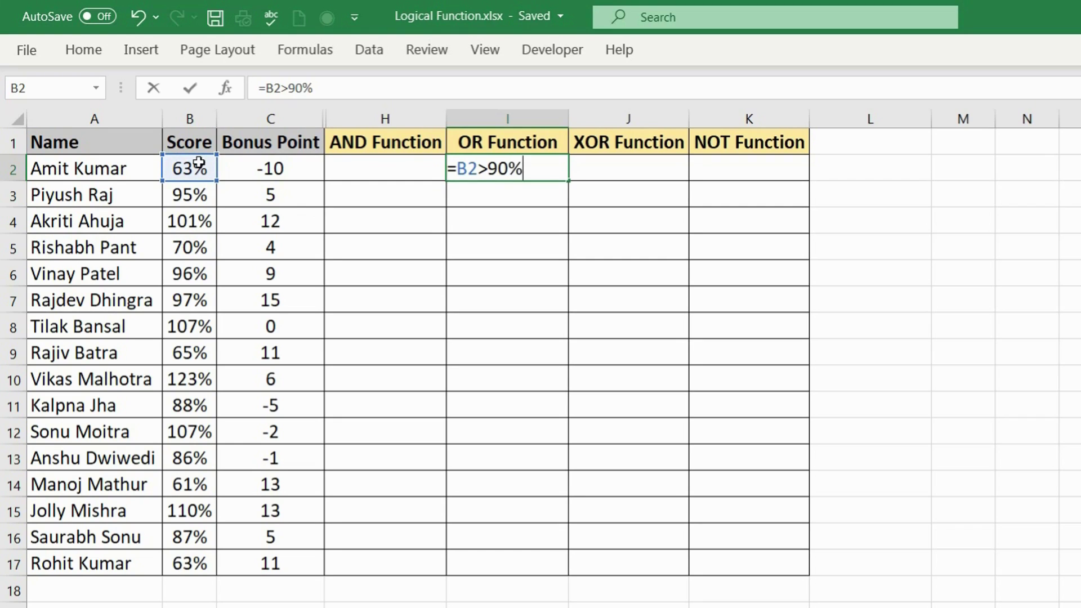
{"action": "key", "text": "Return"}
{"action": "key", "text": "Up"}
- Enter the bonus point test =C2>10 in cell J2
{"action": "key", "text": "Right"}
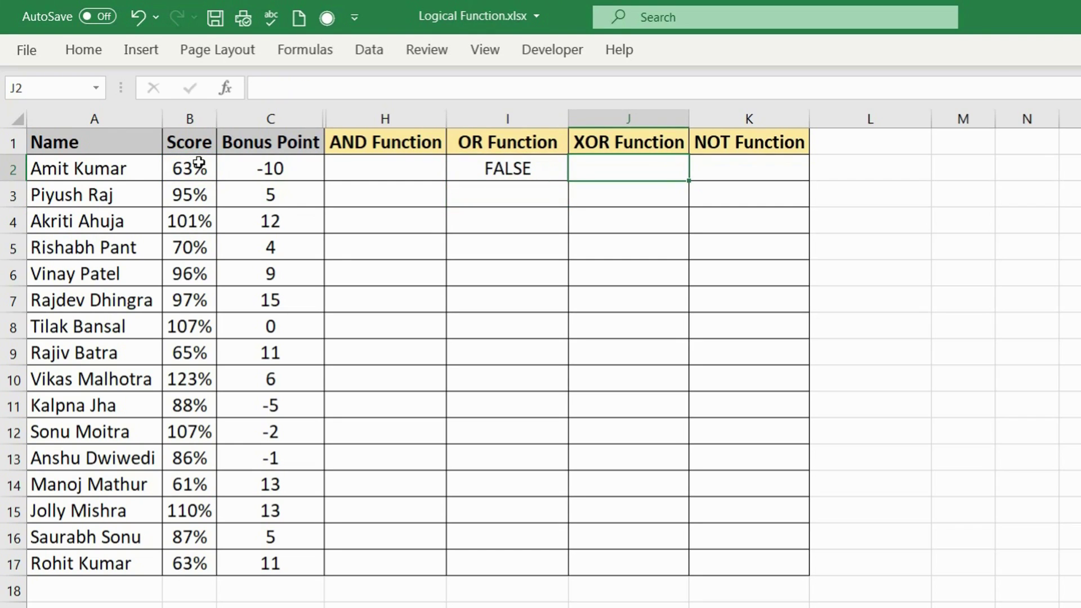
{"action": "type", "text": "="}
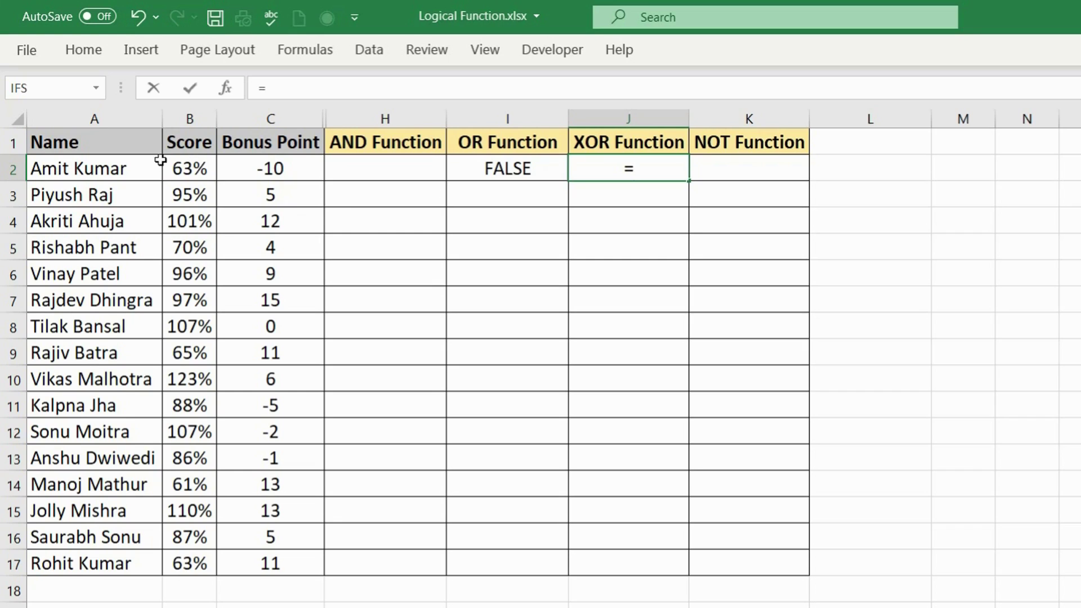
{"action": "left_click", "coordinate": [256, 171]}
{"action": "type", "text": ">"}
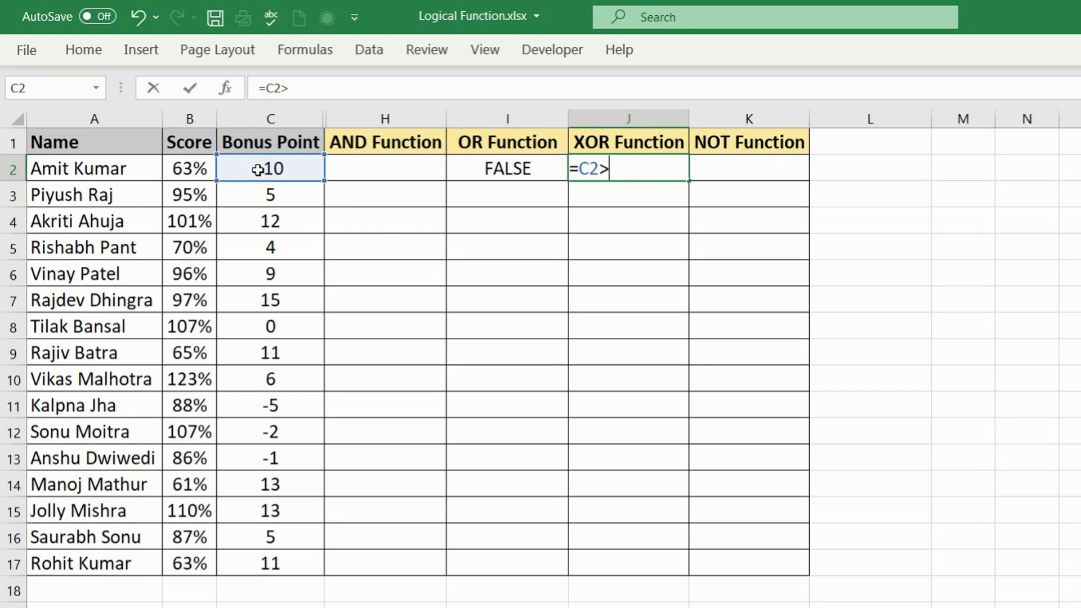
{"action": "type", "text": "10"}
{"action": "key", "text": "Return"}
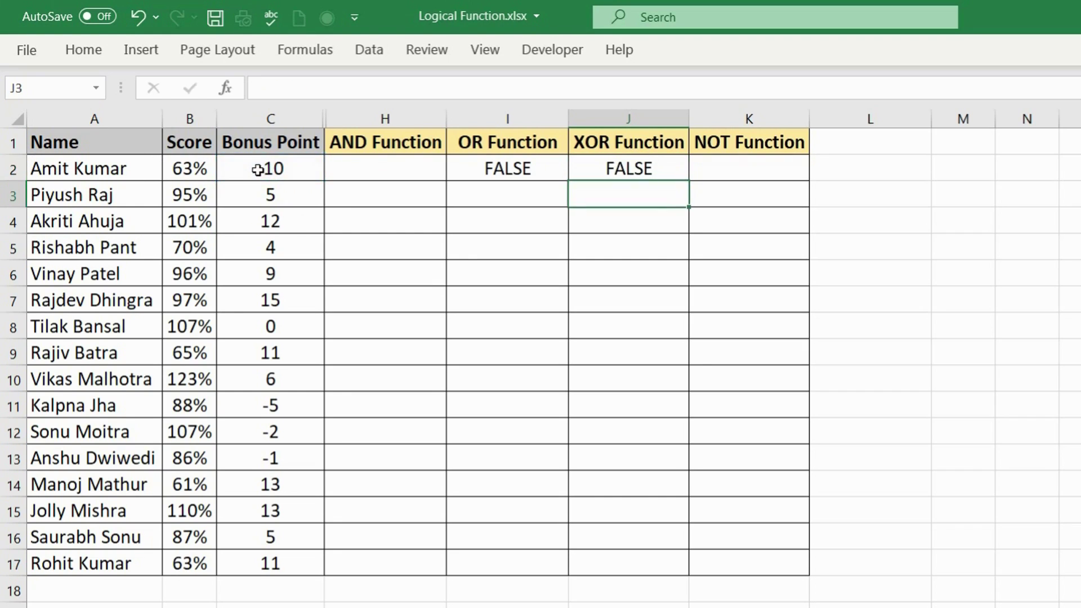
- Fill the two test formulas in I2:J2 down through row 17
{"action": "left_click_drag", "start_coordinate": [514, 169], "coordinate": [619, 170]}
{"action": "double_click", "coordinate": [690, 187]}
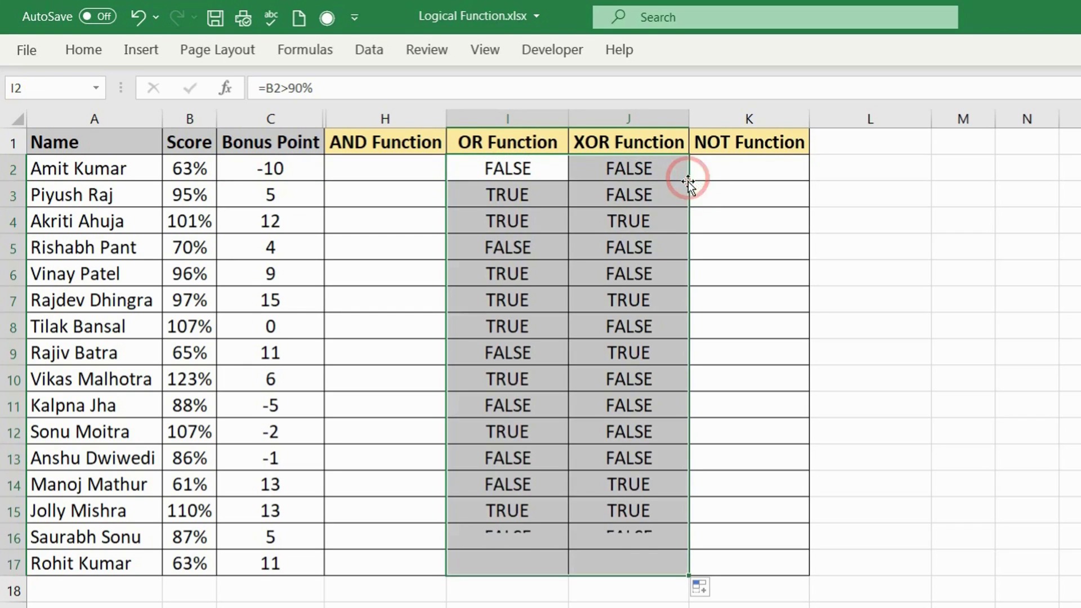
{"action": "left_click", "coordinate": [570, 243]}
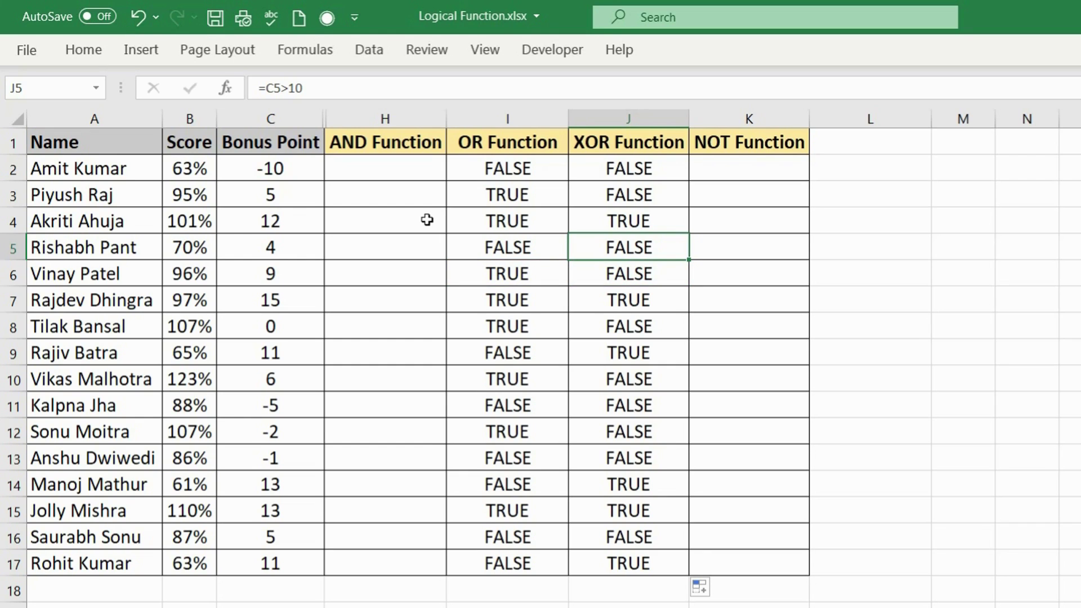
- Clear the trial formulas from the range I2:J17
{"action": "left_click", "coordinate": [499, 166]}
{"action": "left_click_drag", "start_coordinate": [498, 167], "coordinate": [661, 562]}
{"action": "key", "text": "Delete"}
- Enter =AND(B2>90%,C2>10) in cell H2 to test the score and bonus point together
{"action": "left_click", "coordinate": [402, 167]}
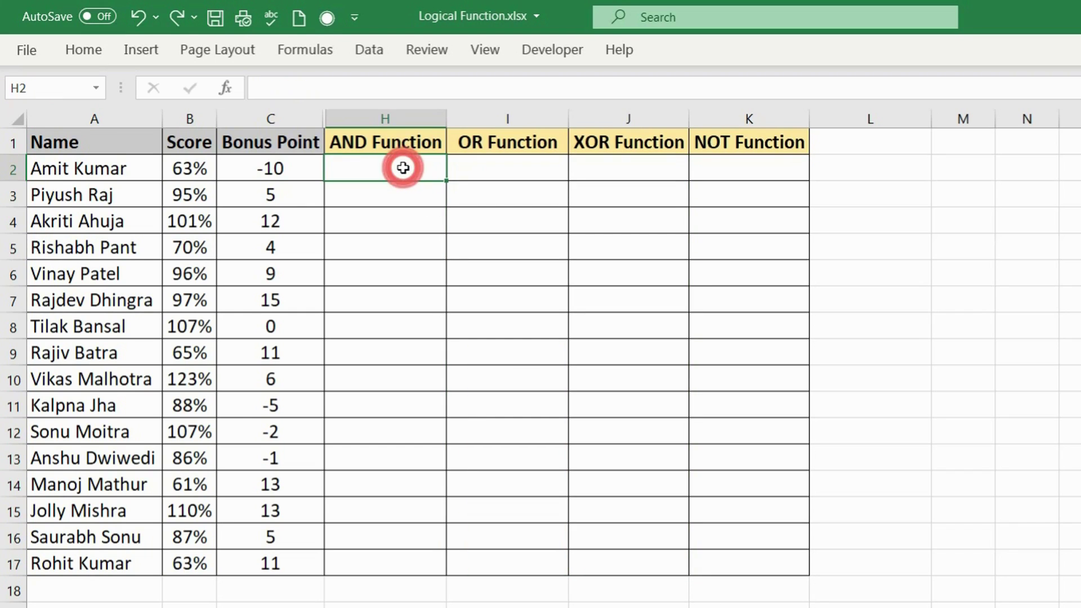
{"action": "type", "text": "=and"}
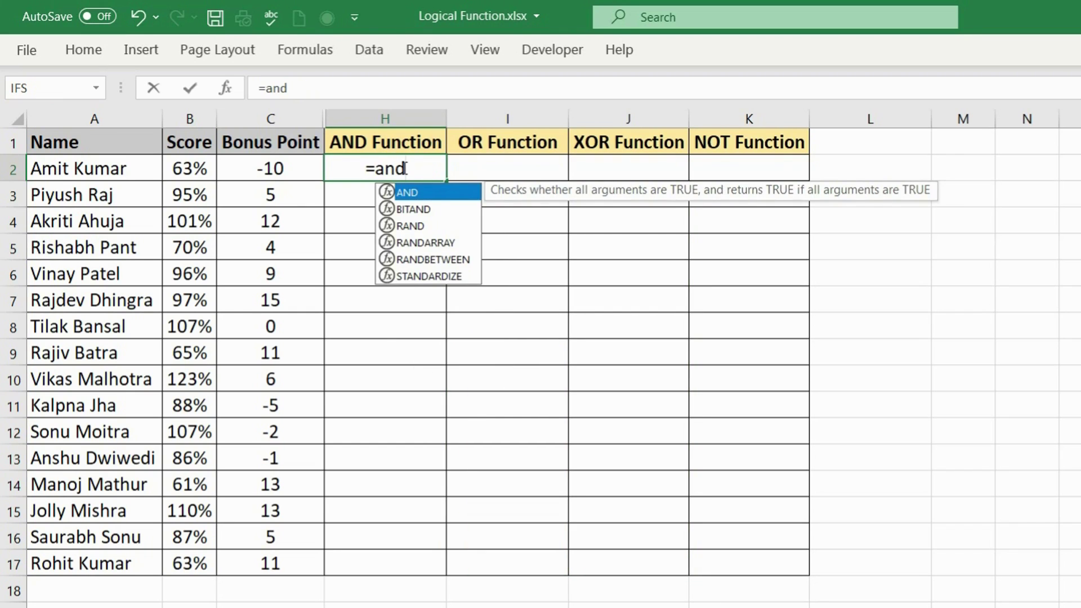
{"action": "key", "text": "Tab"}
{"action": "left_click", "coordinate": [178, 166]}
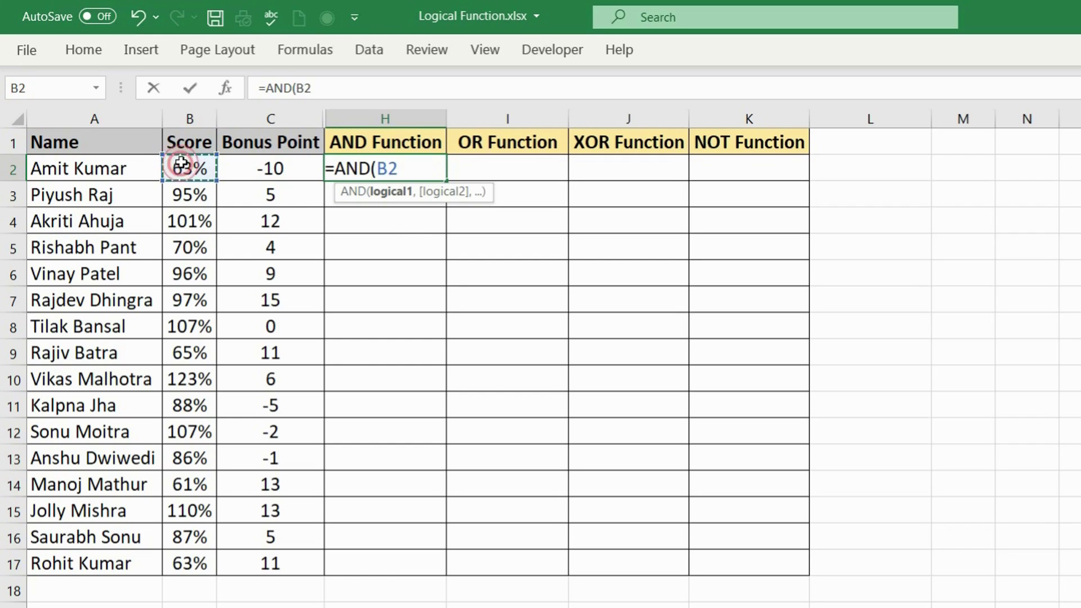
{"action": "type", "text": ">90%"}
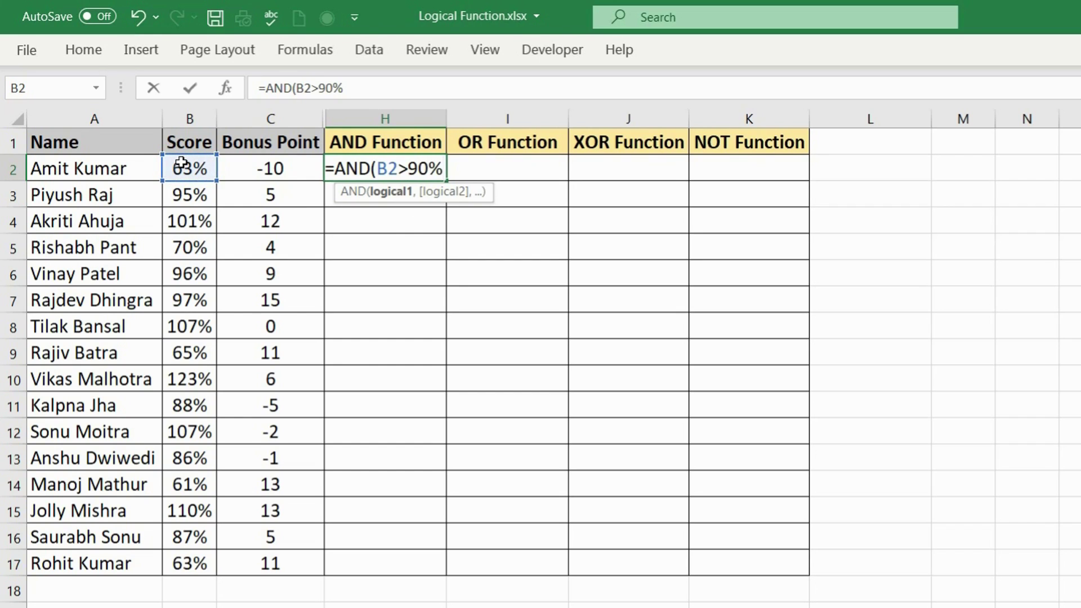
{"action": "type", "text": ","}
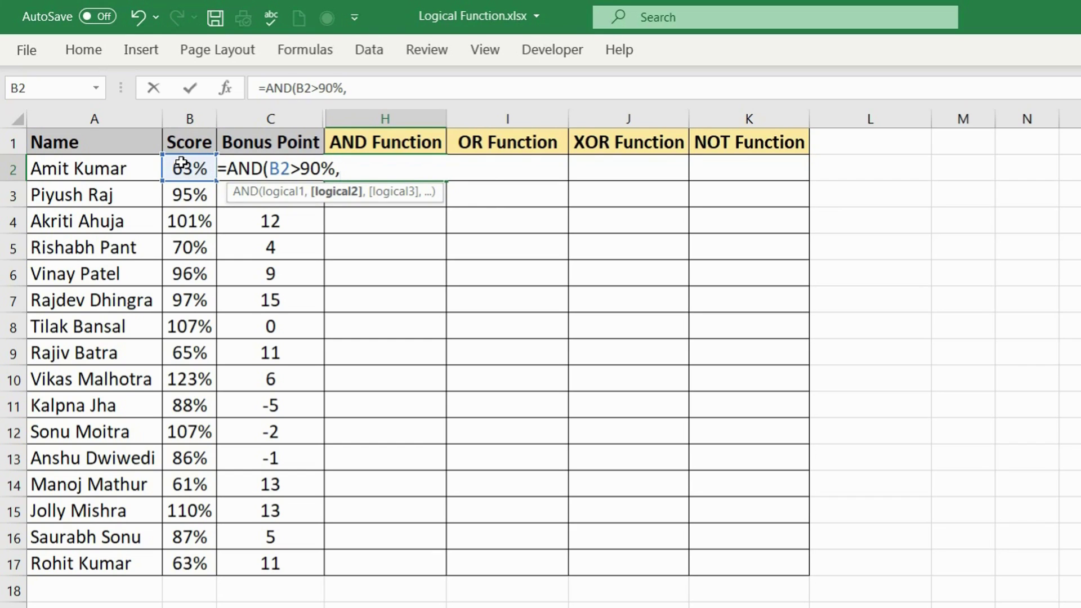
{"action": "key", "text": "Left"}
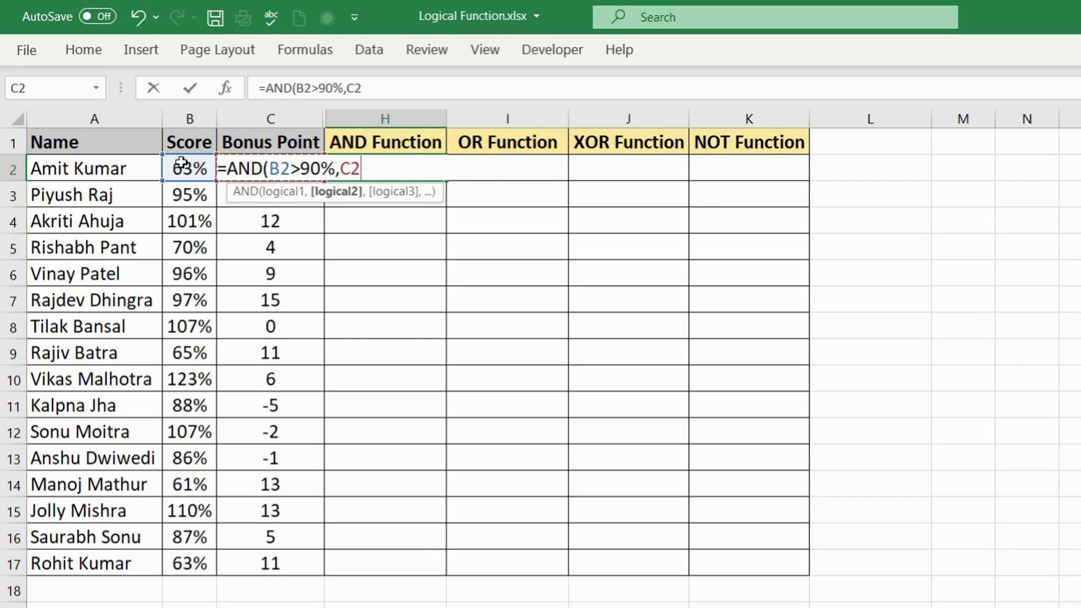
{"action": "type", "text": ">10)"}
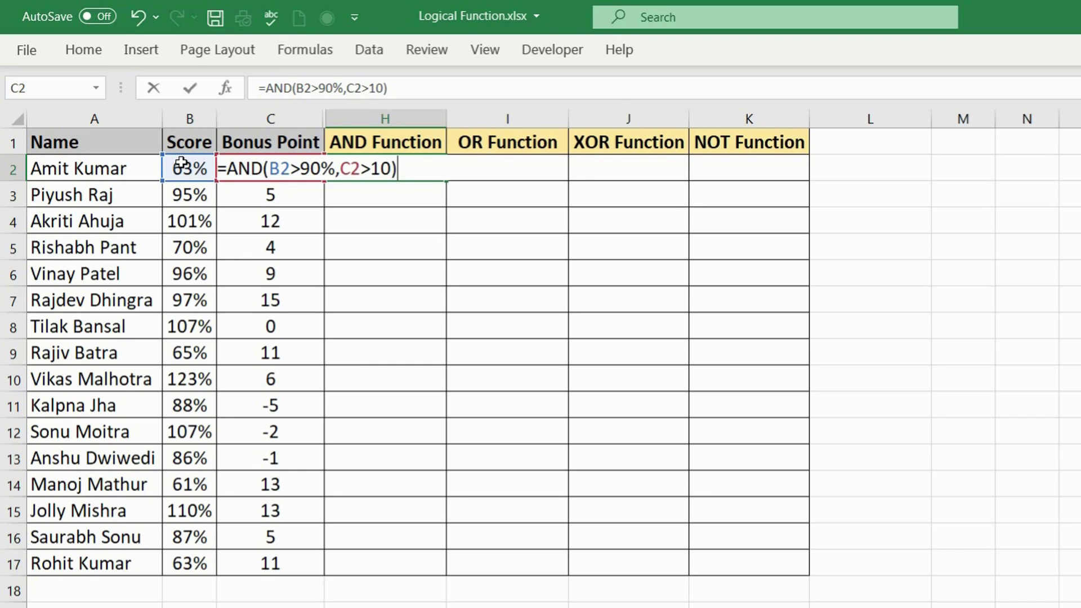
{"action": "key", "text": "Return"}
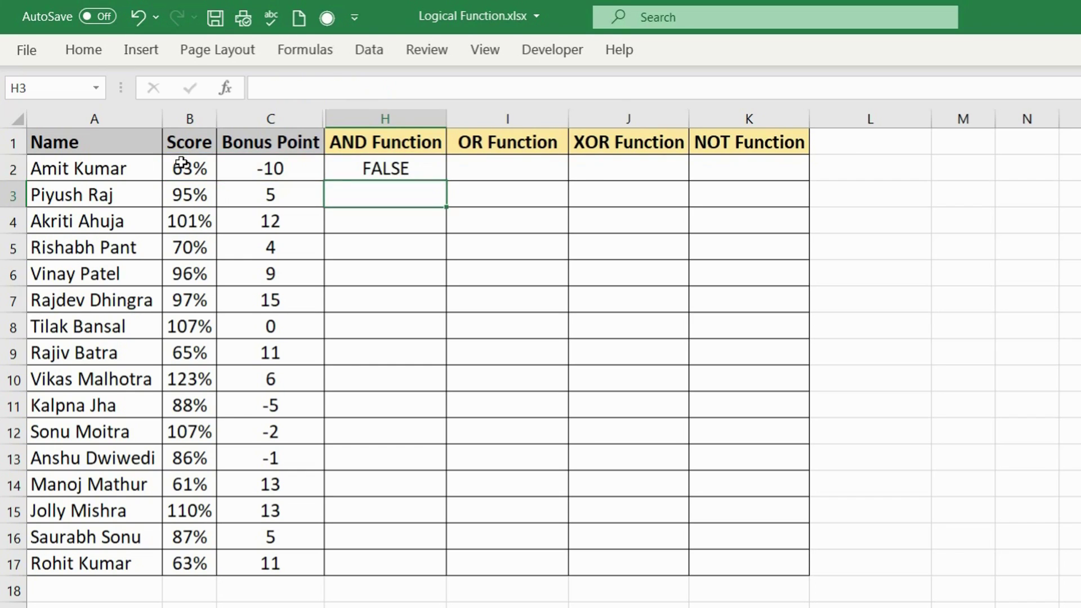
- Copy the AND formula from H2 into H3 and check its cell references
{"action": "left_click", "coordinate": [402, 167]}
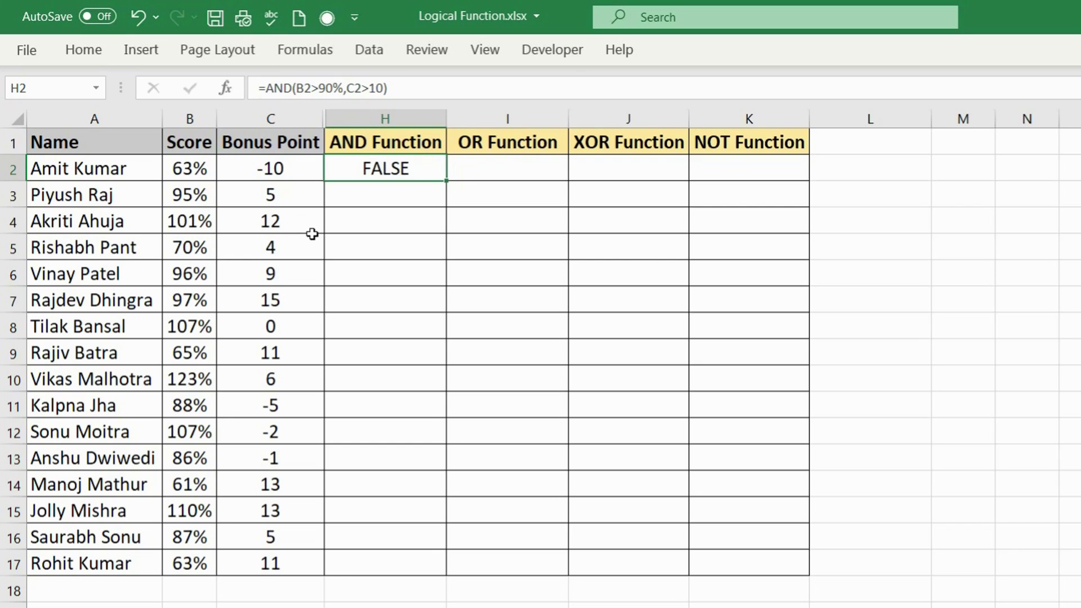
{"action": "left_click", "coordinate": [395, 168]}
{"action": "key", "text": "ctrl+c"}
{"action": "left_click", "coordinate": [414, 198]}
{"action": "key", "text": "ctrl+v"}
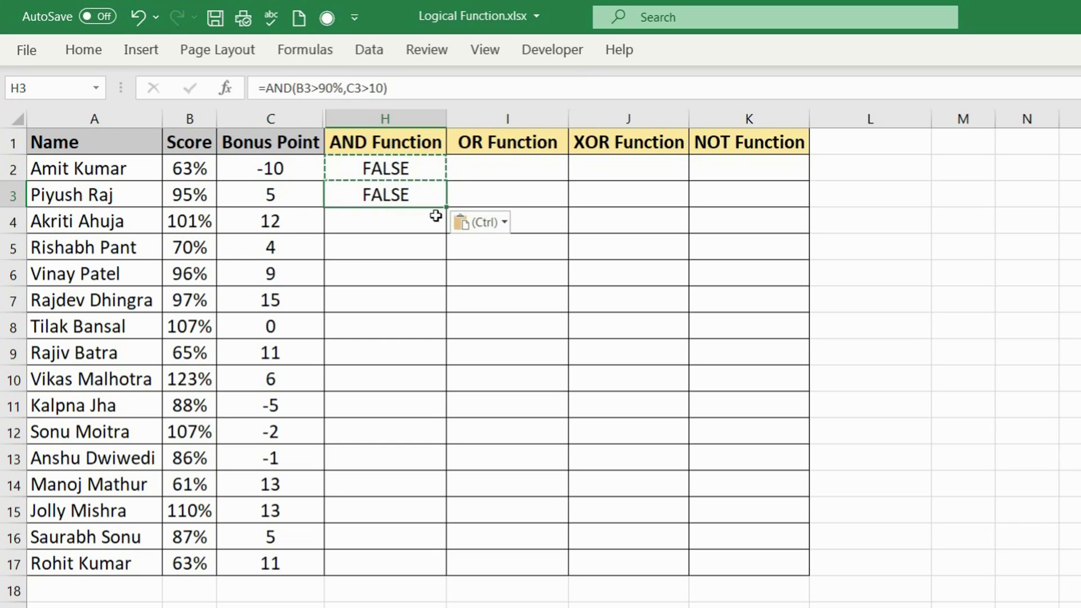
{"action": "double_click", "coordinate": [391, 196]}
{"action": "key", "text": "Escape"}
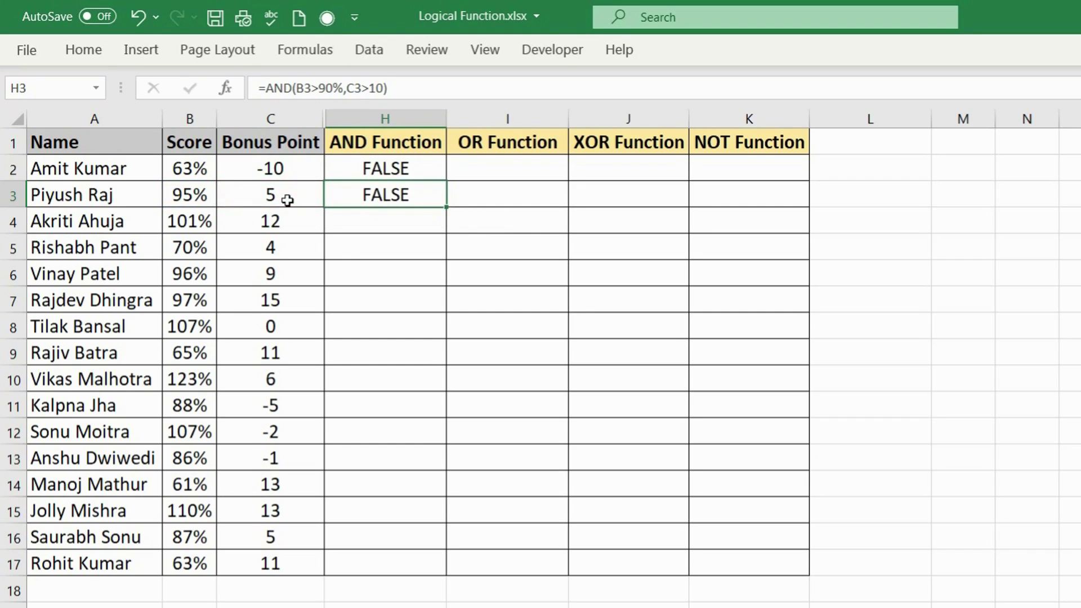
- Compare the score and bonus point in row 3, and fill the AND formula from H3 down through H17
{"action": "left_click", "coordinate": [214, 199]}
{"action": "left_click", "coordinate": [289, 201]}
{"action": "left_click", "coordinate": [362, 196]}
{"action": "left_click", "coordinate": [189, 195]}
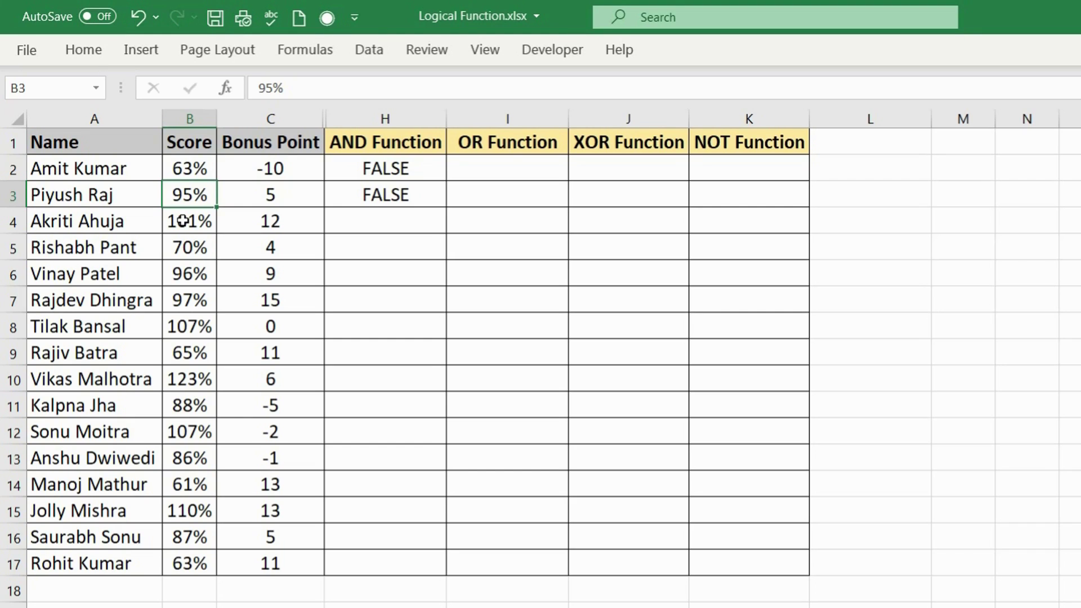
{"action": "left_click", "coordinate": [385, 191]}
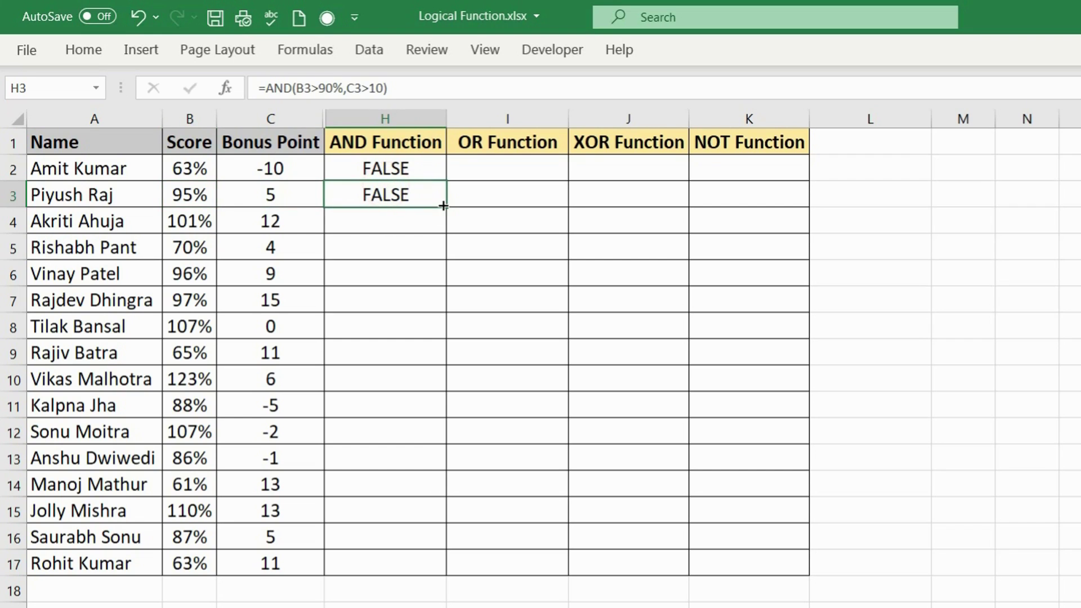
{"action": "double_click", "coordinate": [445, 207]}
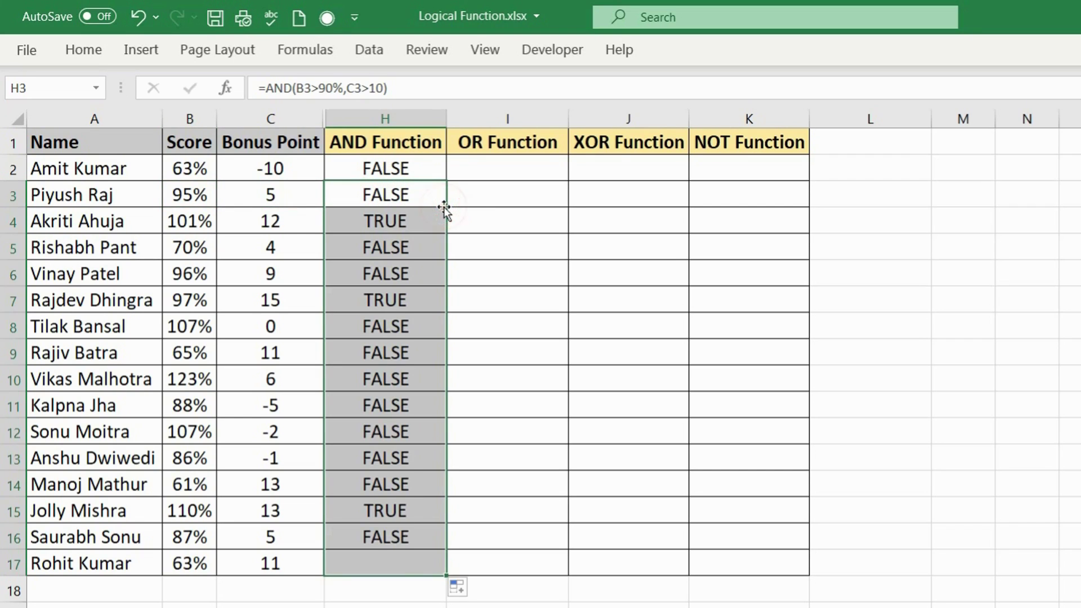
- Inspect how each argument of the AND formula in H4 evaluates, leaving the formula as it is
{"action": "left_click", "coordinate": [405, 221]}
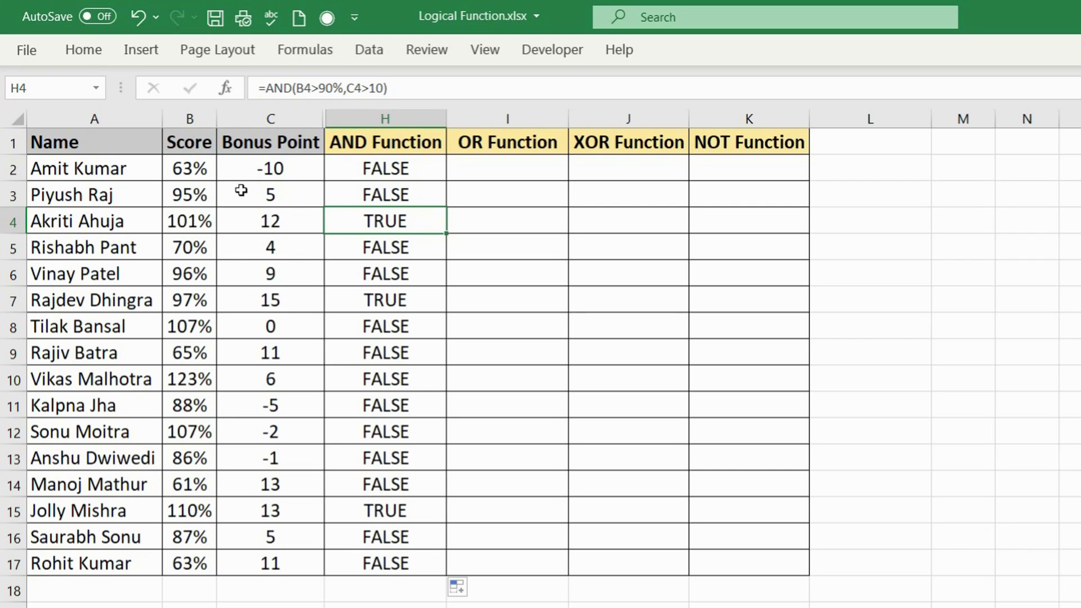
{"action": "left_click", "coordinate": [226, 88]}
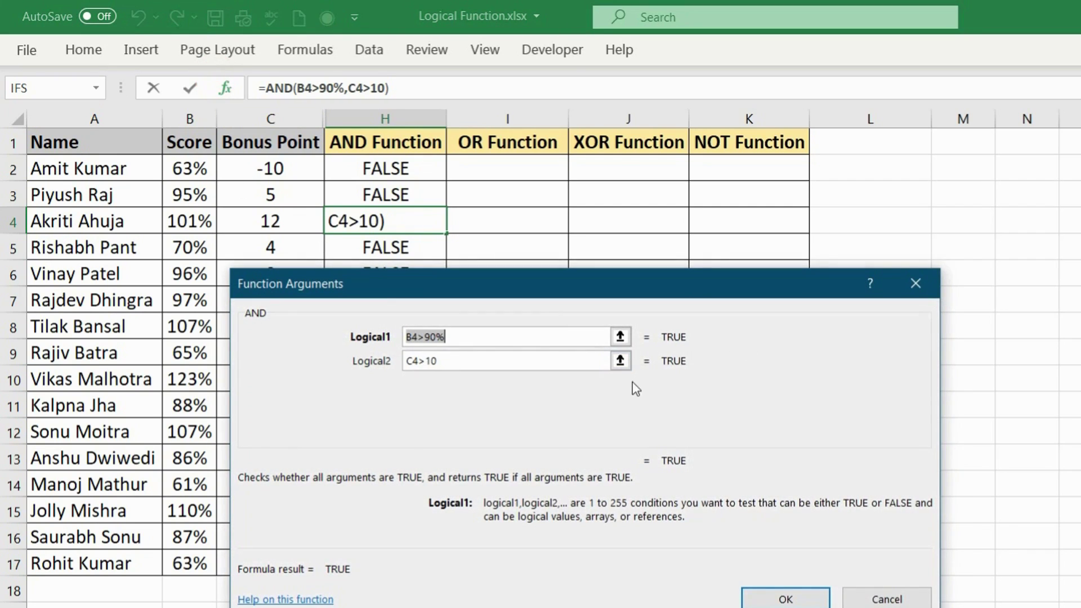
{"action": "key", "text": "Tab"}
{"action": "key", "text": "Tab"}
{"action": "key", "text": "Tab"}
{"action": "left_click", "coordinate": [893, 592]}
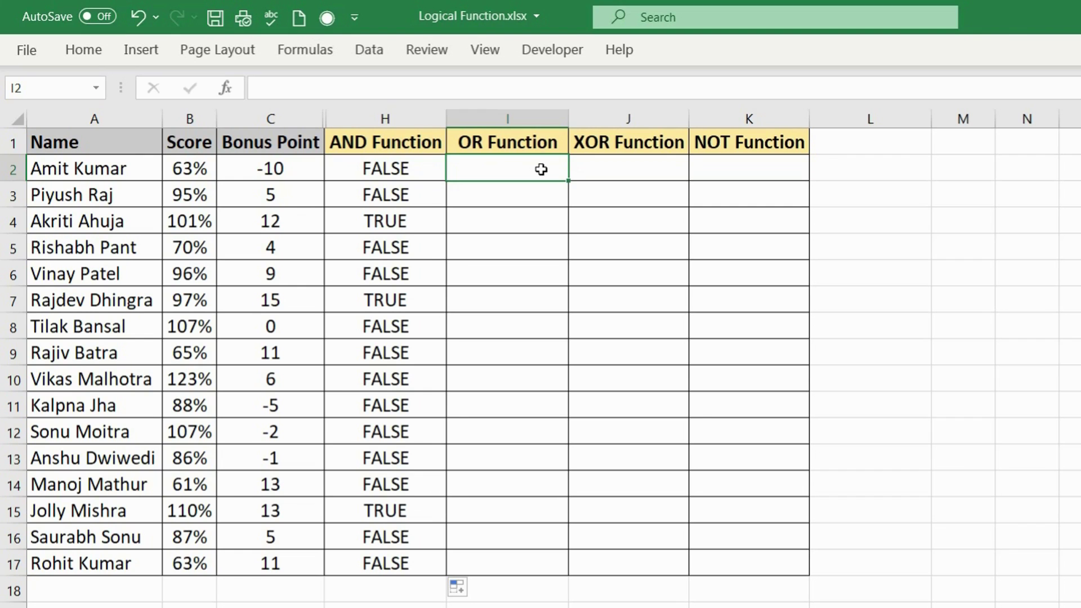
- Enter =OR(B2>90%,C2>10) in cell I2 to test whether either the score or the bonus point qualifies
{"action": "left_click_drag", "start_coordinate": [169, 174], "coordinate": [201, 526]}
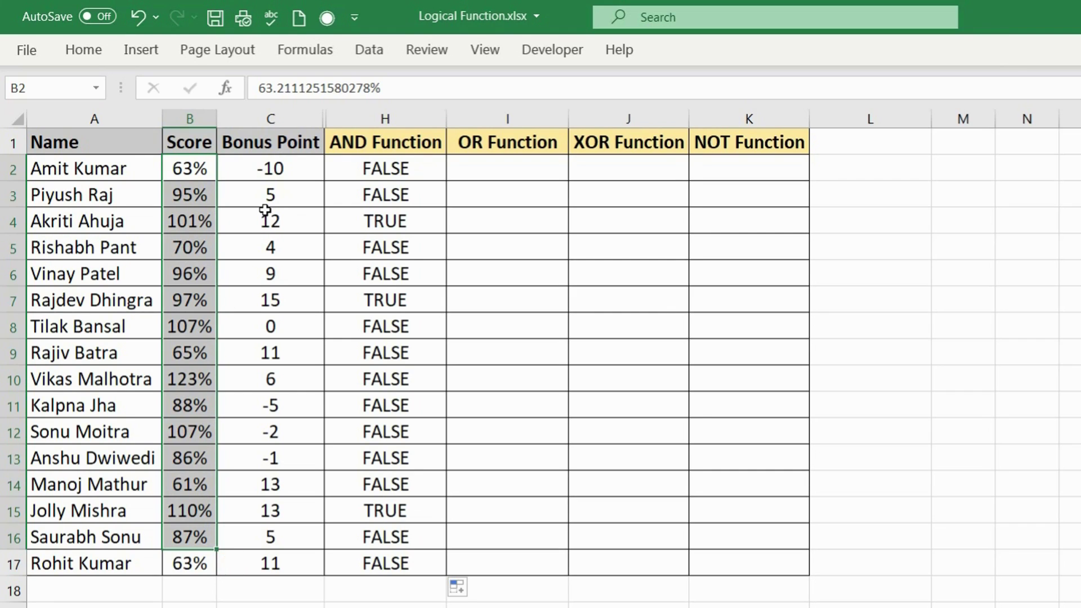
{"action": "left_click_drag", "start_coordinate": [279, 171], "coordinate": [282, 302]}
{"action": "left_click", "coordinate": [519, 164]}
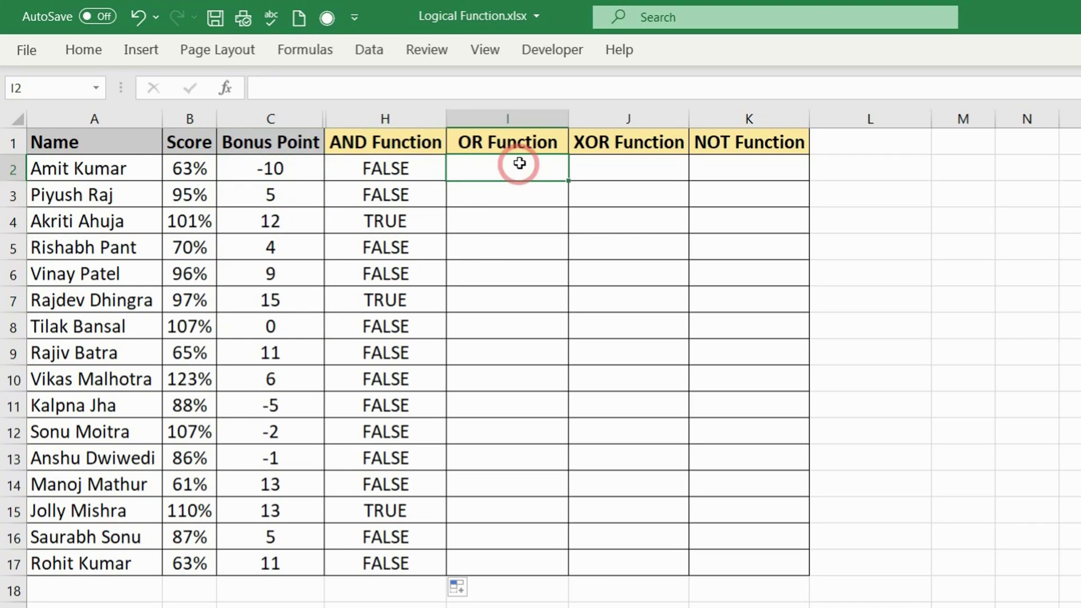
{"action": "type", "text": "=OR("}
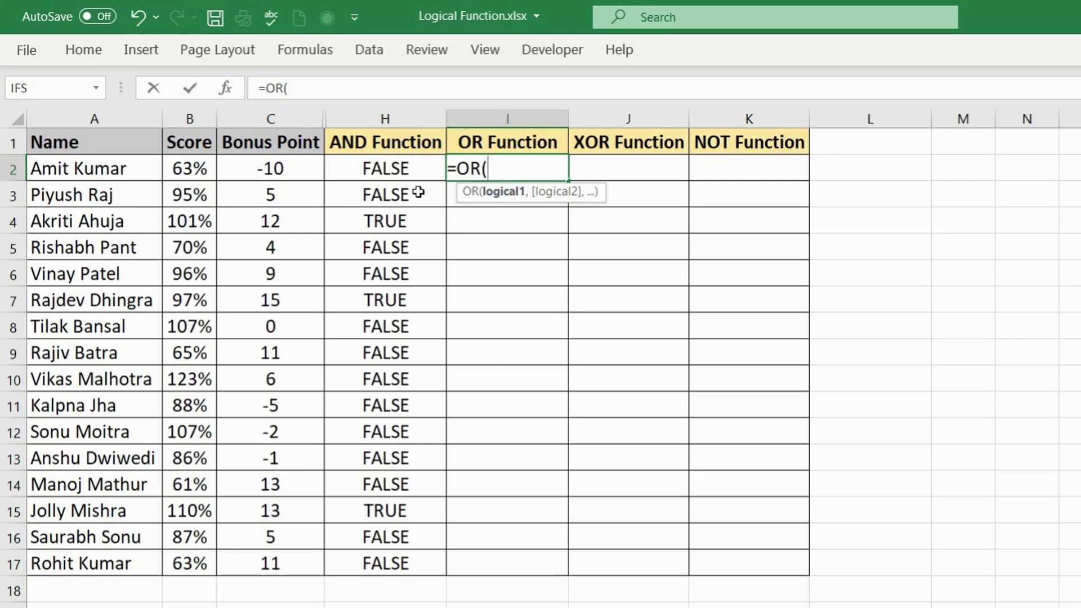
{"action": "left_click", "coordinate": [201, 168]}
{"action": "type", "text": ">90%"}
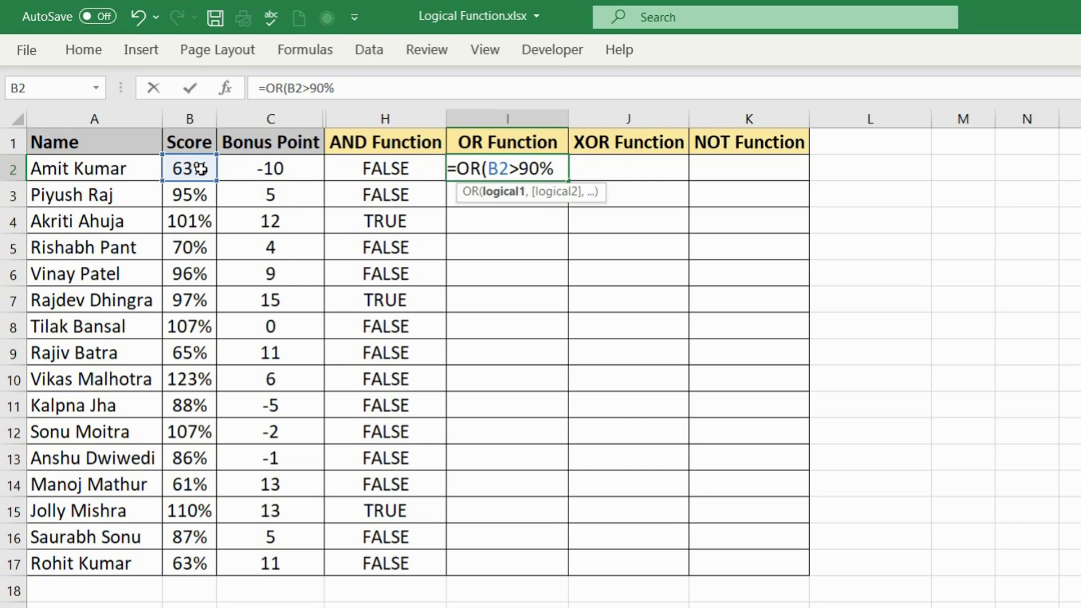
{"action": "type", "text": ","}
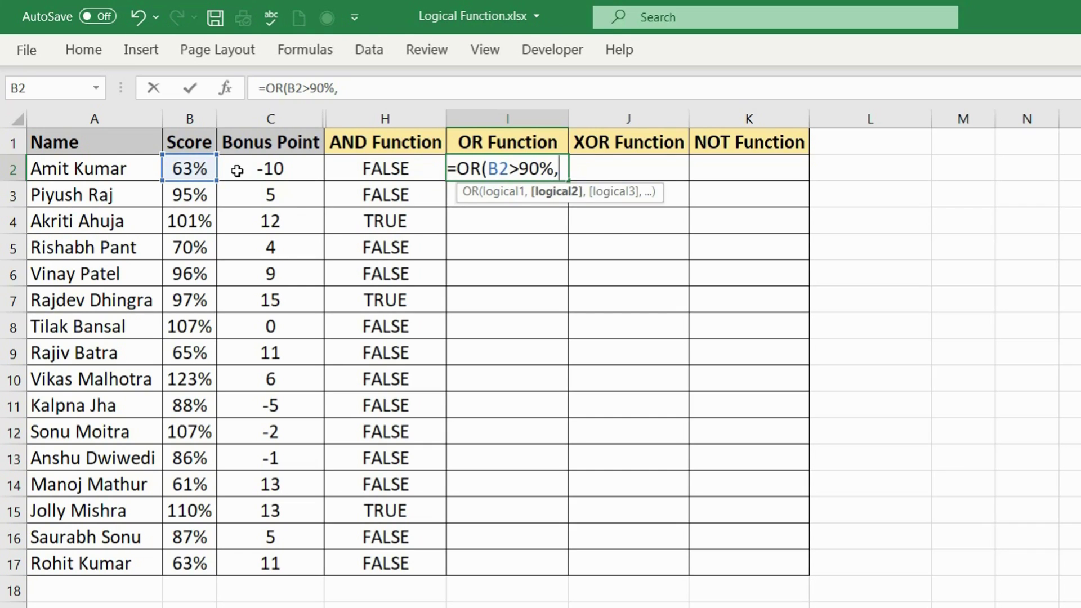
{"action": "left_click", "coordinate": [283, 167]}
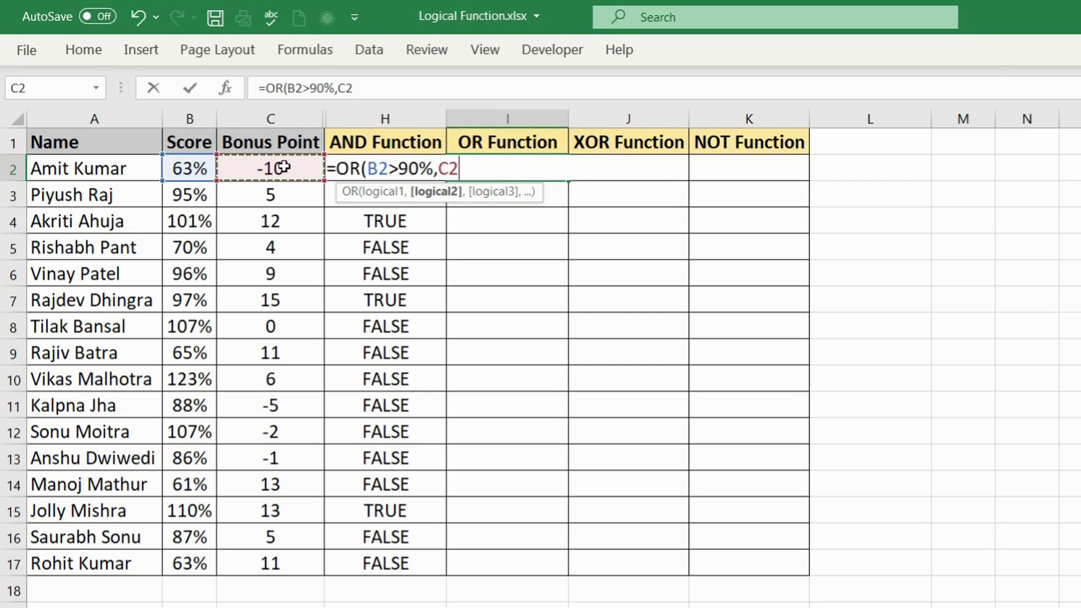
{"action": "type", "text": ">10)"}
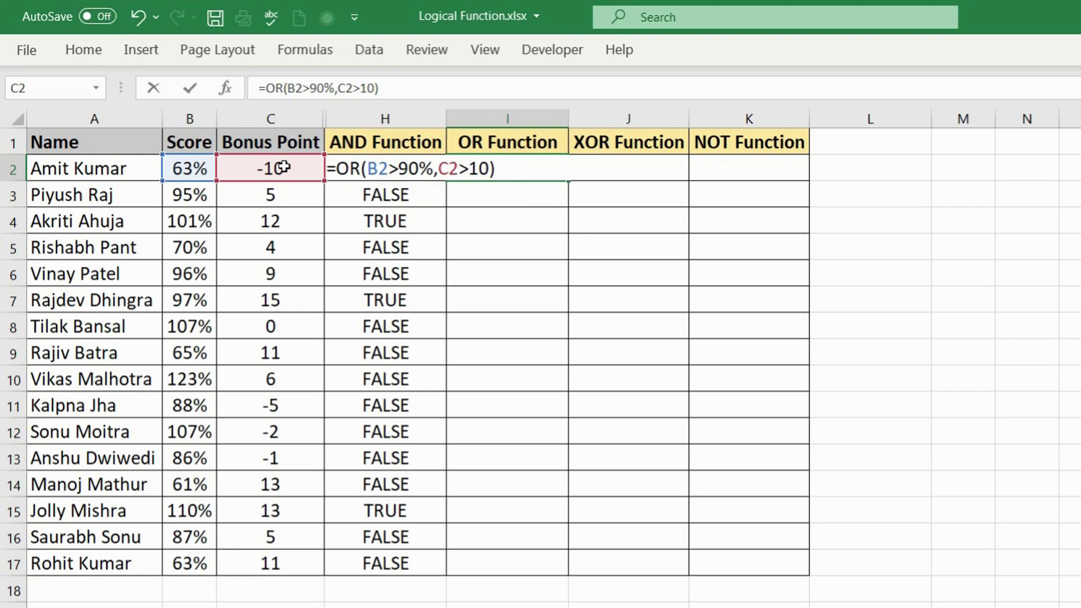
{"action": "key", "text": "Return"}
- Fill the OR formula from I2 down through I17 and review the results in the OR Function column
{"action": "left_click", "coordinate": [515, 166]}
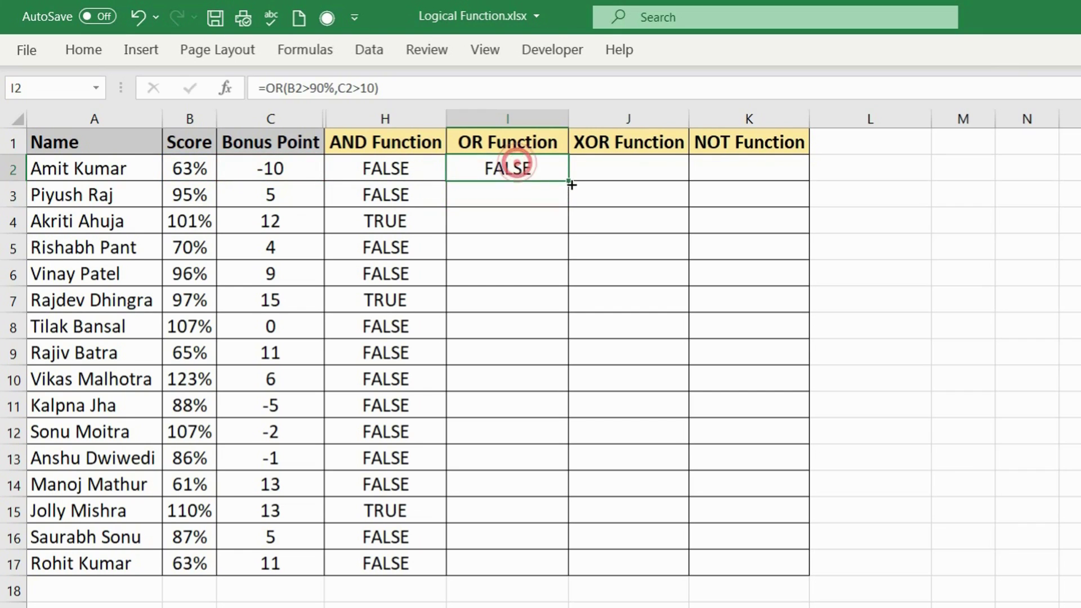
{"action": "double_click", "coordinate": [568, 180]}
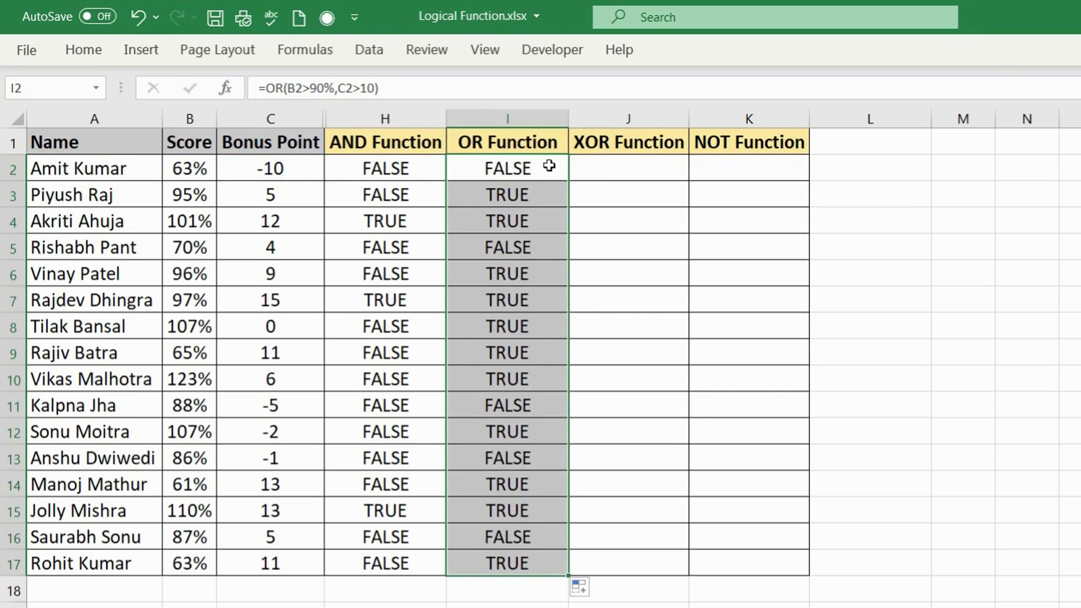
{"action": "left_click", "coordinate": [549, 168]}
{"action": "left_click_drag", "start_coordinate": [541, 195], "coordinate": [540, 219]}
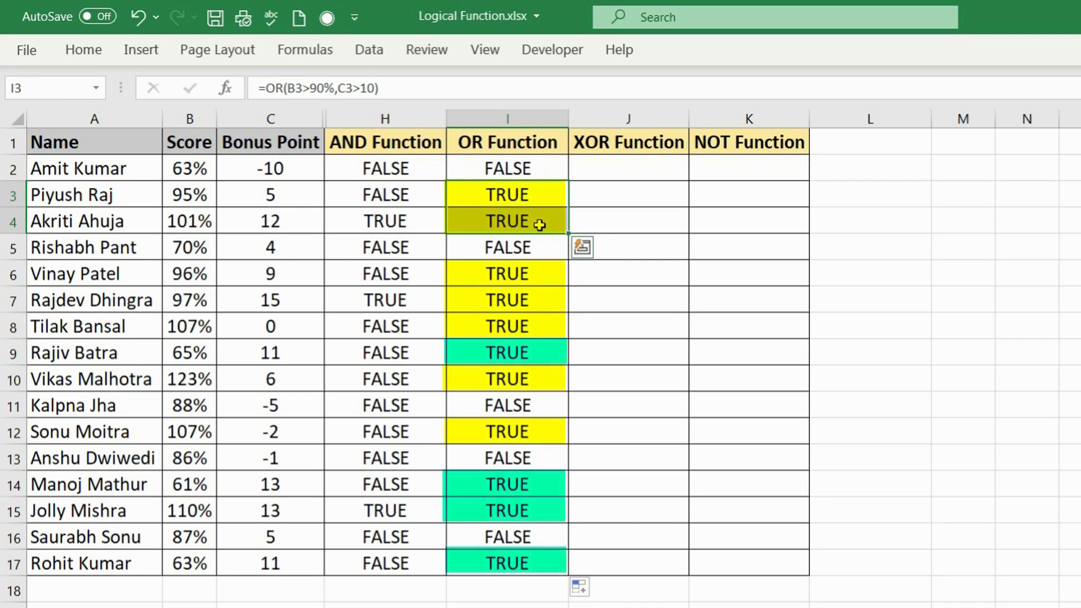
{"action": "left_click_drag", "start_coordinate": [529, 273], "coordinate": [533, 324]}
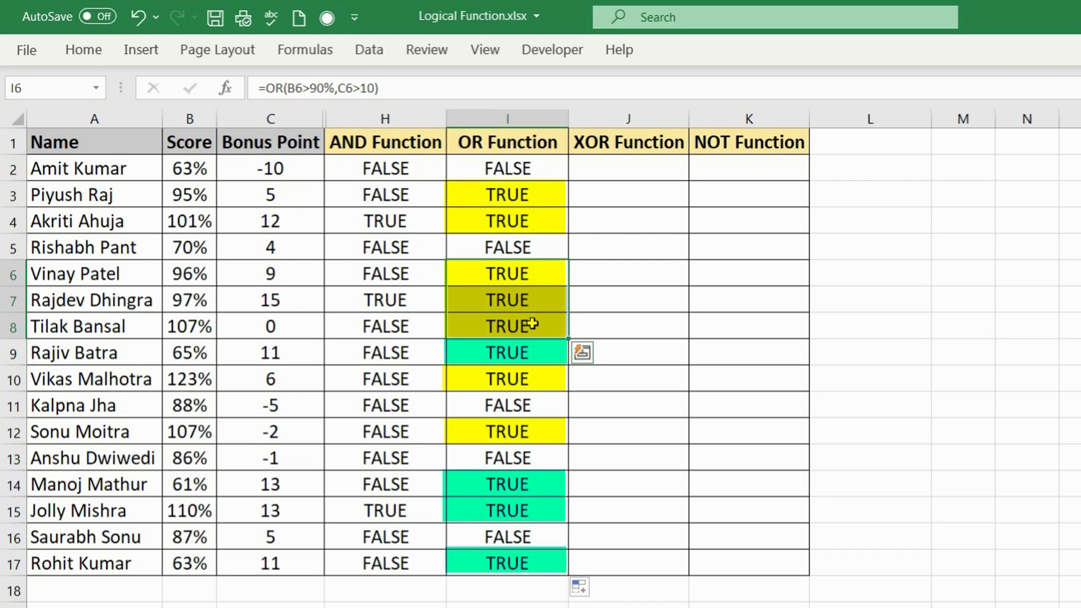
{"action": "left_click", "coordinate": [422, 321]}
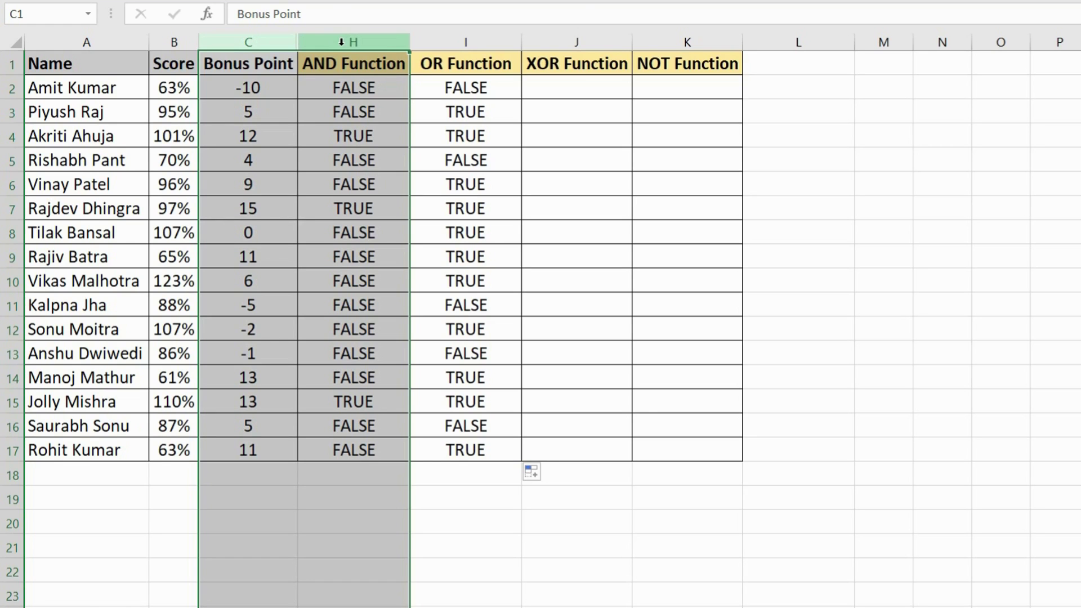
- Unhide the Year 2015 to Year 2018 columns between Bonus Point and AND Function, and select them for review
{"action": "right_click", "coordinate": [339, 43]}
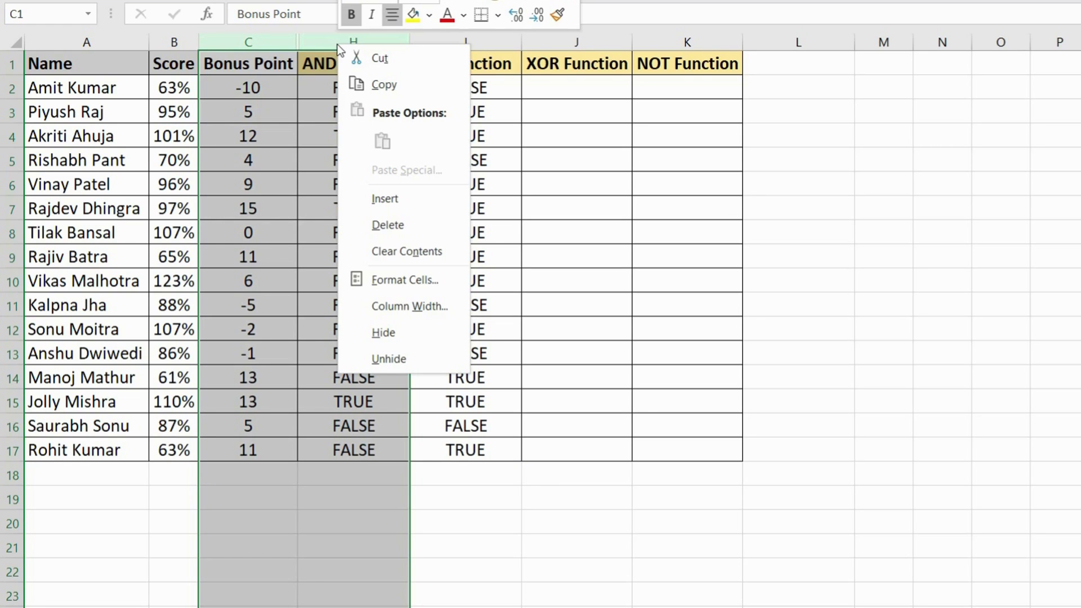
{"action": "left_click", "coordinate": [397, 357]}
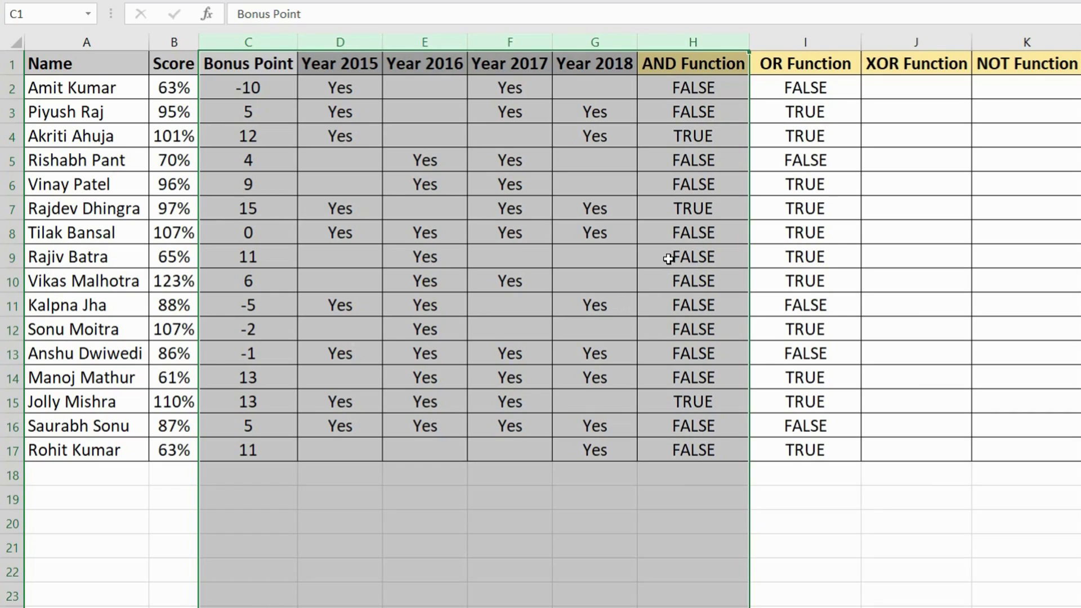
{"action": "left_click", "coordinate": [668, 259]}
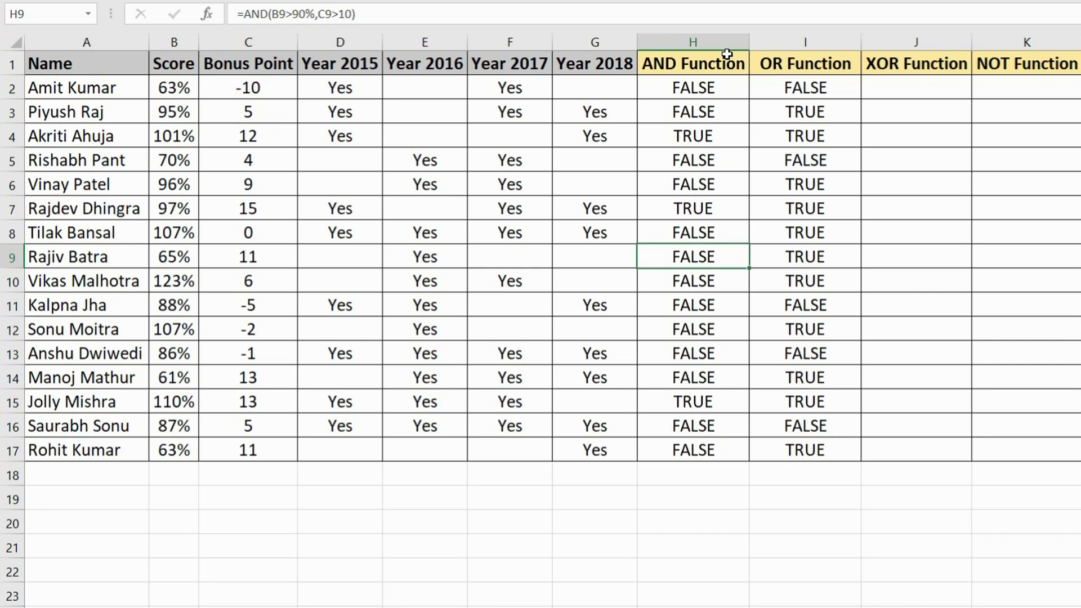
{"action": "left_click_drag", "start_coordinate": [341, 45], "coordinate": [598, 53]}
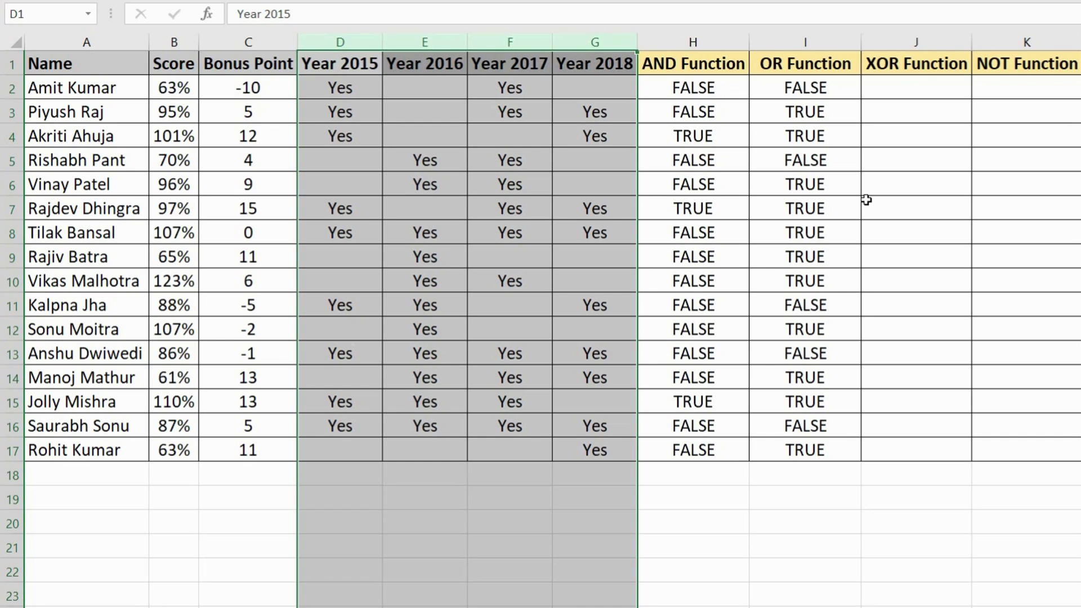
- Start an XOR formula in cell J2 with D2="Yes" and E2="Yes" as its first two arguments
{"action": "left_click", "coordinate": [916, 100]}
{"action": "type", "text": "=xo"}
{"action": "key", "text": "Tab"}
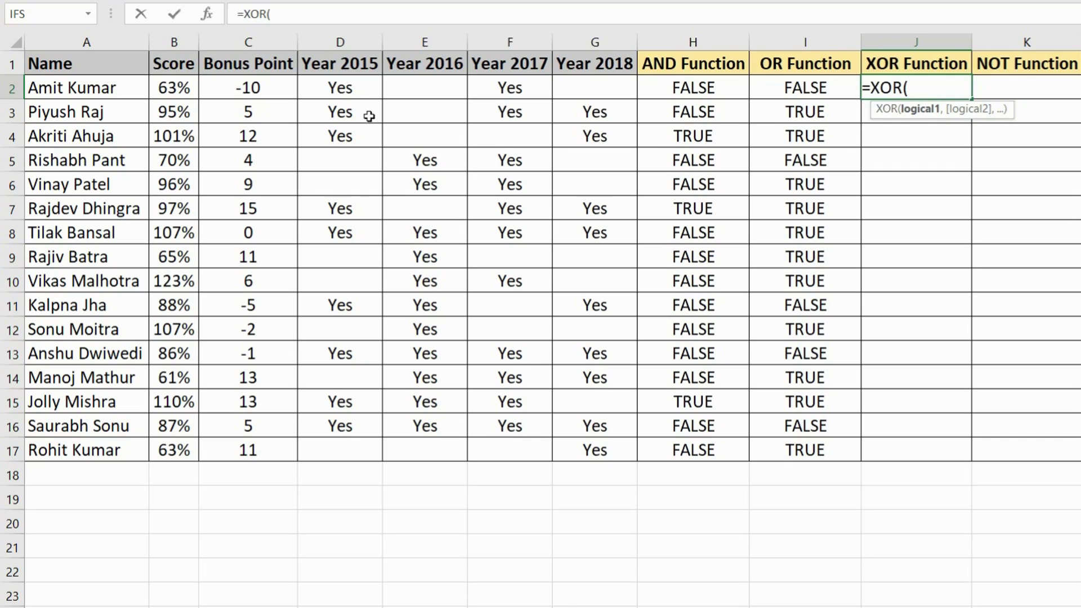
{"action": "left_click", "coordinate": [361, 88]}
{"action": "type", "text": "=\"Yes\""}
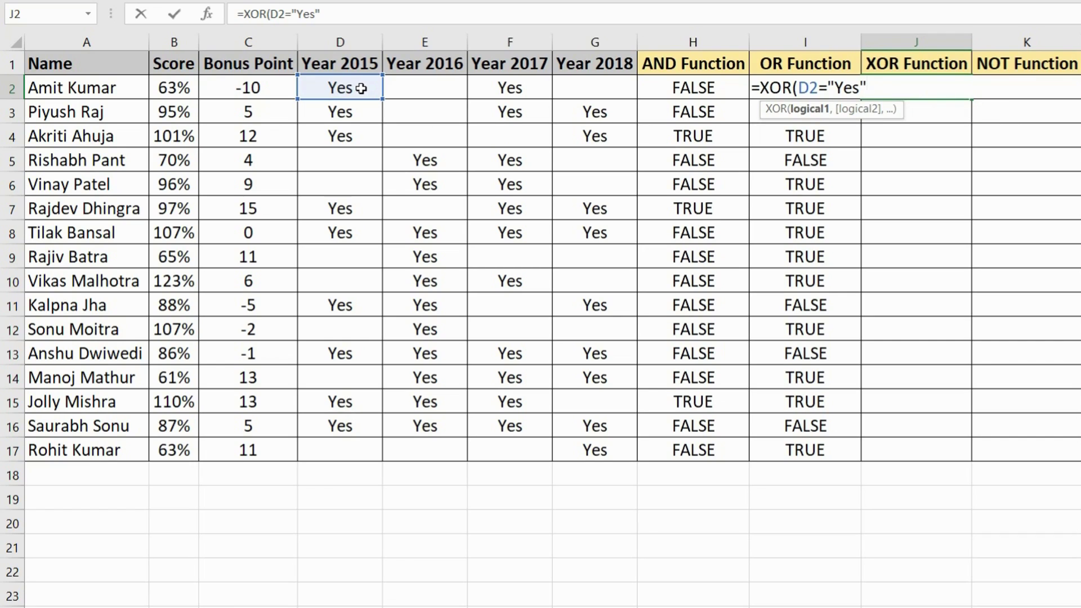
{"action": "type", "text": ","}
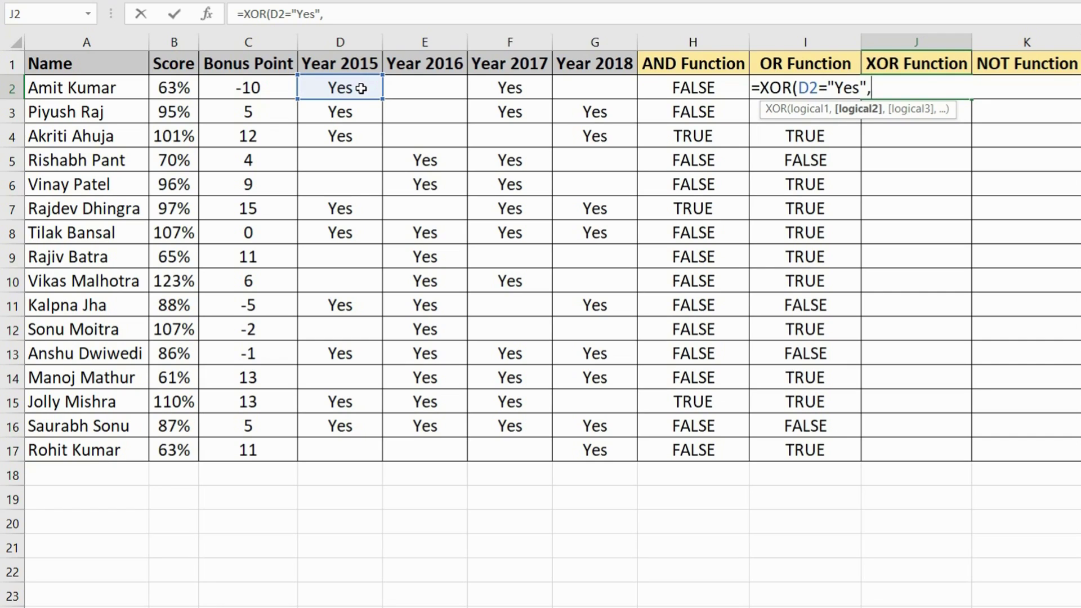
{"action": "left_click", "coordinate": [422, 88]}
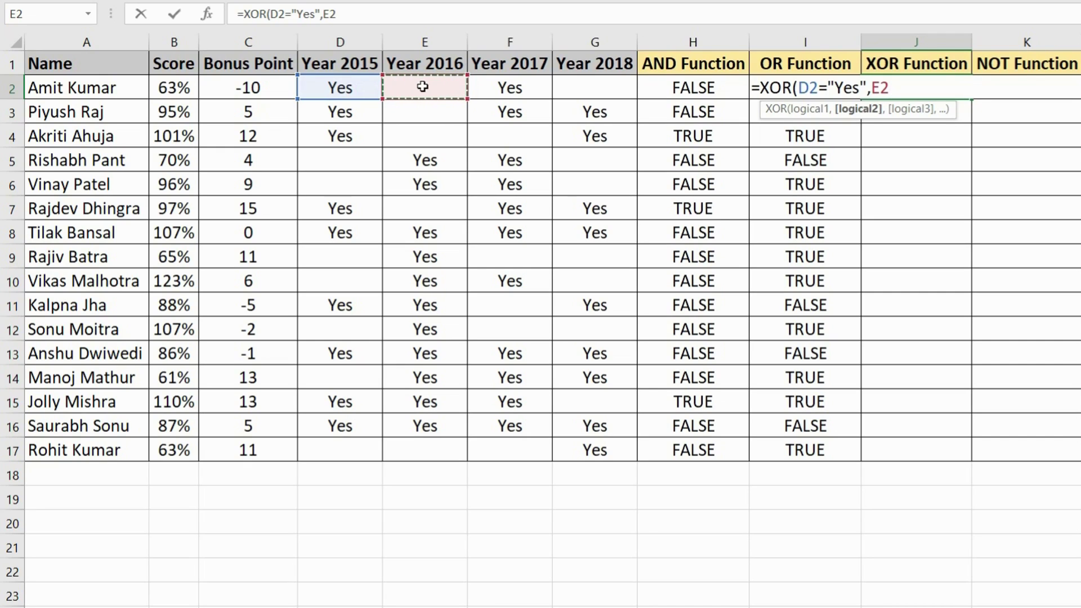
{"action": "type", "text": "=\"Yes\""}
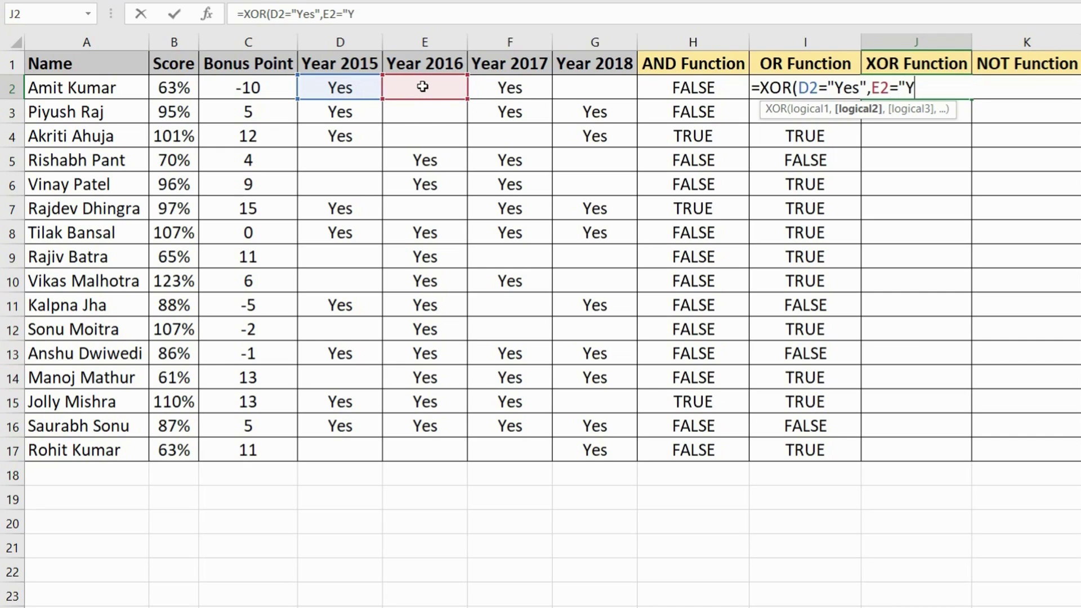
{"action": "type", "text": ","}
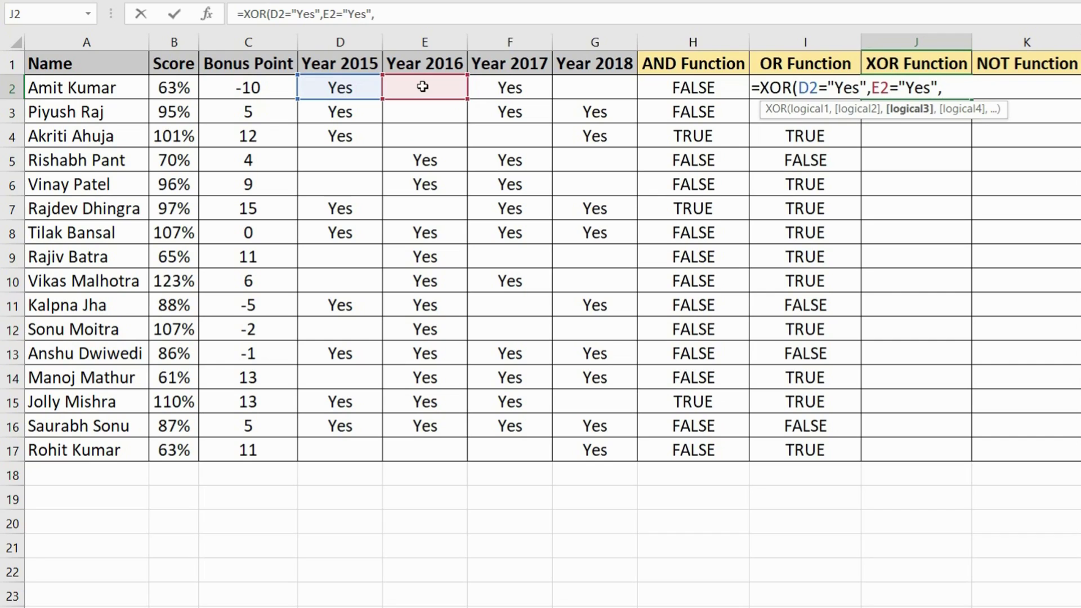
- Complete the XOR formula in J2 with the arguments F2="Yes" and G2="Yes", and enter it
{"action": "left_click", "coordinate": [515, 86]}
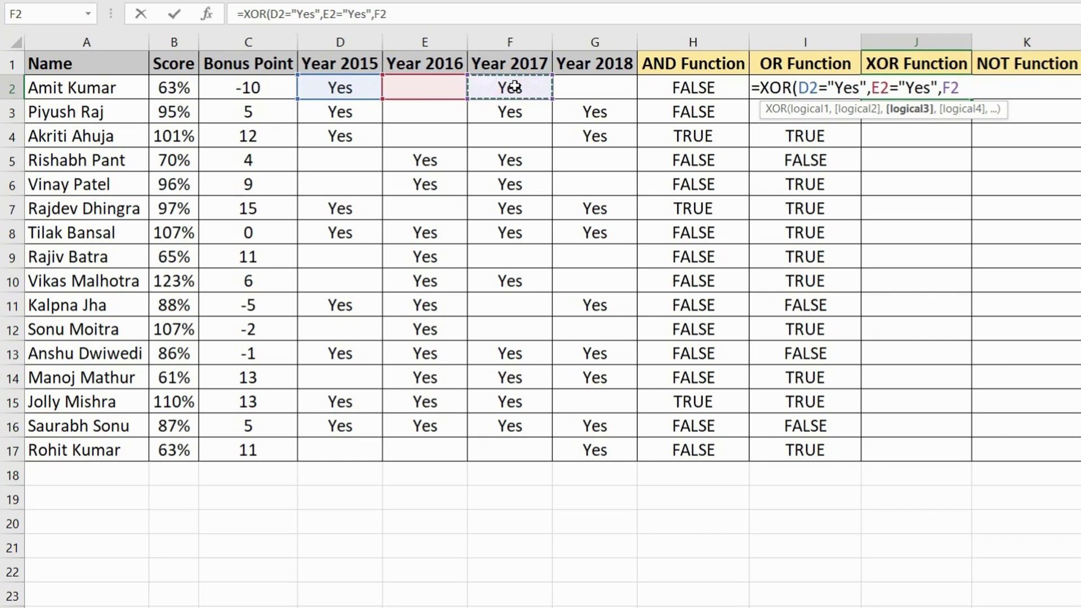
{"action": "type", "text": "=\"Y"}
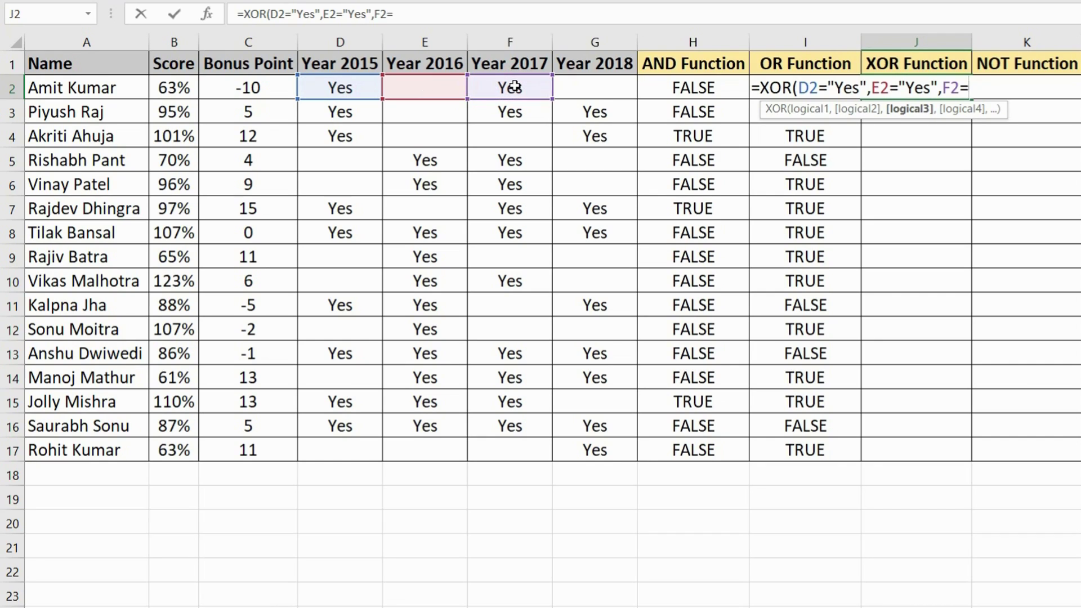
{"action": "type", "text": "es\","}
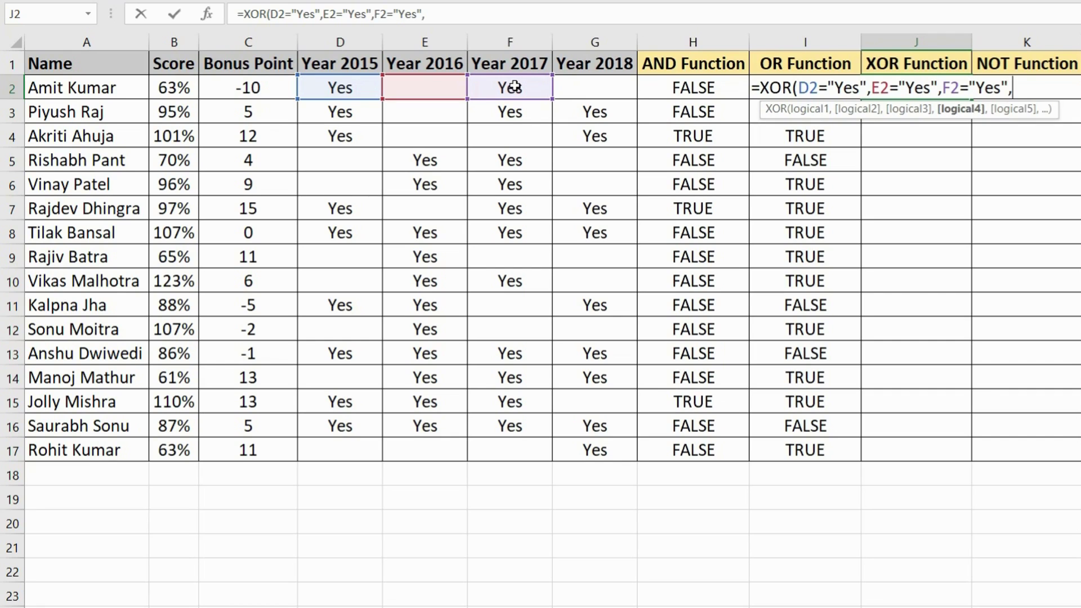
{"action": "left_click", "coordinate": [607, 86]}
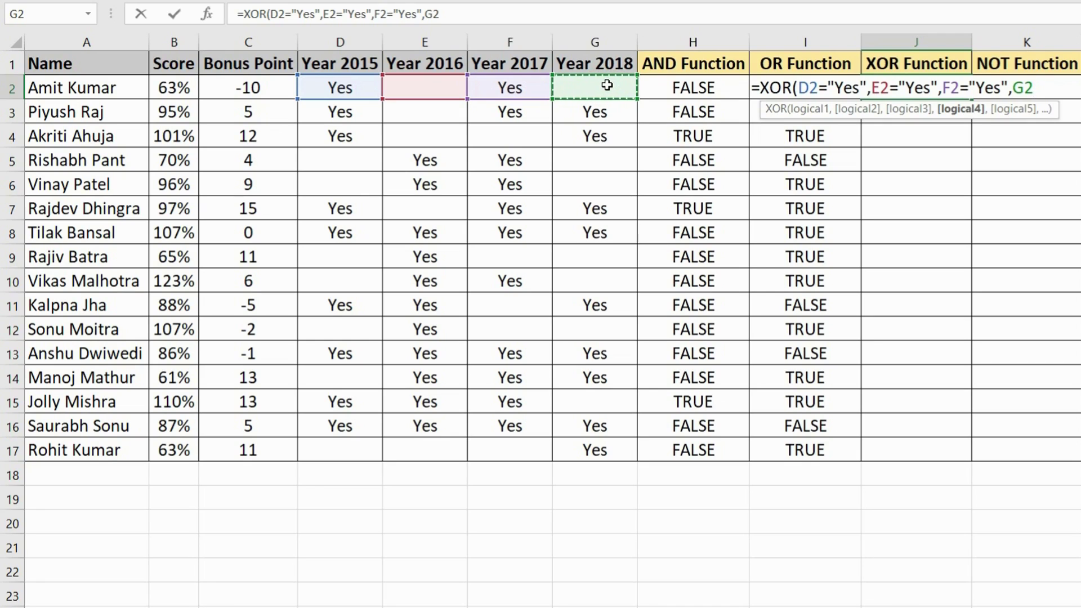
{"action": "type", "text": "=\"Yes"}
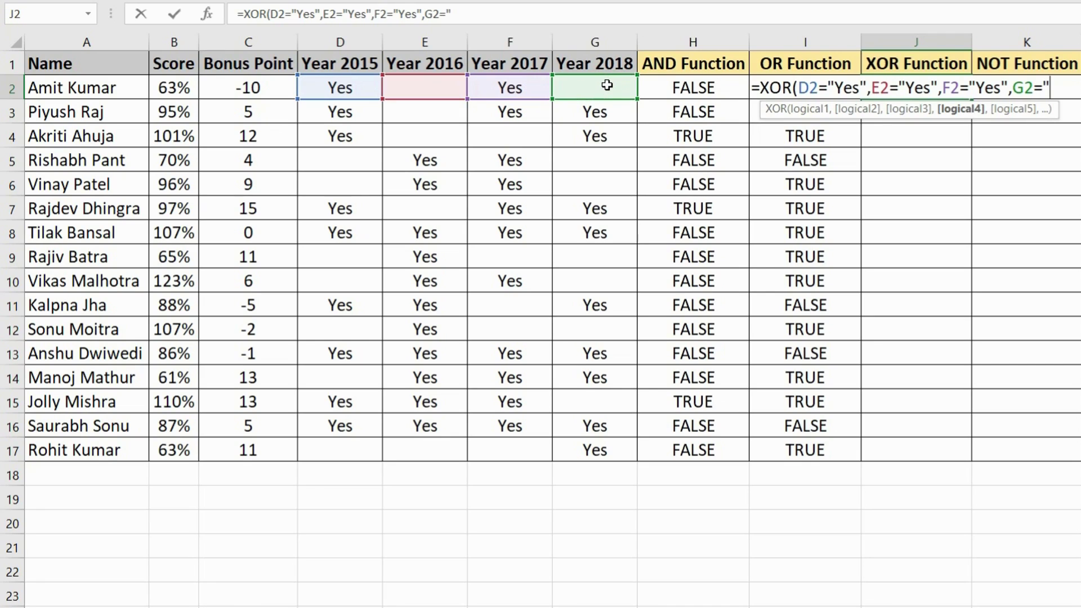
{"action": "type", "text": "\")"}
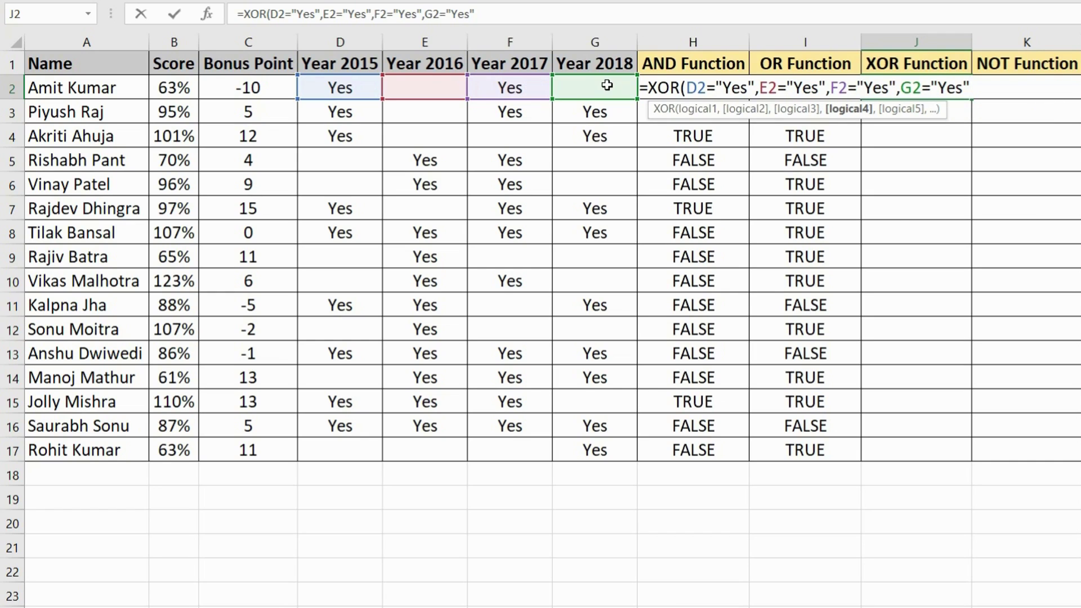
{"action": "key", "text": "Return"}
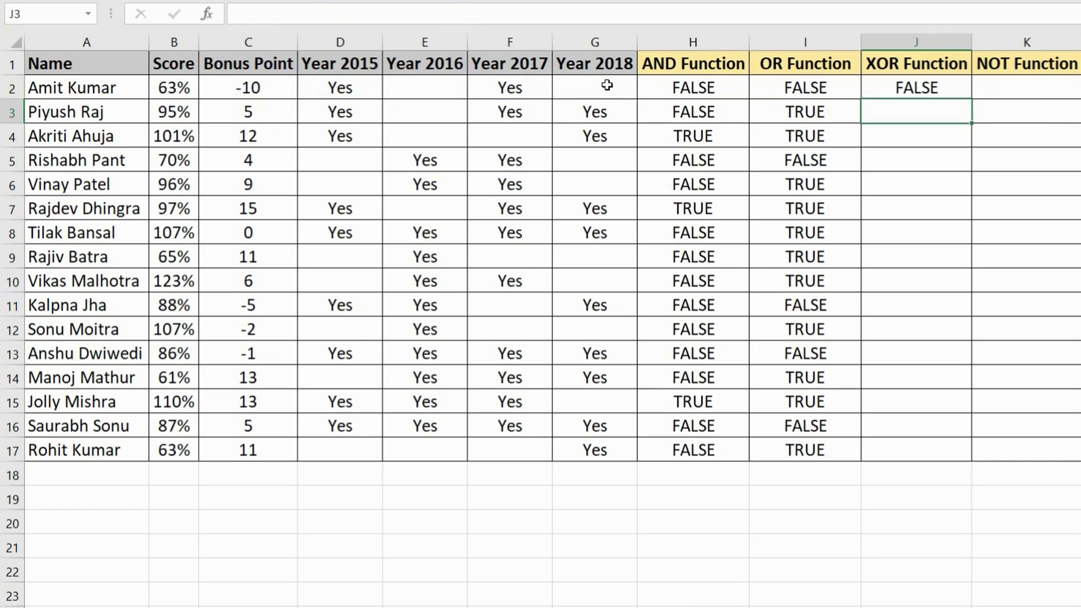
- Check row 2's Yes entries against the XOR result, and fill the XOR formula from J2 down through J17
{"action": "left_click", "coordinate": [913, 88]}
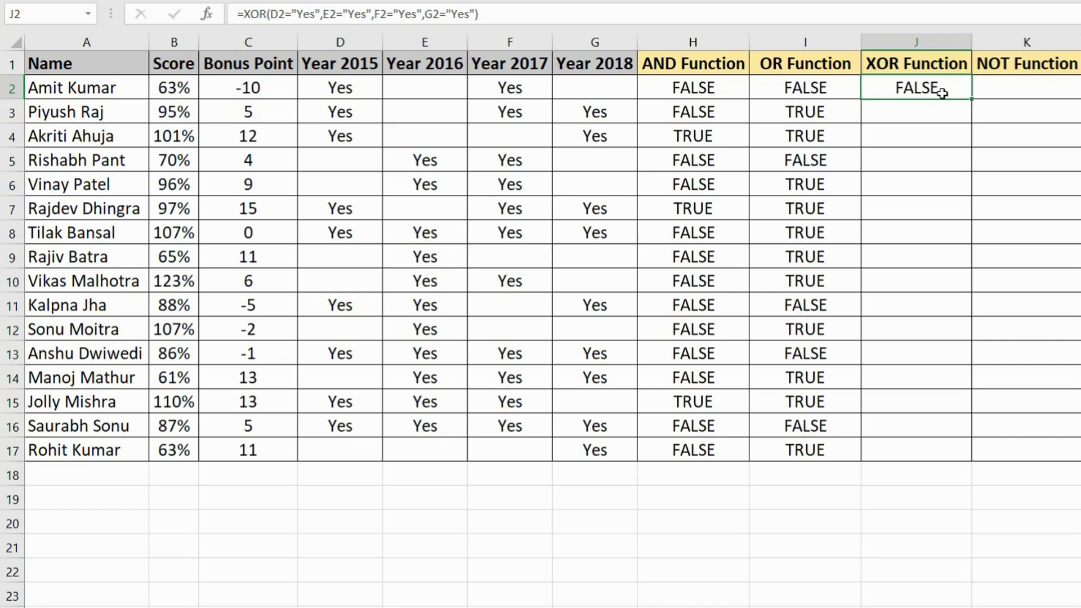
{"action": "left_click", "coordinate": [342, 89]}
{"action": "left_click", "coordinate": [516, 87]}
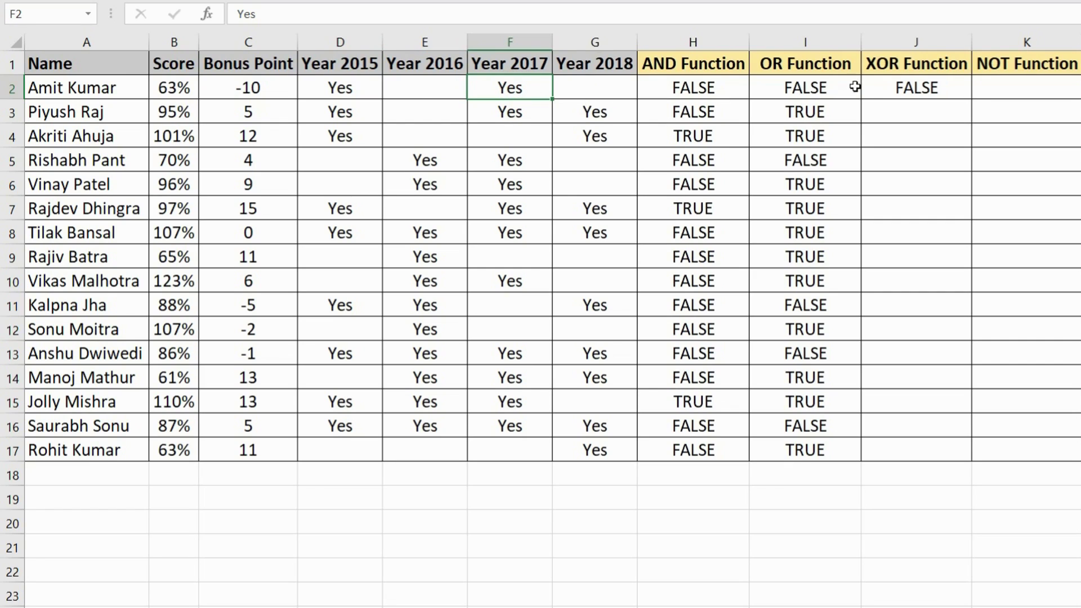
{"action": "left_click", "coordinate": [877, 86]}
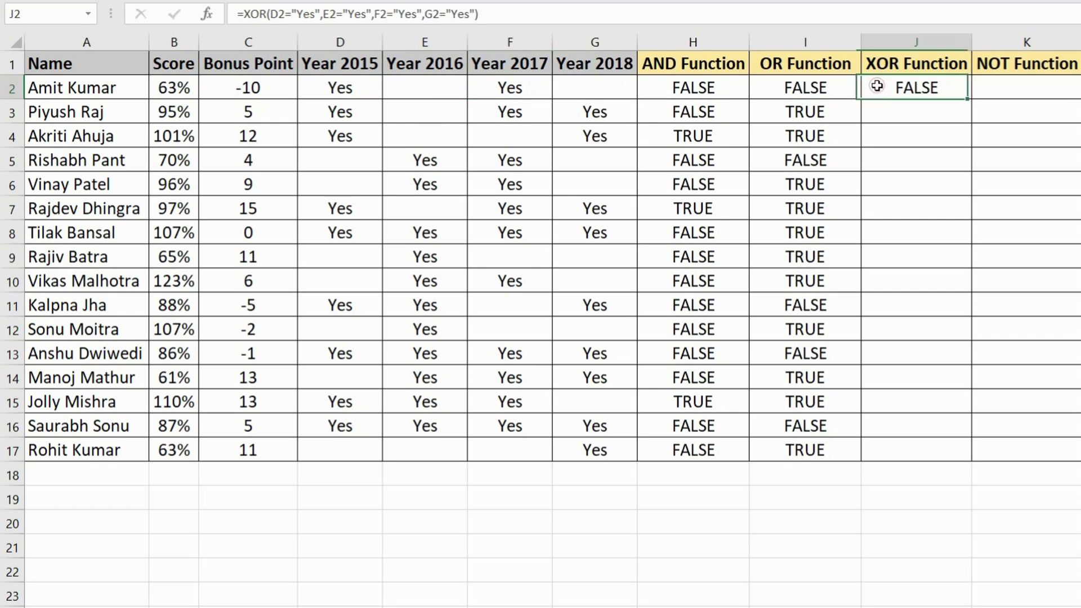
{"action": "double_click", "coordinate": [970, 99]}
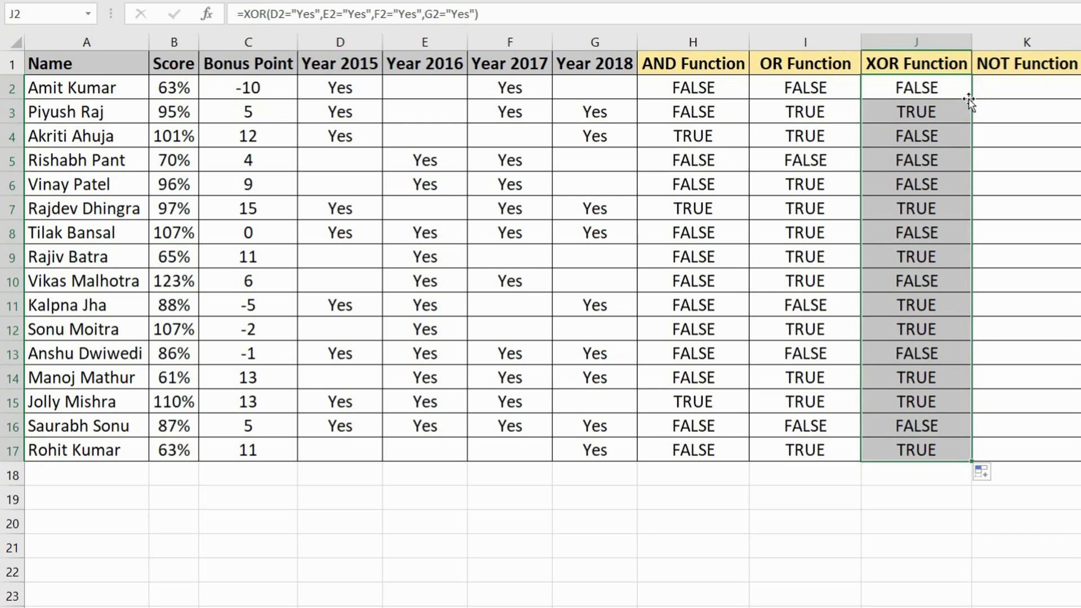
{"action": "left_click_drag", "start_coordinate": [956, 96], "coordinate": [960, 458]}
{"action": "left_click_drag", "start_coordinate": [924, 85], "coordinate": [951, 463]}
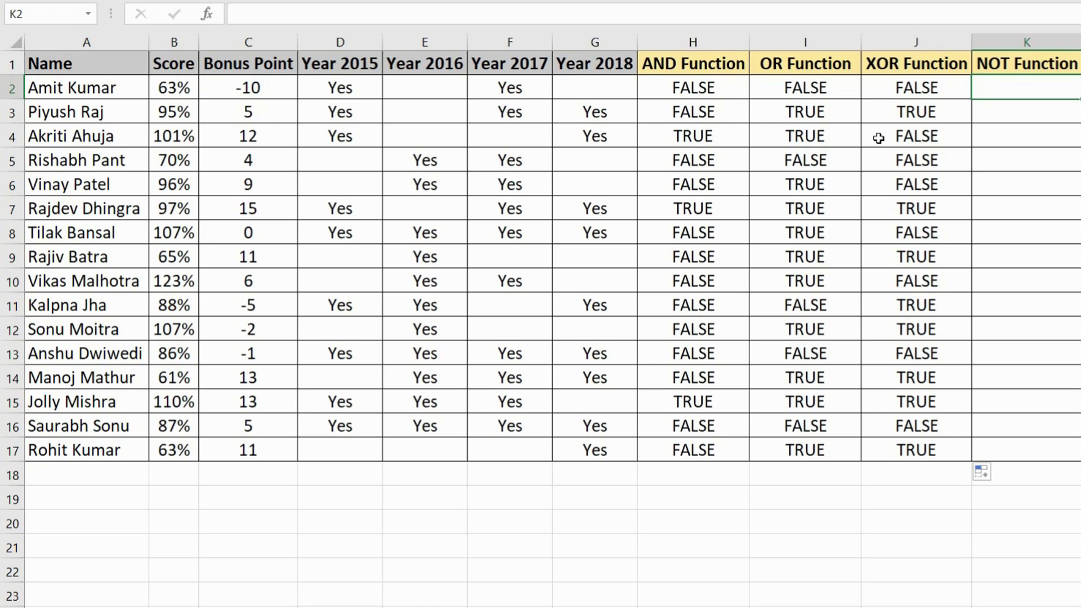
- Hide columns D through J, from Year 2015 to XOR Function
{"action": "left_click_drag", "start_coordinate": [321, 41], "coordinate": [873, 57]}
{"action": "key", "text": "ctrl+0"}
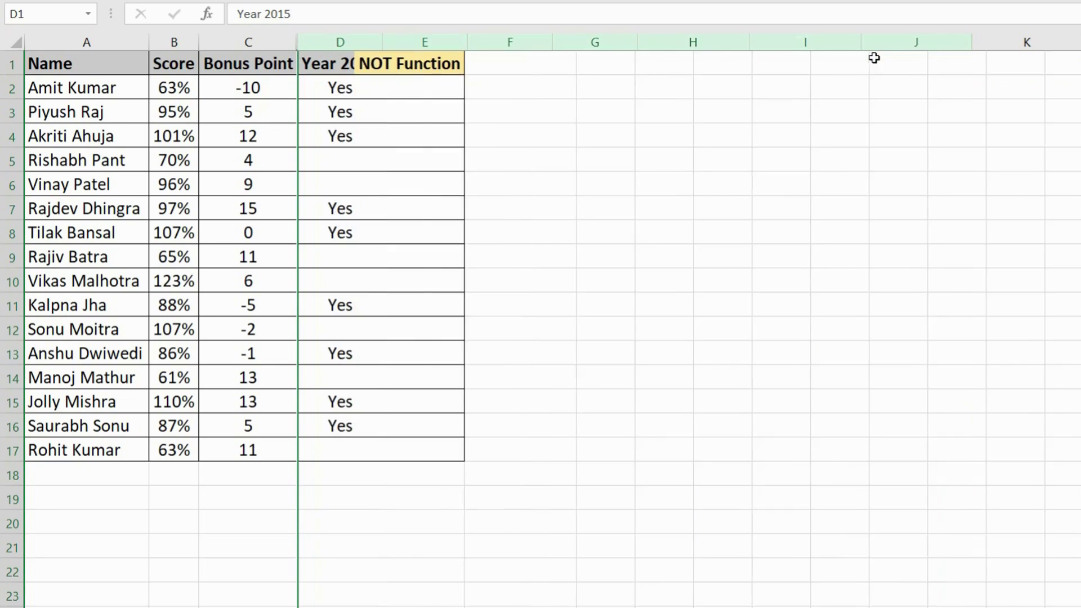
- Enter the formula =NOT(B2>=90%) in K2 under NOT Function to test the first score
{"action": "left_click", "coordinate": [306, 142]}
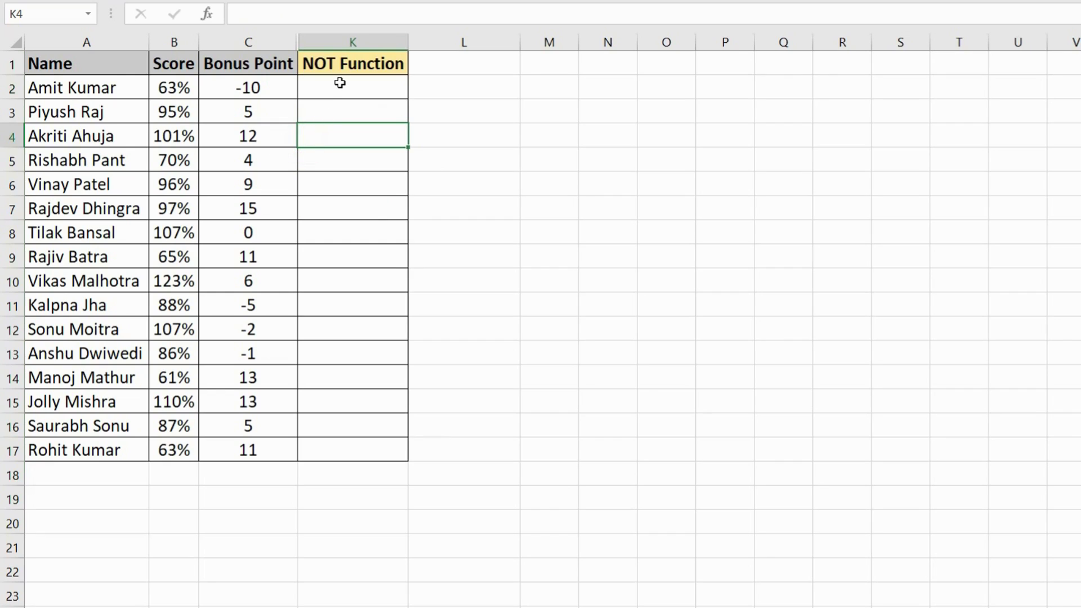
{"action": "left_click", "coordinate": [340, 83]}
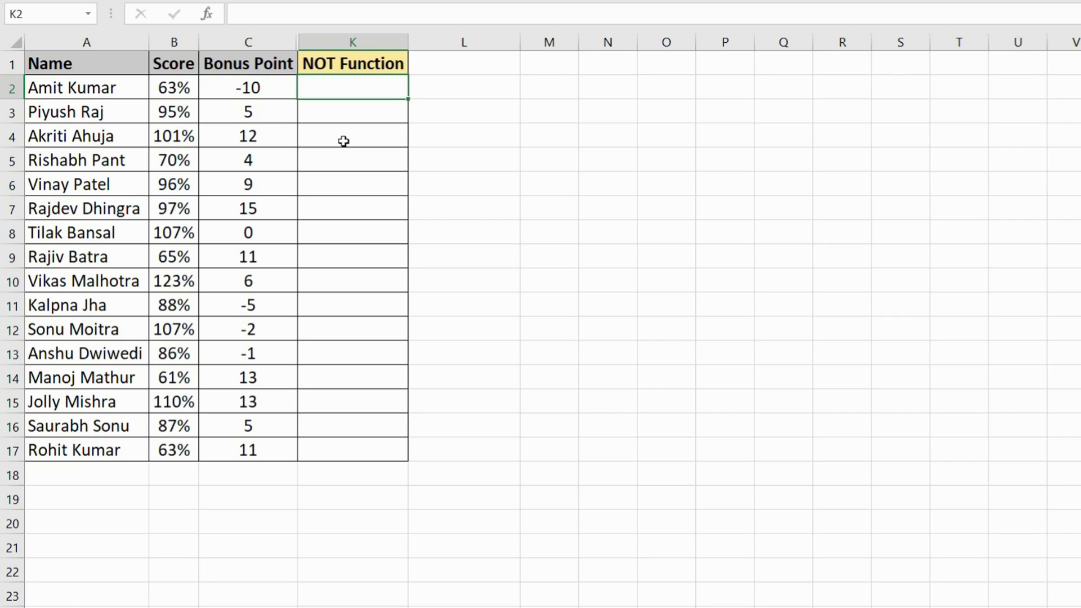
{"action": "type", "text": "=not"}
{"action": "key", "text": "Tab"}
{"action": "left_click", "coordinate": [187, 93]}
{"action": "type", "text": ">=90"}
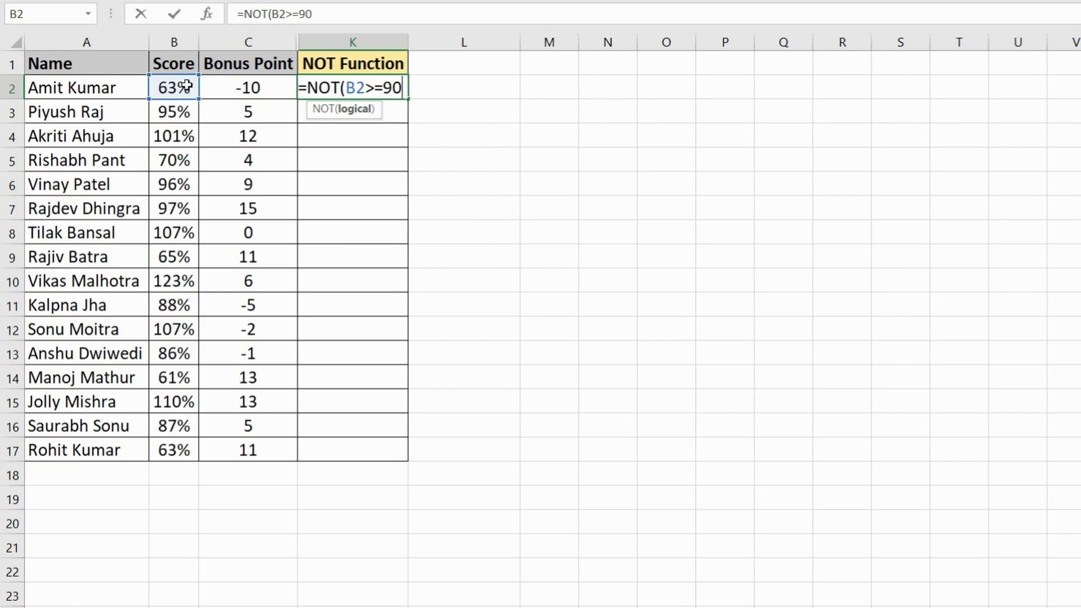
{"action": "type", "text": "%"}
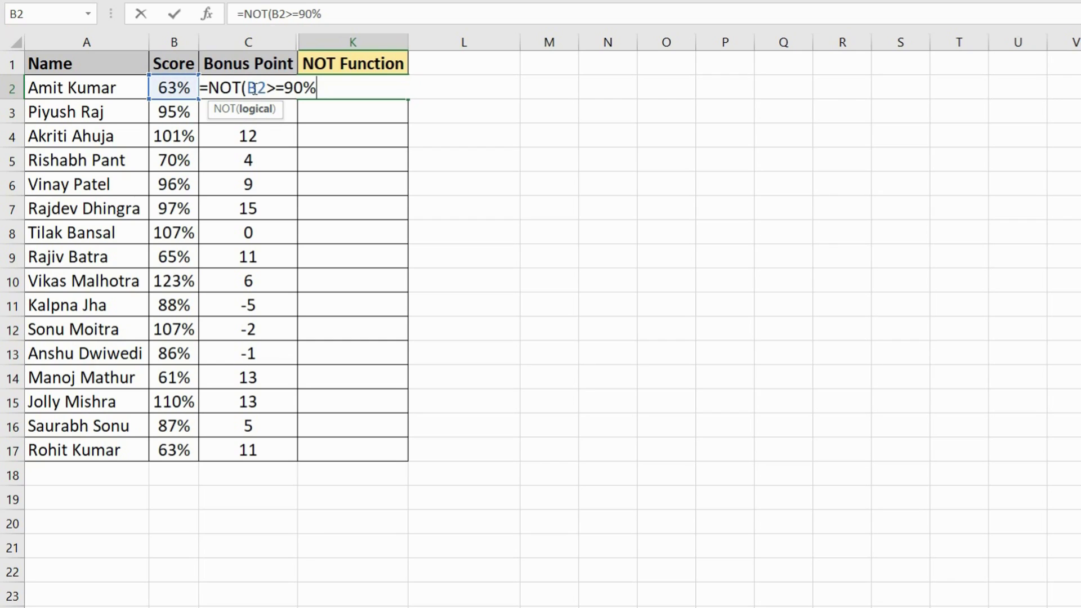
{"action": "left_click_drag", "start_coordinate": [248, 84], "coordinate": [338, 85]}
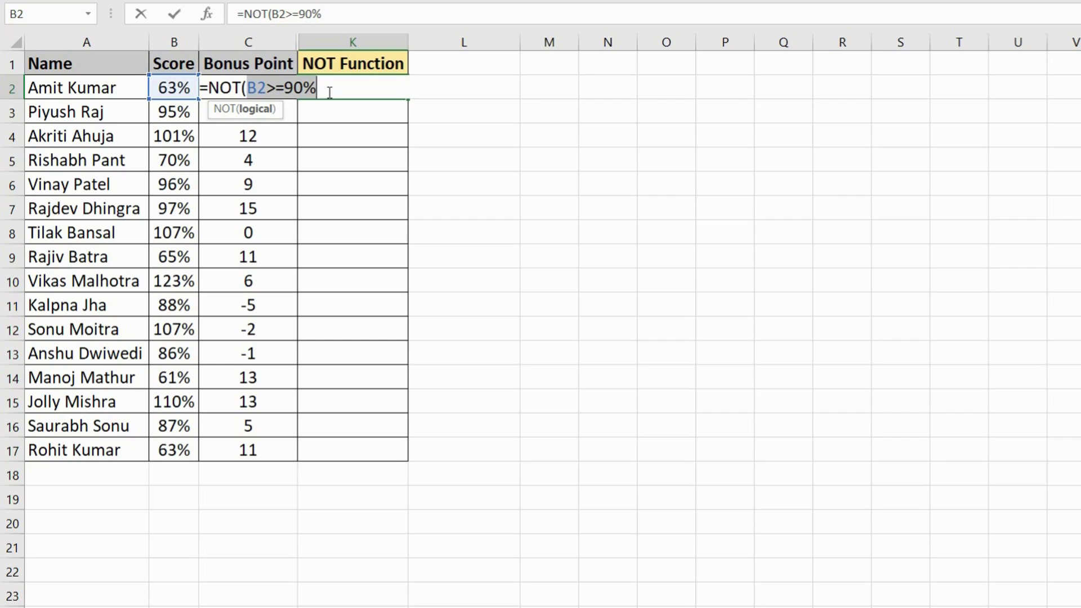
{"action": "left_click", "coordinate": [329, 92]}
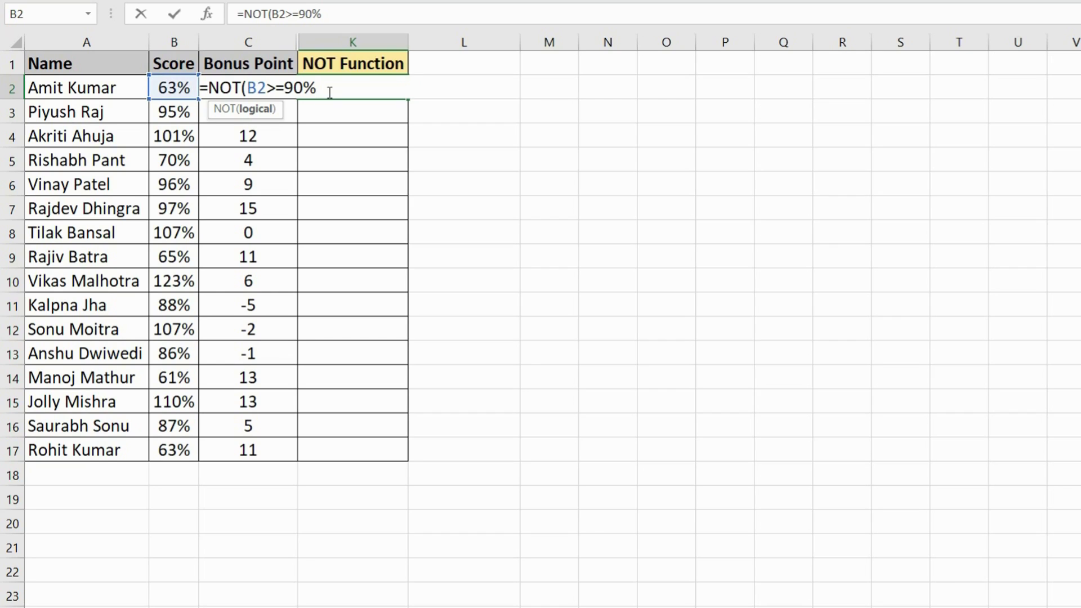
{"action": "type", "text": ")"}
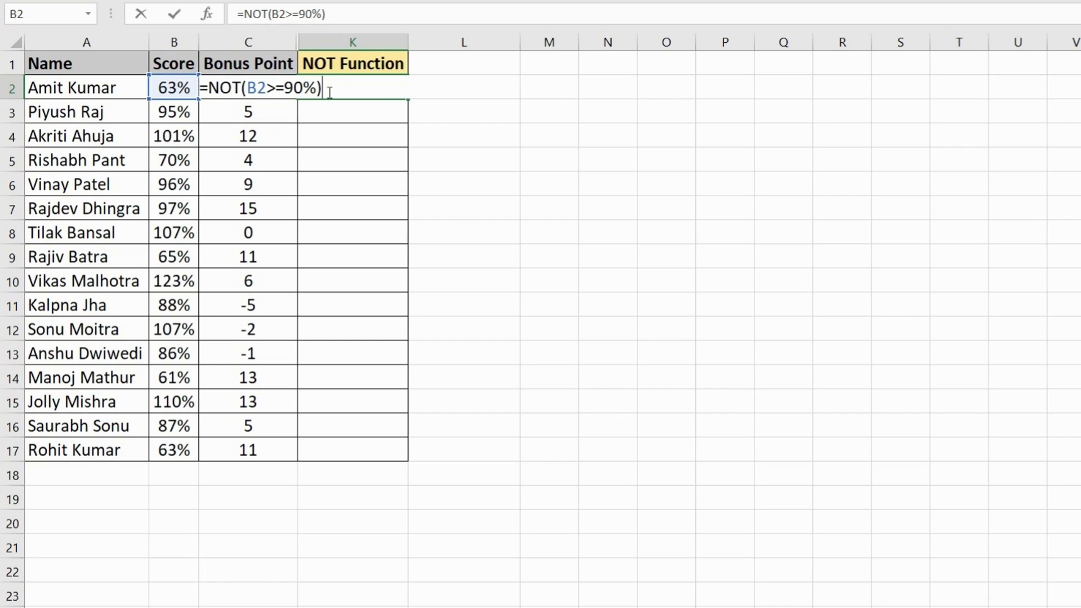
{"action": "key", "text": "Return"}
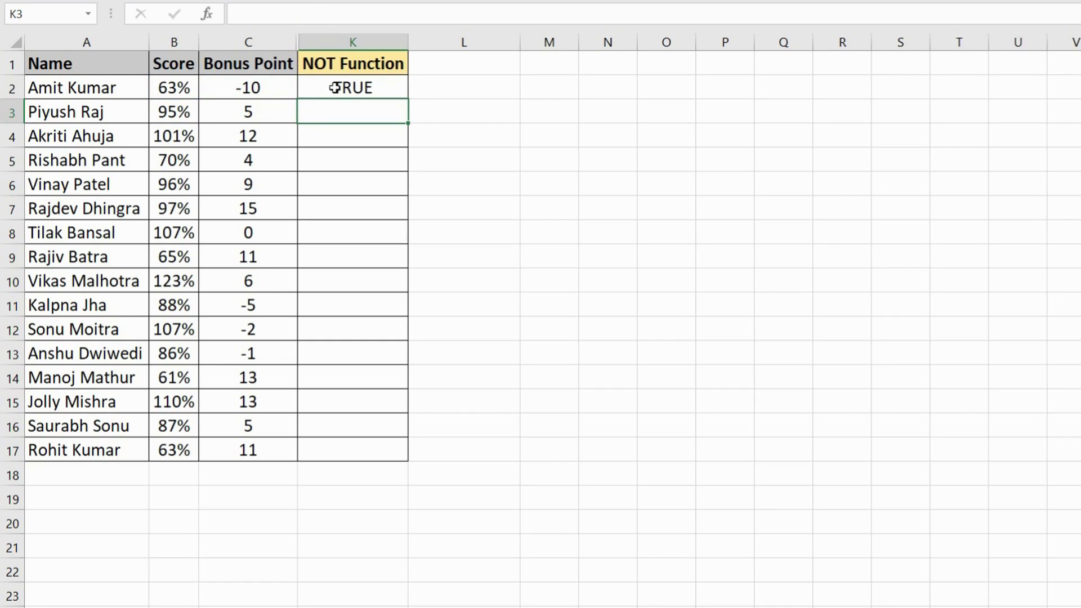
- Fill the NOT formula from K2 down through K17
{"action": "left_click", "coordinate": [328, 90]}
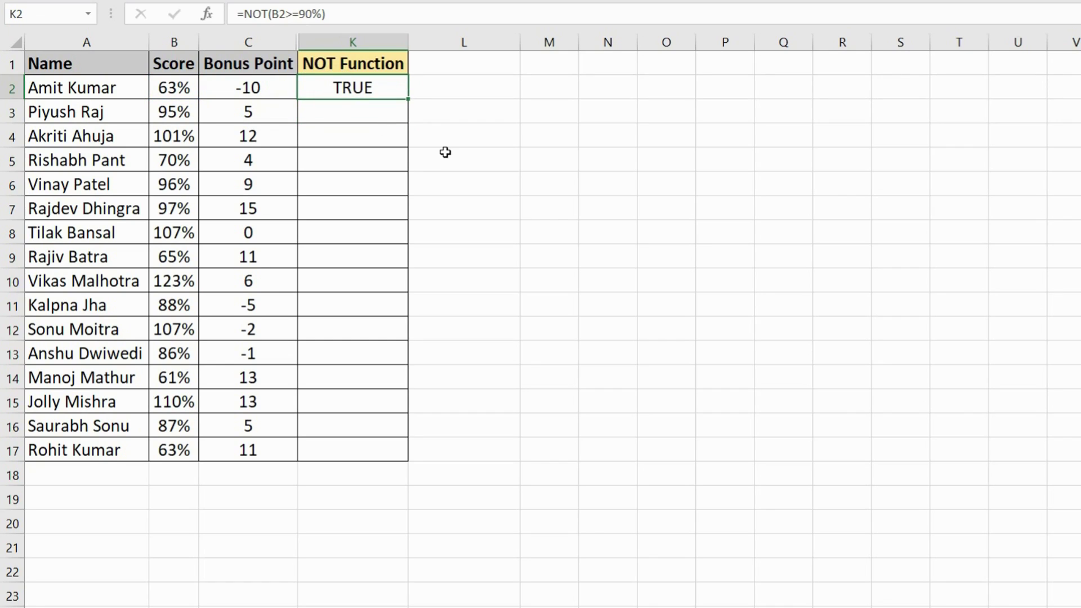
{"action": "double_click", "coordinate": [409, 99]}
{"action": "left_click_drag", "start_coordinate": [389, 88], "coordinate": [387, 451]}
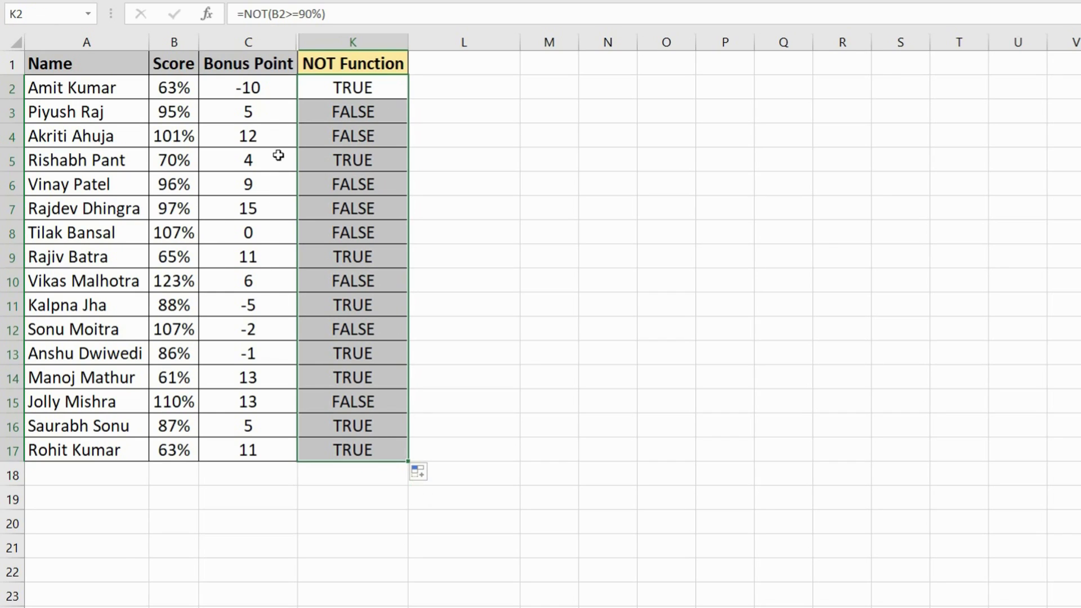
- Unhide the columns hidden between Bonus Point and NOT Function
{"action": "left_click_drag", "start_coordinate": [281, 43], "coordinate": [325, 44]}
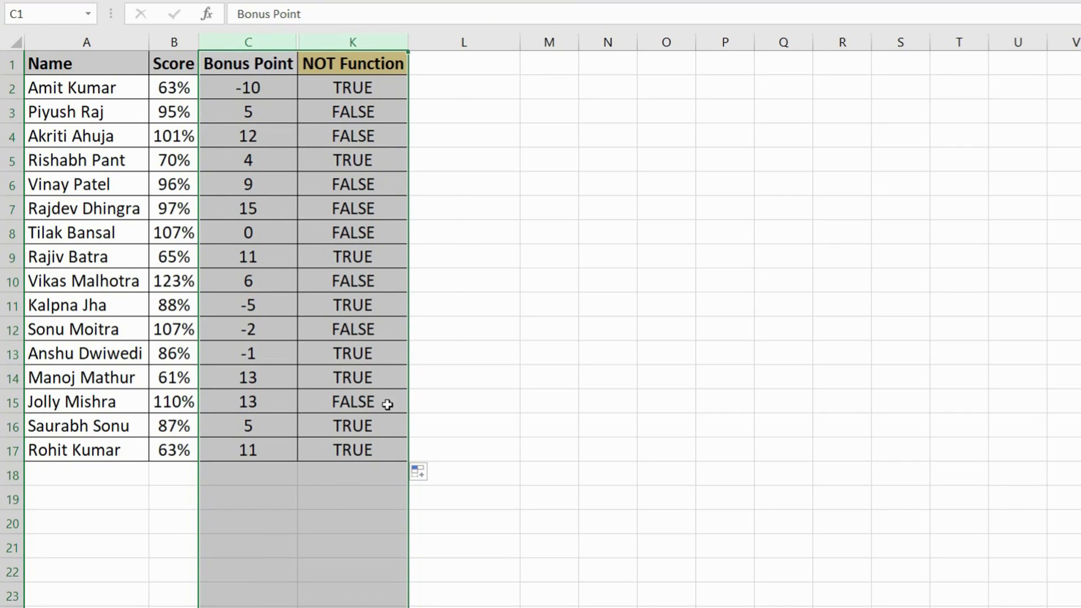
{"action": "right_click", "coordinate": [330, 42]}
{"action": "left_click", "coordinate": [403, 362]}
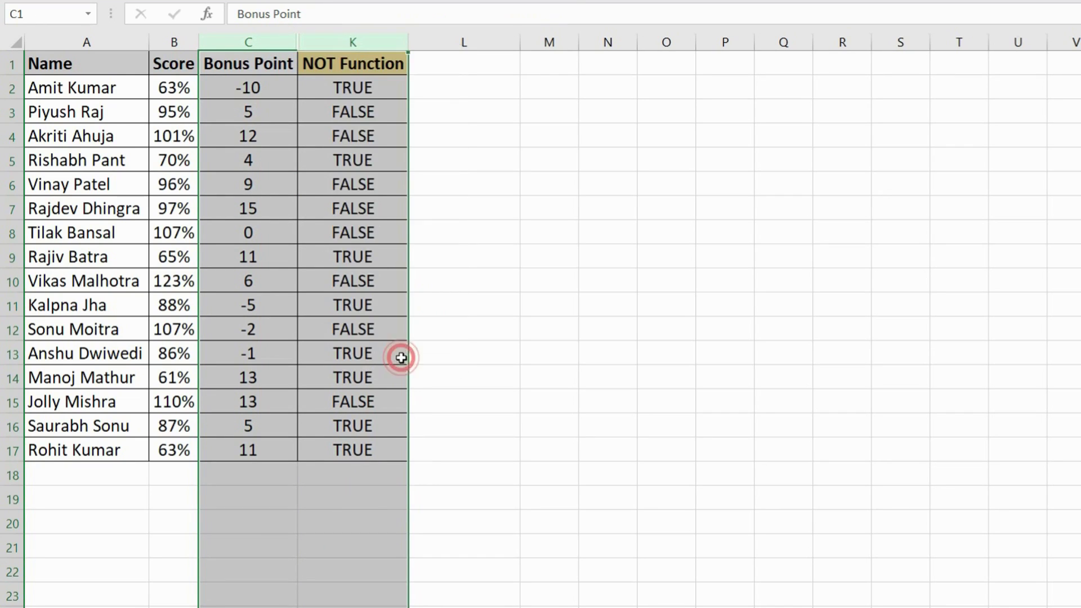
{"action": "left_click", "coordinate": [446, 226]}
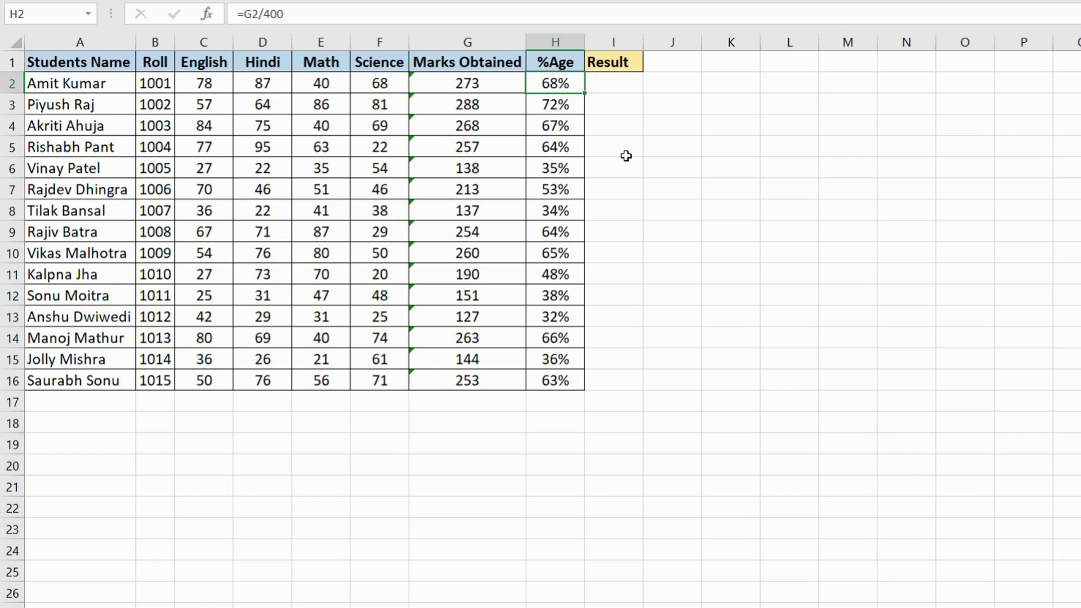
- On the student marks sheet, enter the criterion >=45% in K3 with Pass beside it in L3
{"action": "left_click", "coordinate": [744, 107]}
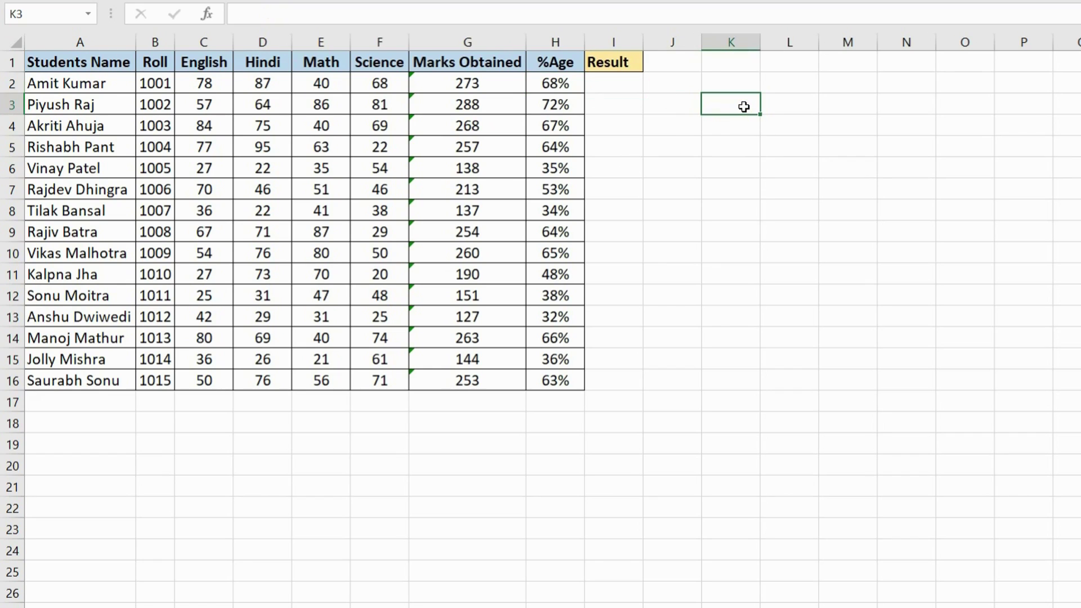
{"action": "type", "text": ">45%"}
{"action": "key", "text": "Return"}
{"action": "double_click", "coordinate": [743, 106]}
{"action": "key", "text": "Left"}
{"action": "key", "text": "Left"}
{"action": "key", "text": "Left"}
{"action": "type", "text": "="}
{"action": "key", "text": "Tab"}
{"action": "type", "text": "Pass"}
{"action": "key", "text": "Return"}
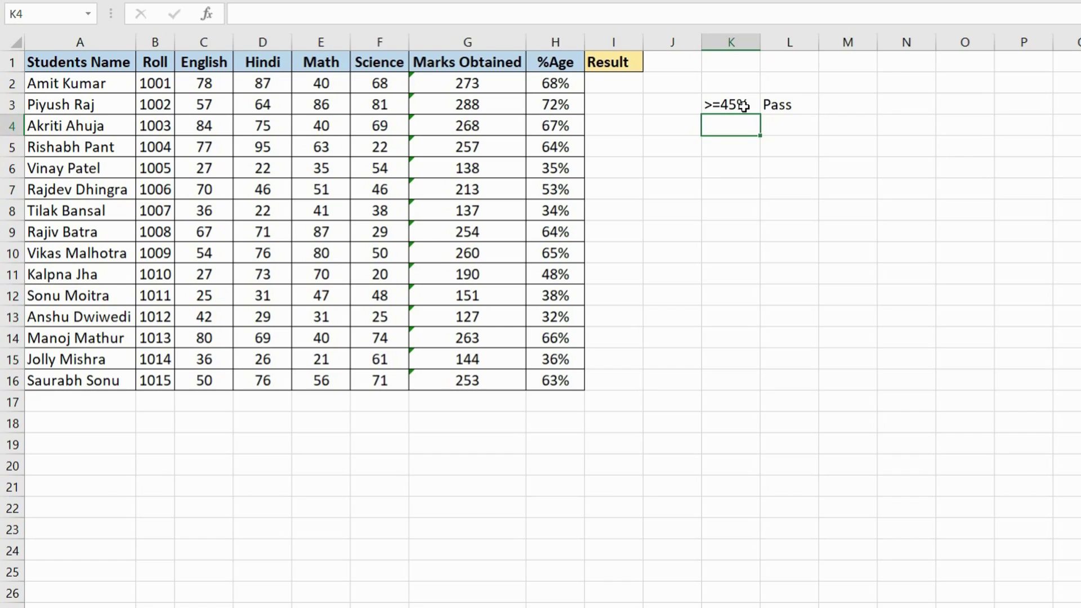
- Add the second criterion by entering Rest in K4 and Fail in L4
{"action": "type", "text": "Rest"}
{"action": "key", "text": "Tab"}
{"action": "type", "text": "Fail"}
{"action": "key", "text": "Return"}
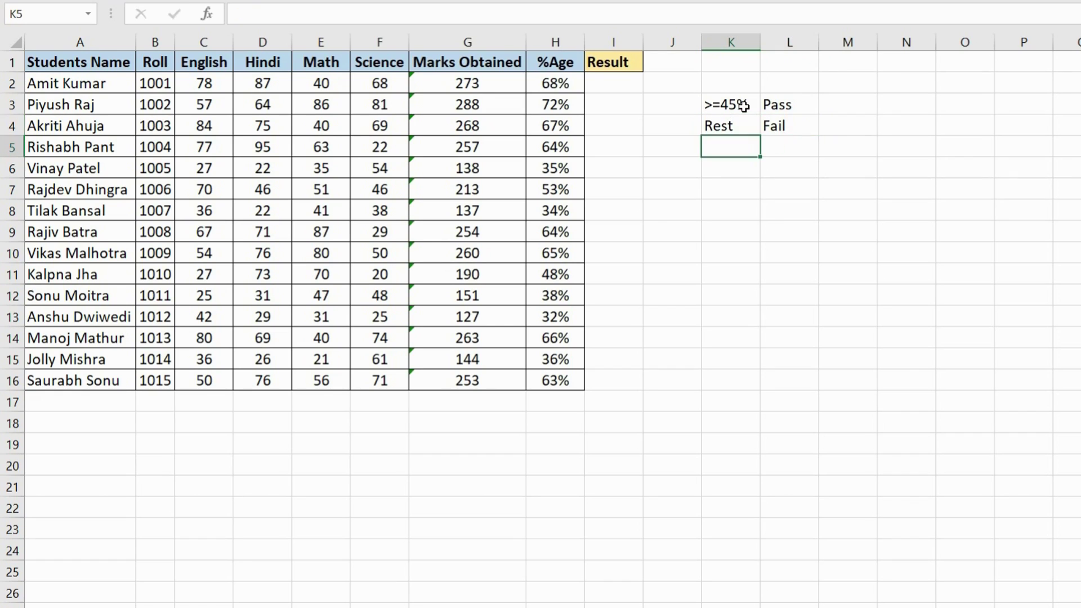
{"action": "key", "text": "Up"}
- Enter the plain comparison =H2>=45% in I2 to test the first student's percentage
{"action": "left_click_drag", "start_coordinate": [582, 85], "coordinate": [574, 381]}
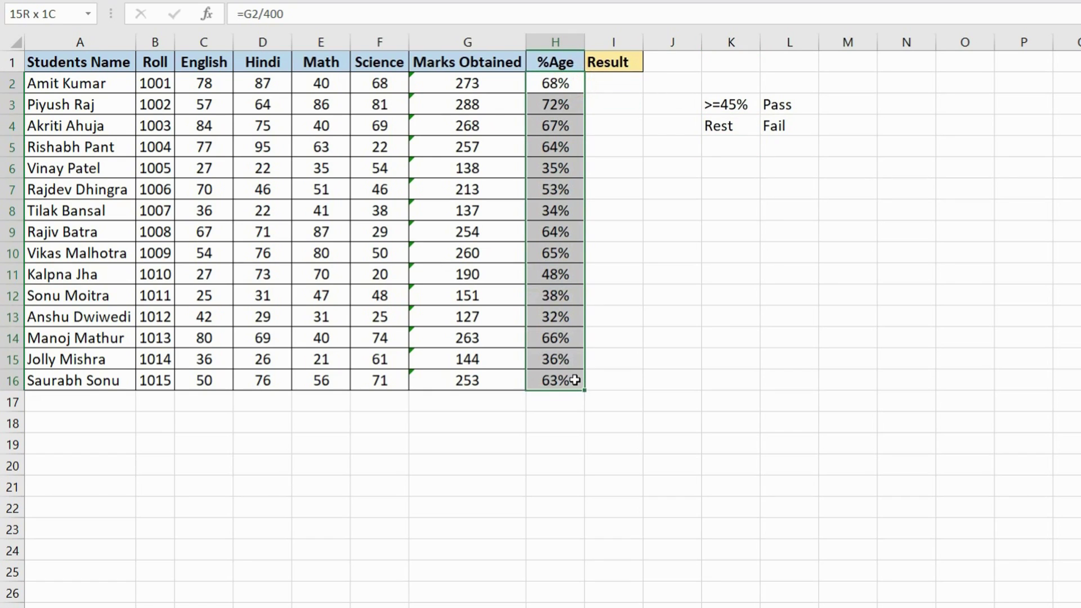
{"action": "left_click", "coordinate": [633, 83]}
{"action": "type", "text": "="}
{"action": "key", "text": "Left"}
{"action": "type", "text": ">=45"}
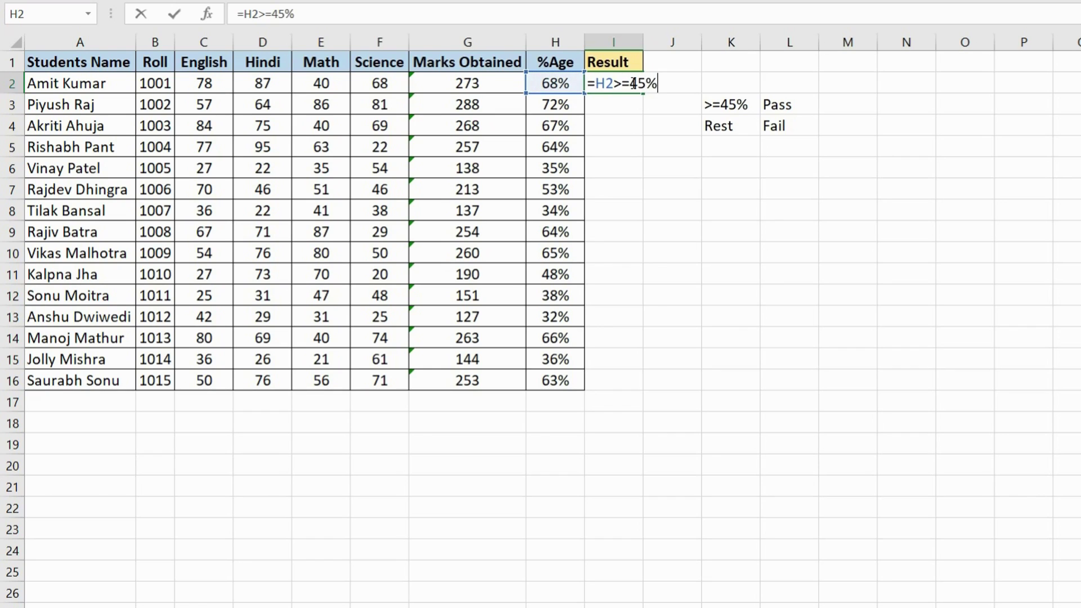
{"action": "type", "text": "%"}
{"action": "key", "text": "Return"}
- Fill the comparison from I2 down the Result column through I16
{"action": "left_click", "coordinate": [628, 87]}
{"action": "double_click", "coordinate": [644, 93]}
{"action": "left_click_drag", "start_coordinate": [633, 83], "coordinate": [628, 381]}
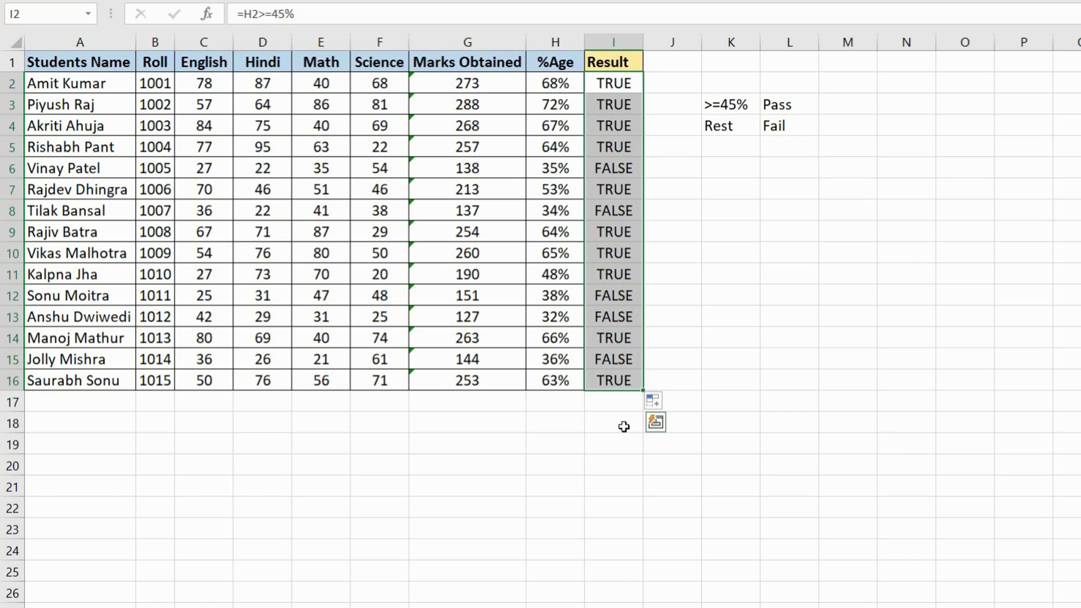
- Replace the comparison in I2 with the formula =IF(H2>=45%,"Pass","Fail")
{"action": "left_click", "coordinate": [630, 85]}
{"action": "key", "text": "F2"}
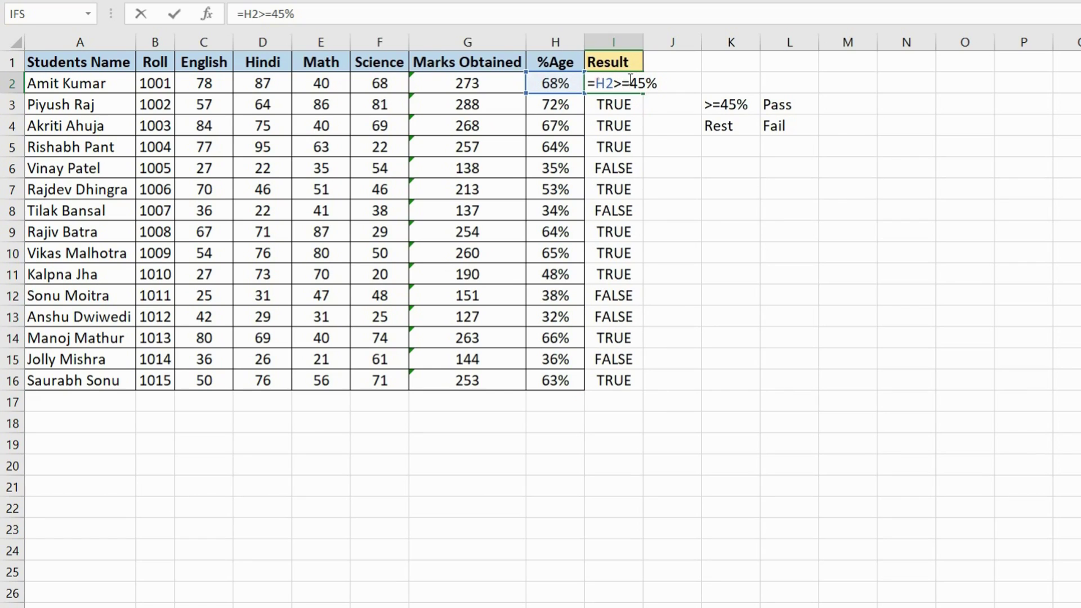
{"action": "key", "text": "Escape"}
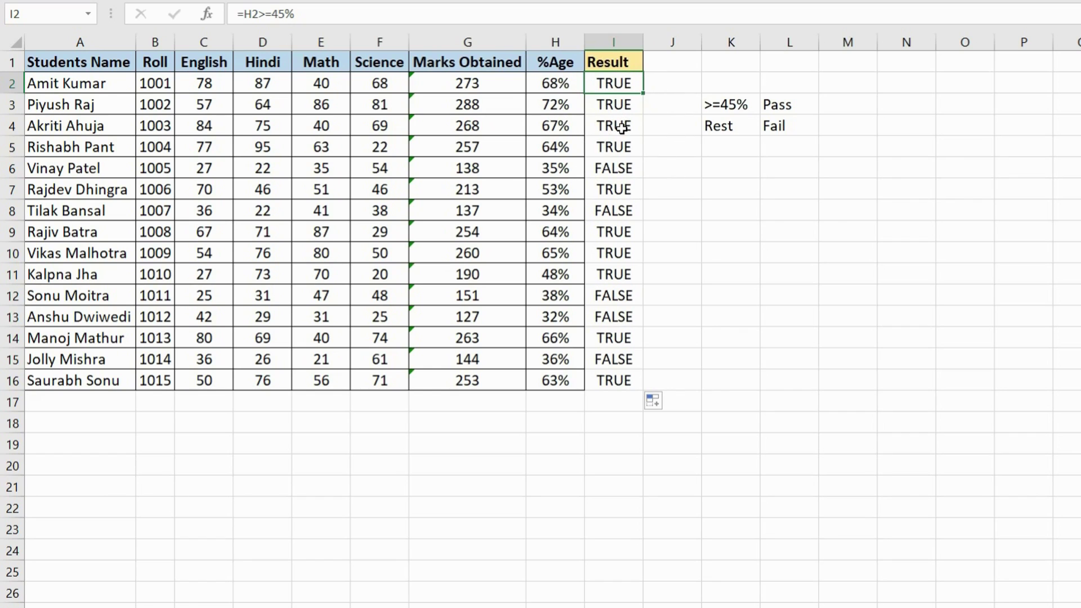
{"action": "type", "text": "=IF("}
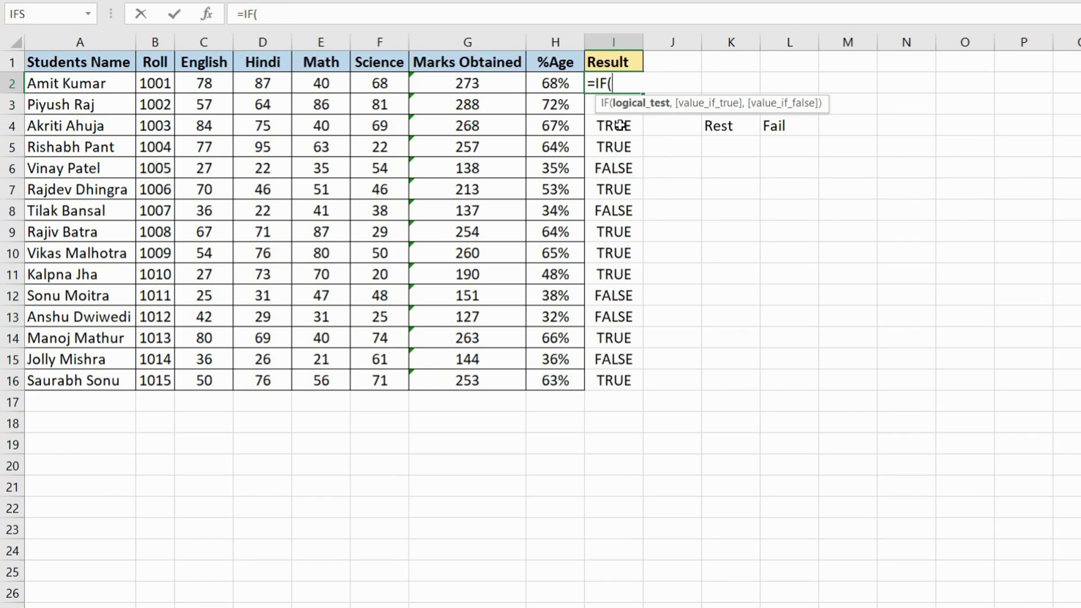
{"action": "left_click", "coordinate": [556, 81]}
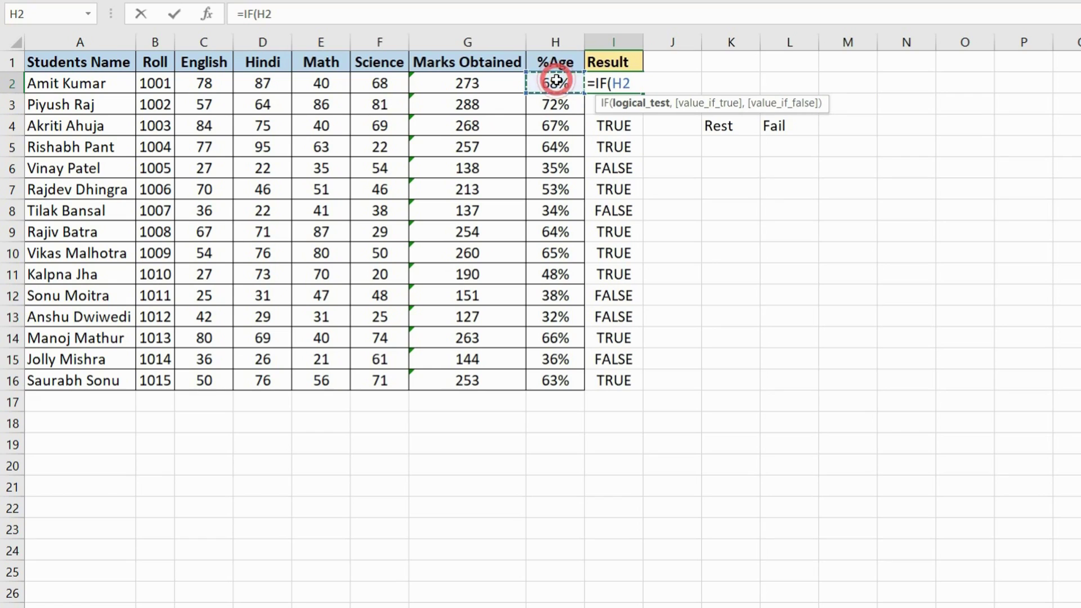
{"action": "type", "text": ">=45%"}
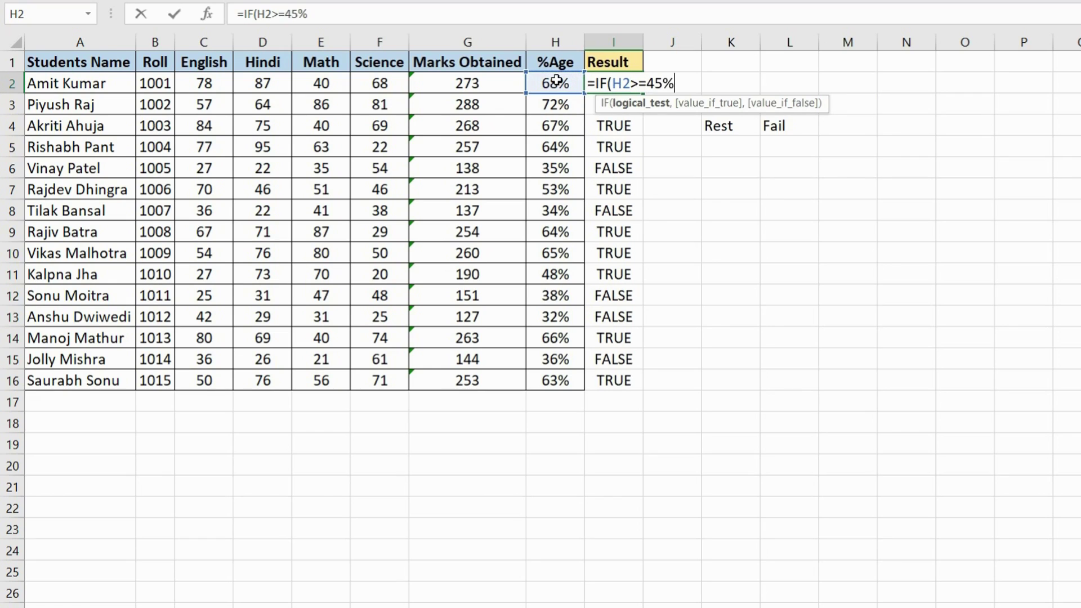
{"action": "type", "text": ",\"P"}
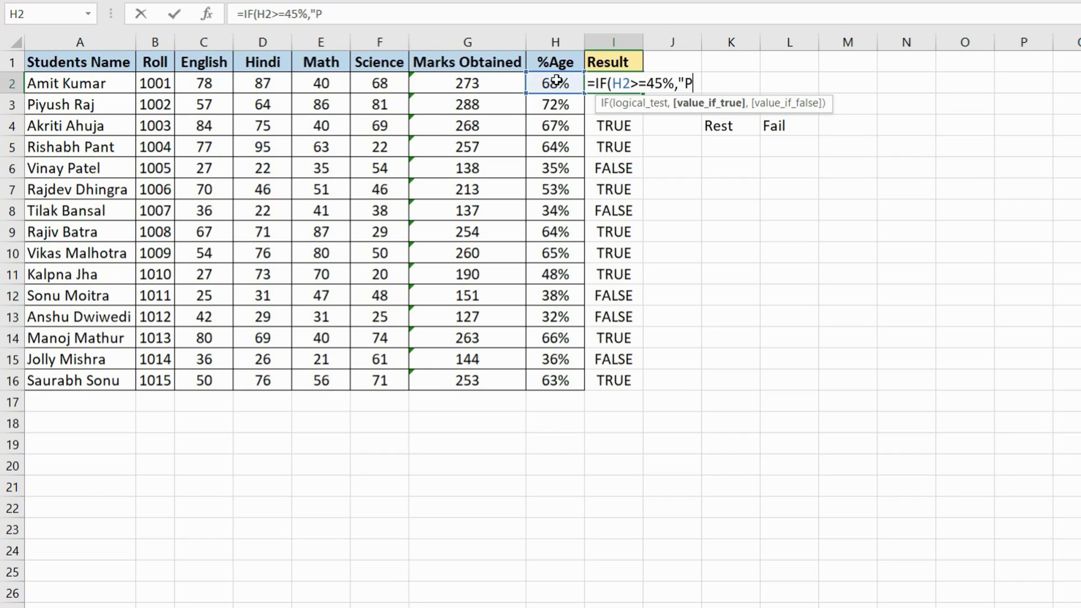
{"action": "type", "text": "ass\","}
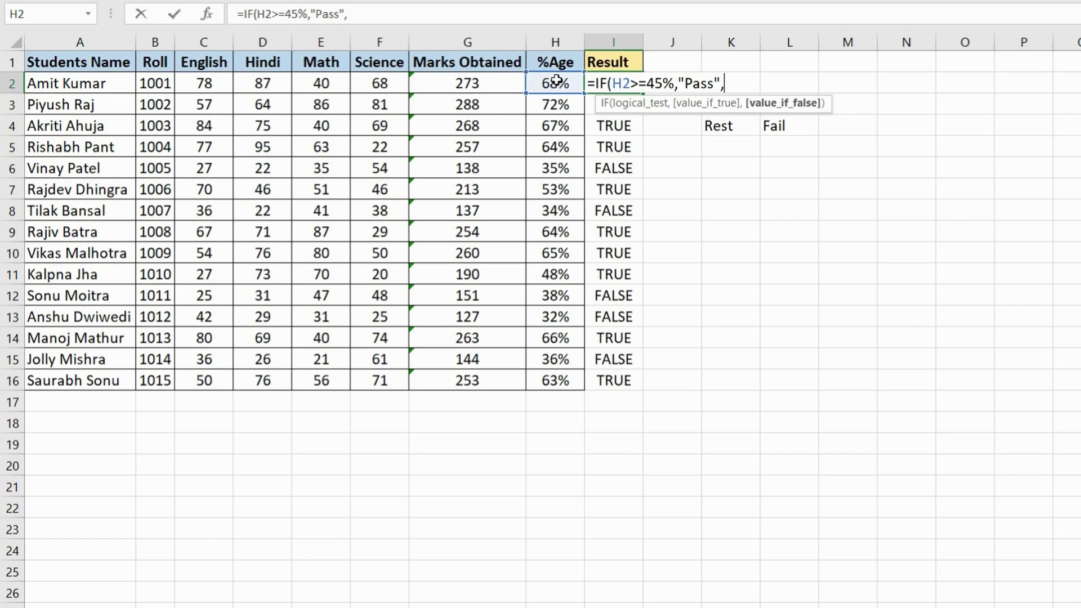
{"action": "type", "text": "\"Fail\")"}
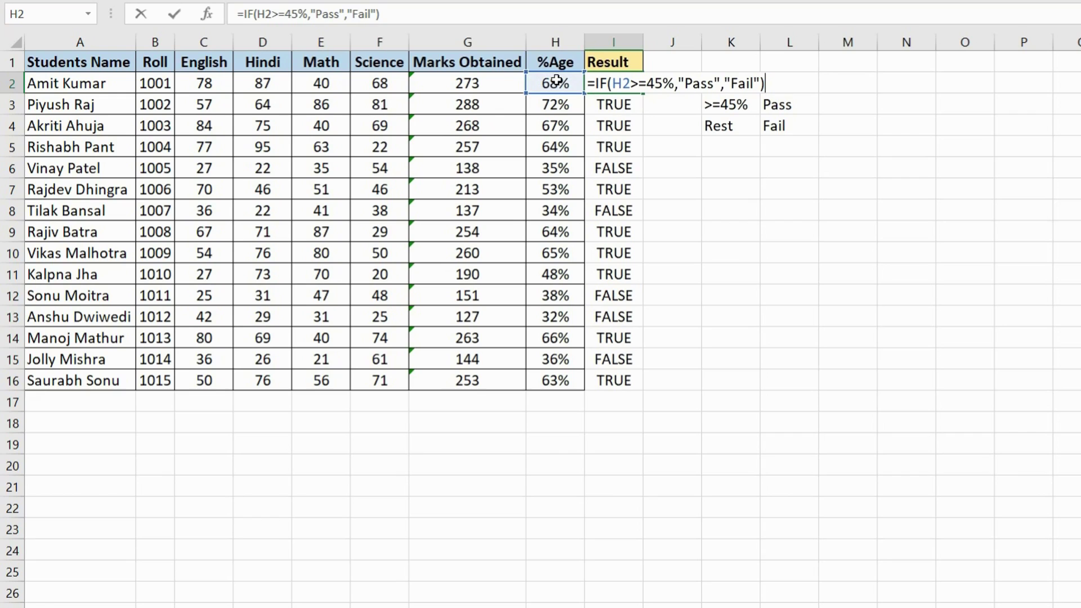
- Review the logical test, true value and false value in I2's IF formula, and commit it
{"action": "left_click_drag", "start_coordinate": [613, 83], "coordinate": [679, 85]}
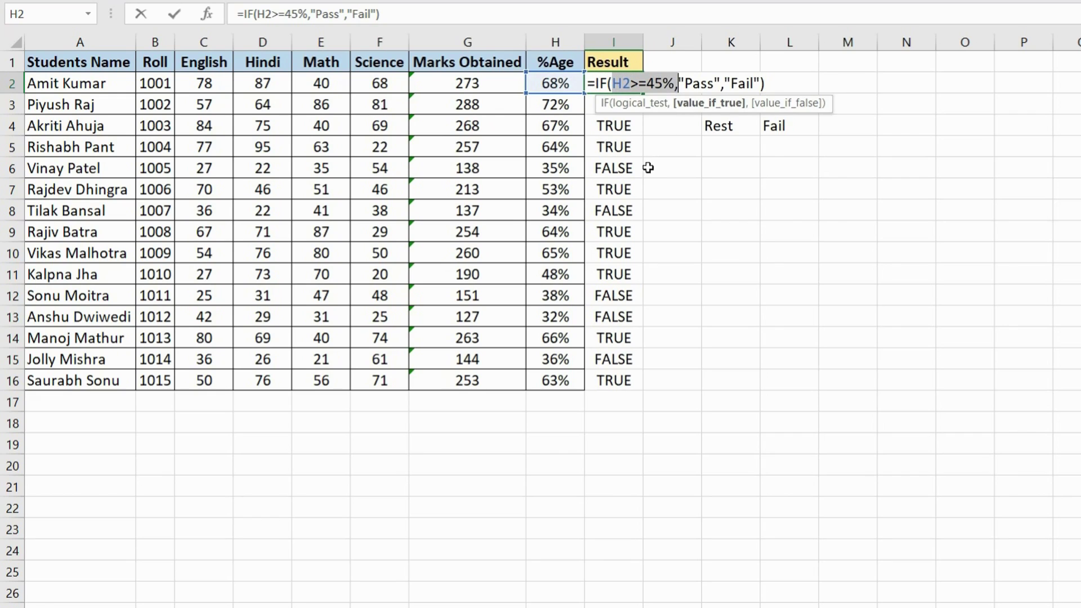
{"action": "left_click_drag", "start_coordinate": [680, 83], "coordinate": [722, 85]}
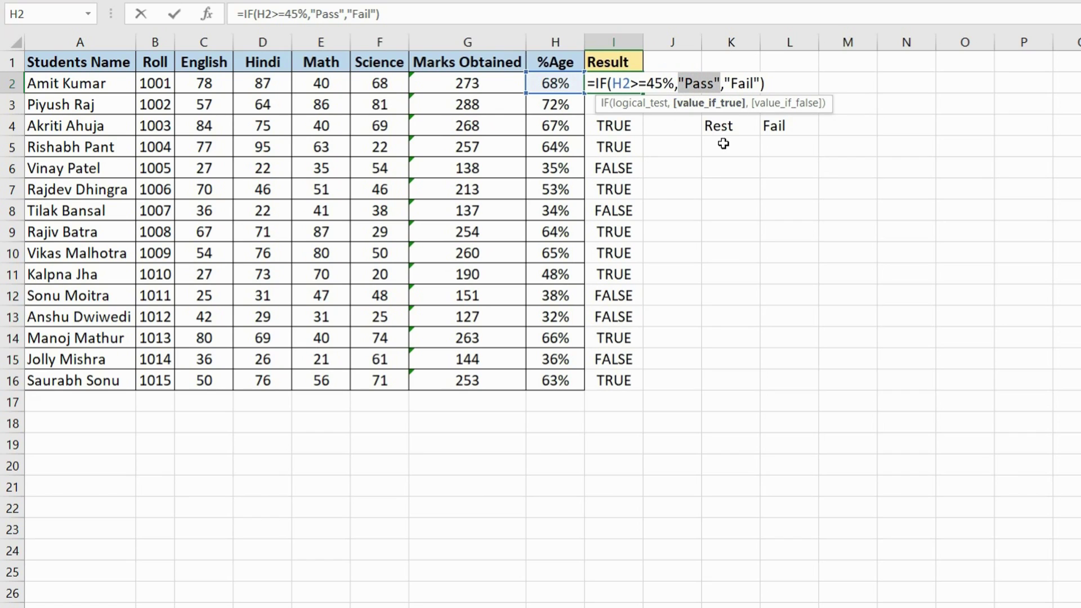
{"action": "left_click_drag", "start_coordinate": [725, 83], "coordinate": [762, 84]}
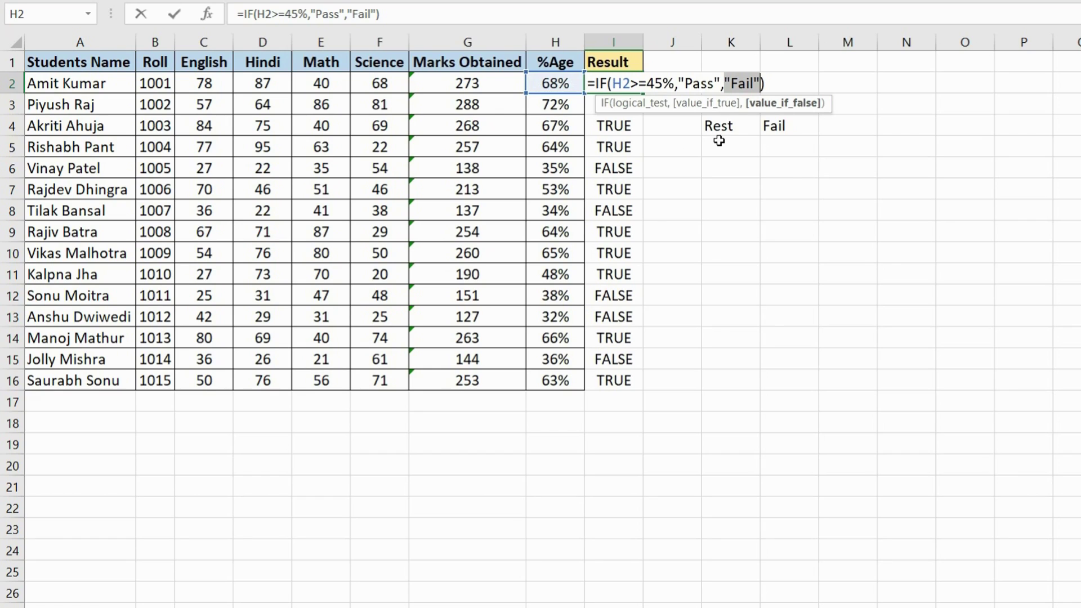
{"action": "key", "text": "Return"}
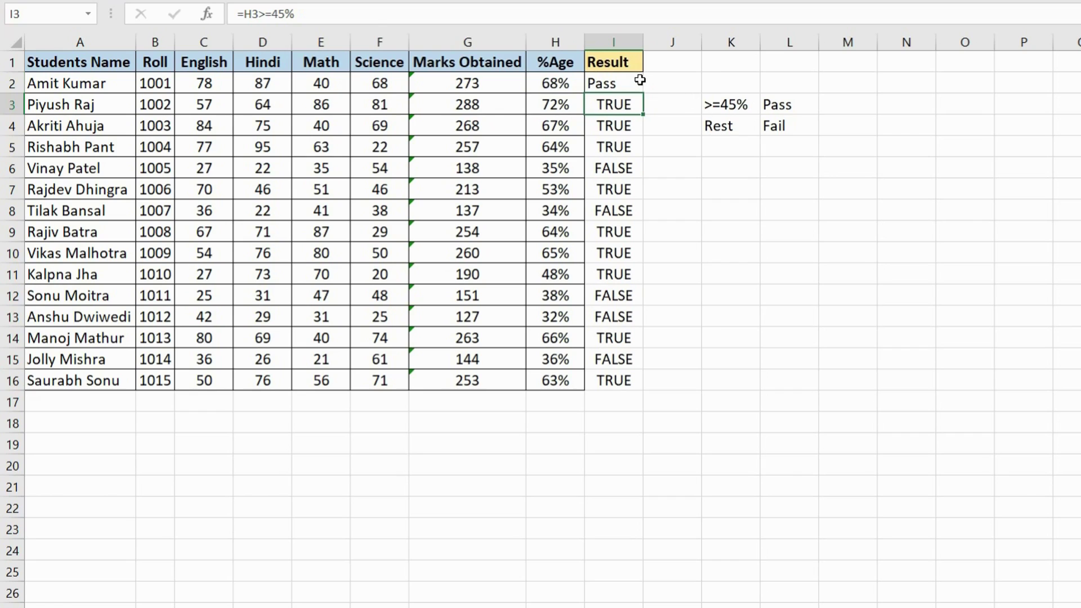
- Fill the IF formula from I2 down through I16, and check row 6's percentage against its result
{"action": "left_click", "coordinate": [638, 81]}
{"action": "double_click", "coordinate": [645, 93]}
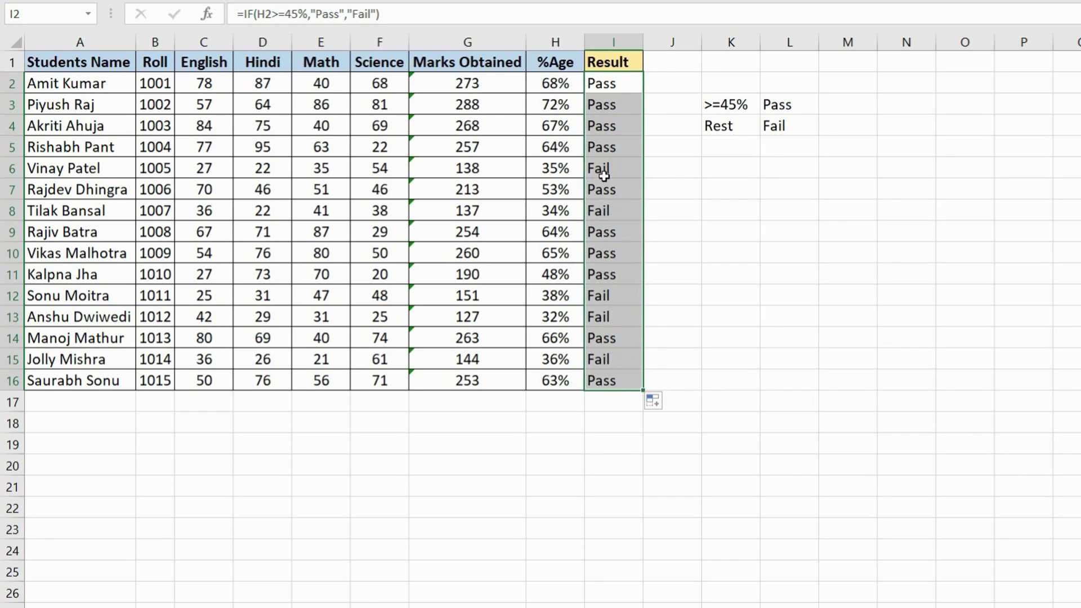
{"action": "left_click_drag", "start_coordinate": [577, 144], "coordinate": [611, 167]}
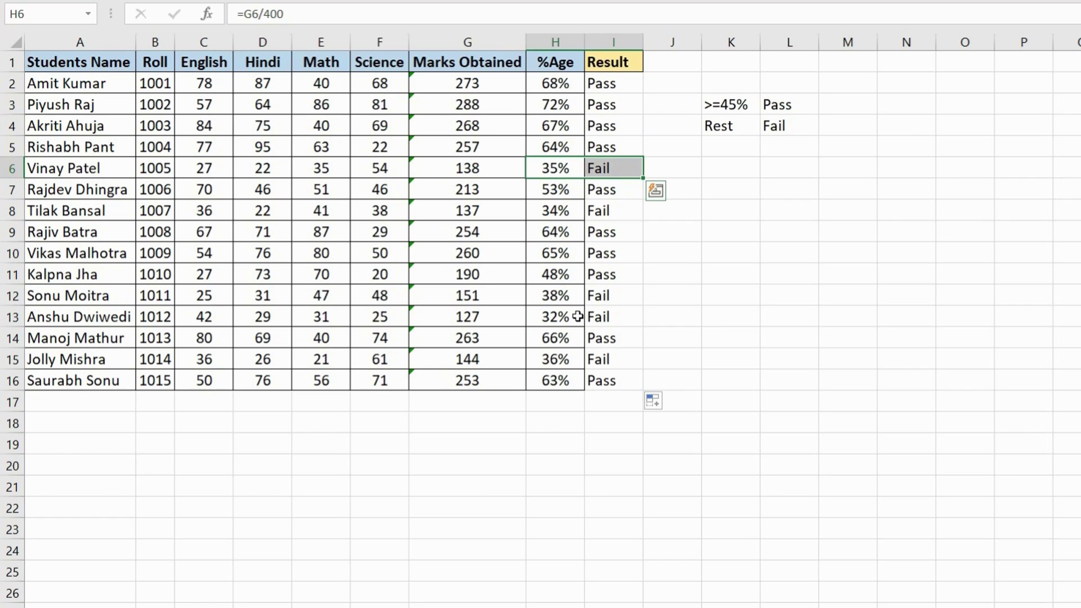
{"action": "left_click", "coordinate": [623, 83]}
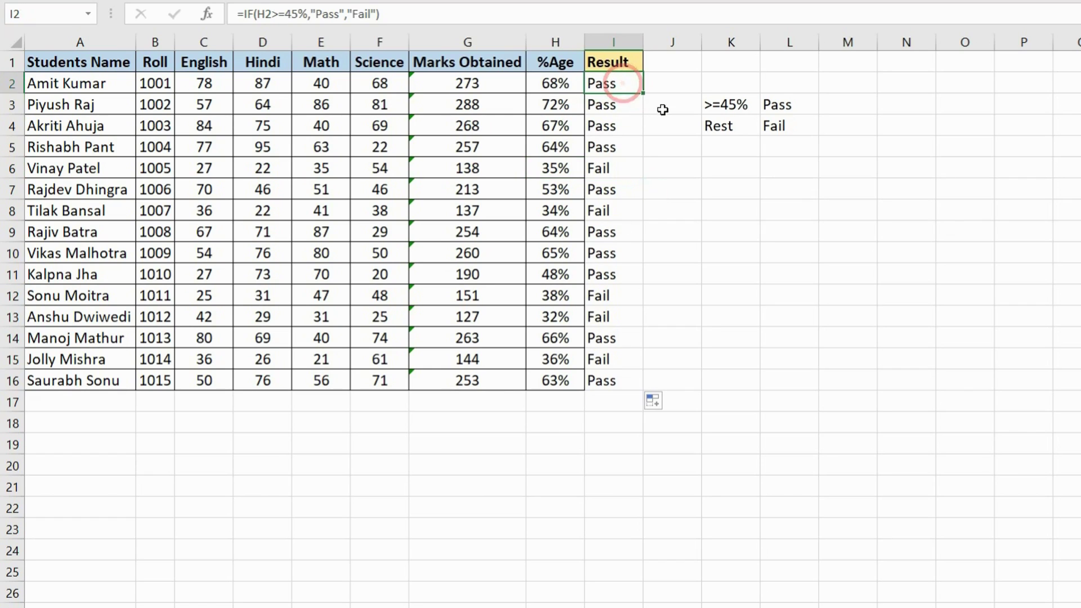
- Insert a blank column before column K, which holds the pass and fail criteria
{"action": "left_click", "coordinate": [728, 44]}
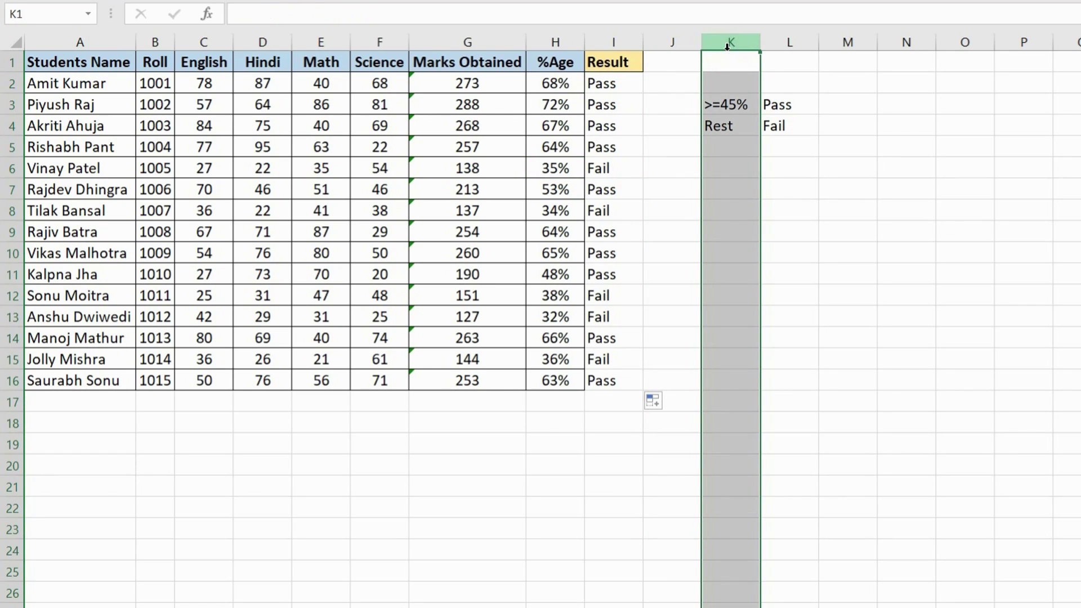
{"action": "right_click", "coordinate": [728, 44]}
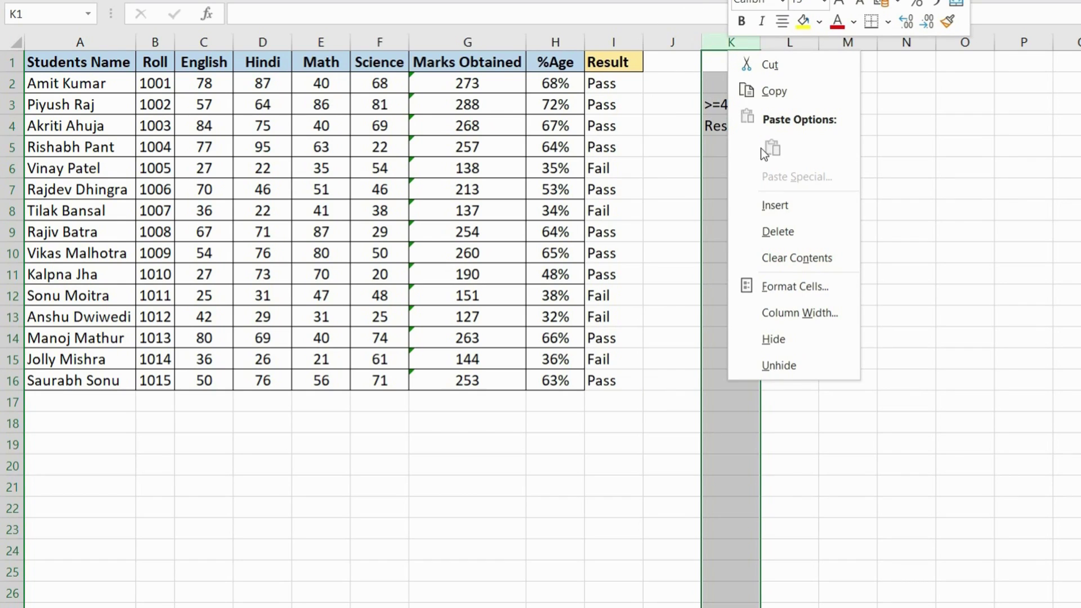
{"action": "left_click", "coordinate": [802, 218]}
{"action": "left_click", "coordinate": [770, 206]}
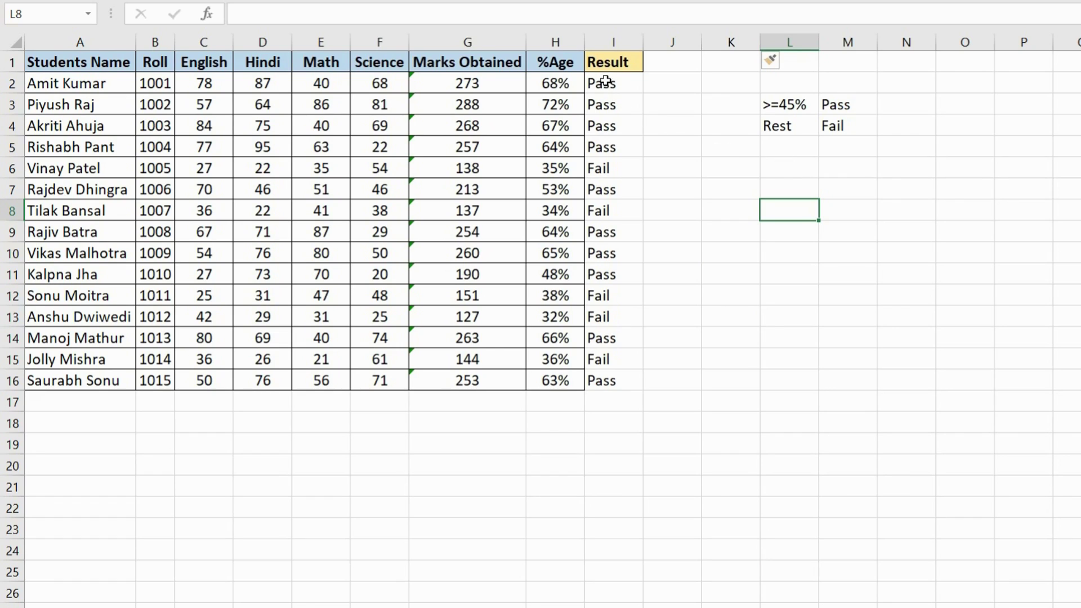
- Enter the grading criterion >=65% in L6 with the grade A* in M6
{"action": "left_click", "coordinate": [789, 169]}
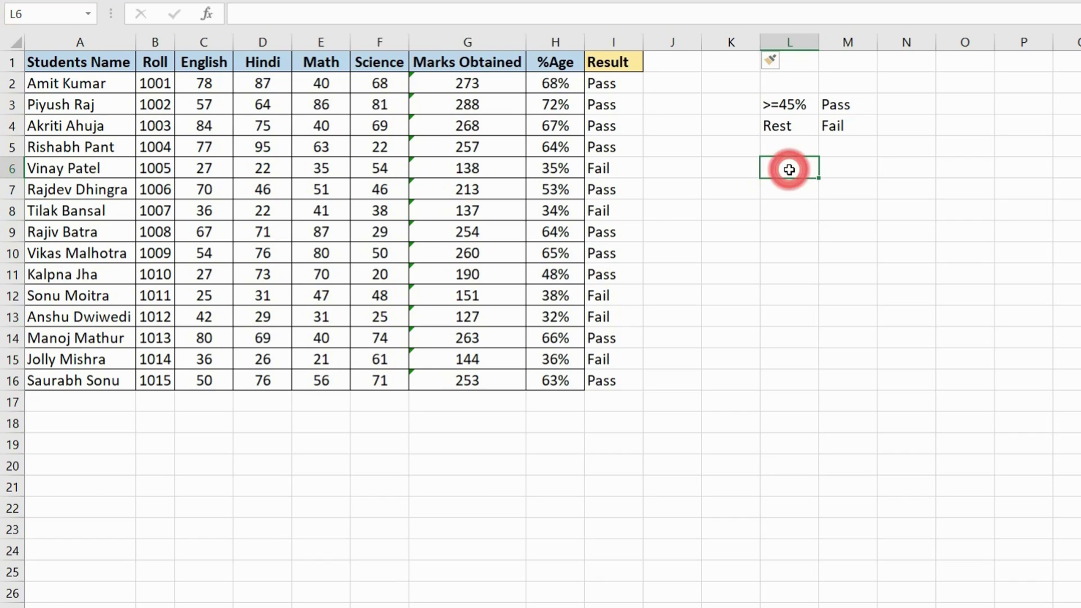
{"action": "type", "text": ">=65%"}
{"action": "key", "text": "Tab"}
{"action": "type", "text": "A*"}
{"action": "key", "text": "Return"}
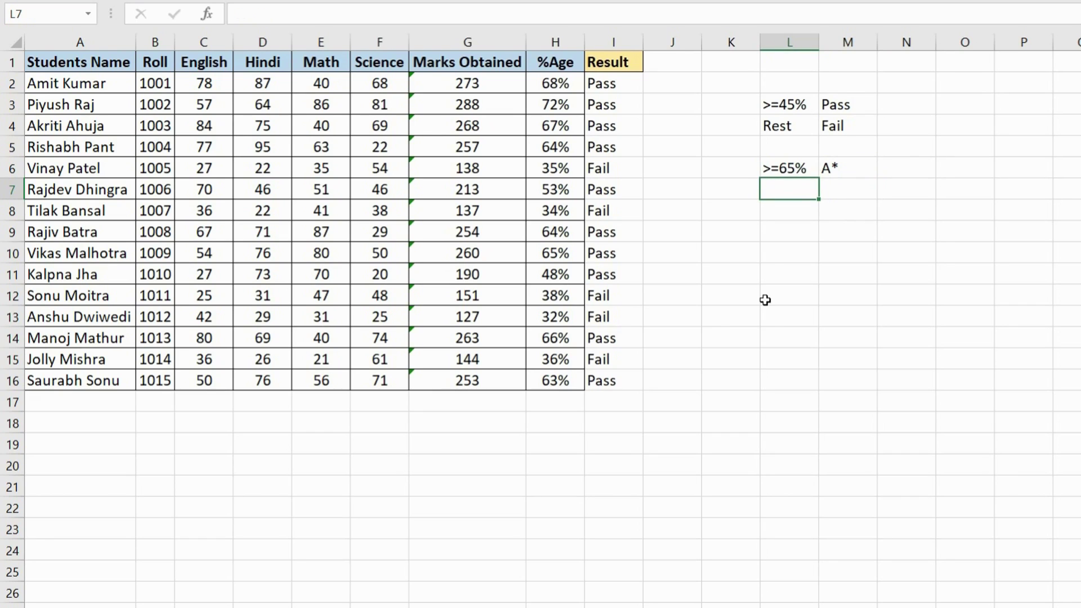
- Enter the criterion >=60% in L7 and correct its grade in M7 to A
{"action": "type", "text": ">=60%"}
{"action": "key", "text": "Tab"}
{"action": "type", "text": "A*"}
{"action": "key", "text": "Return"}
{"action": "key", "text": "Up"}
{"action": "key", "text": "Tab"}
{"action": "key", "text": "F2"}
{"action": "key", "text": "BackSpace"}
{"action": "key", "text": "Return"}
{"action": "key", "text": "Left"}
- Add the criteria >=50% with grade B in row 8 and >=45% with grade C in row 9 of columns L and M
{"action": "type", "text": ">=50%"}
{"action": "key", "text": "Tab"}
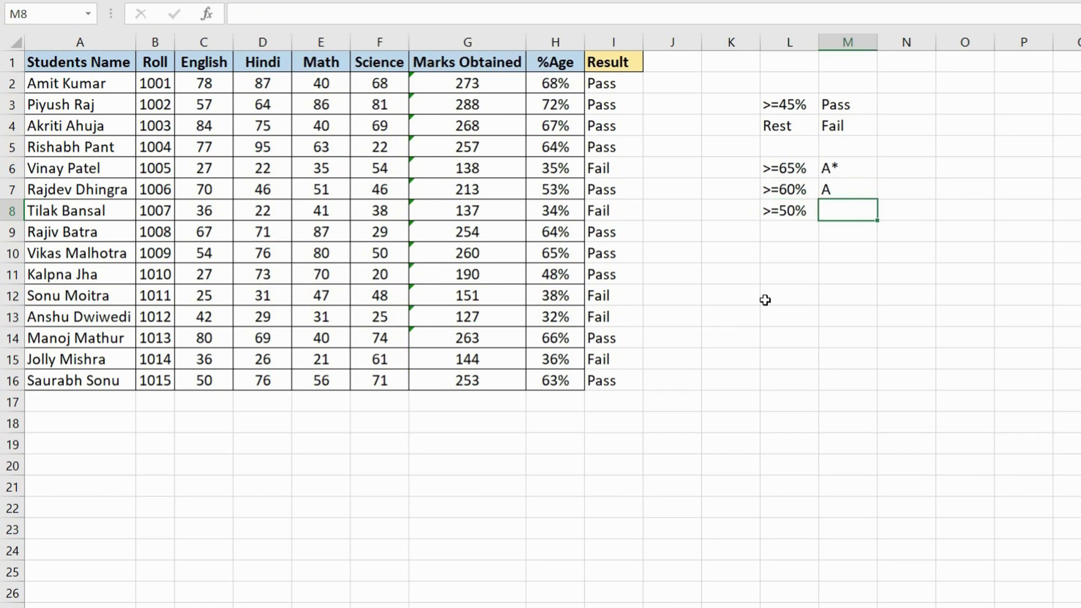
{"action": "type", "text": "B"}
{"action": "key", "text": "Return"}
{"action": "type", "text": ">=45%"}
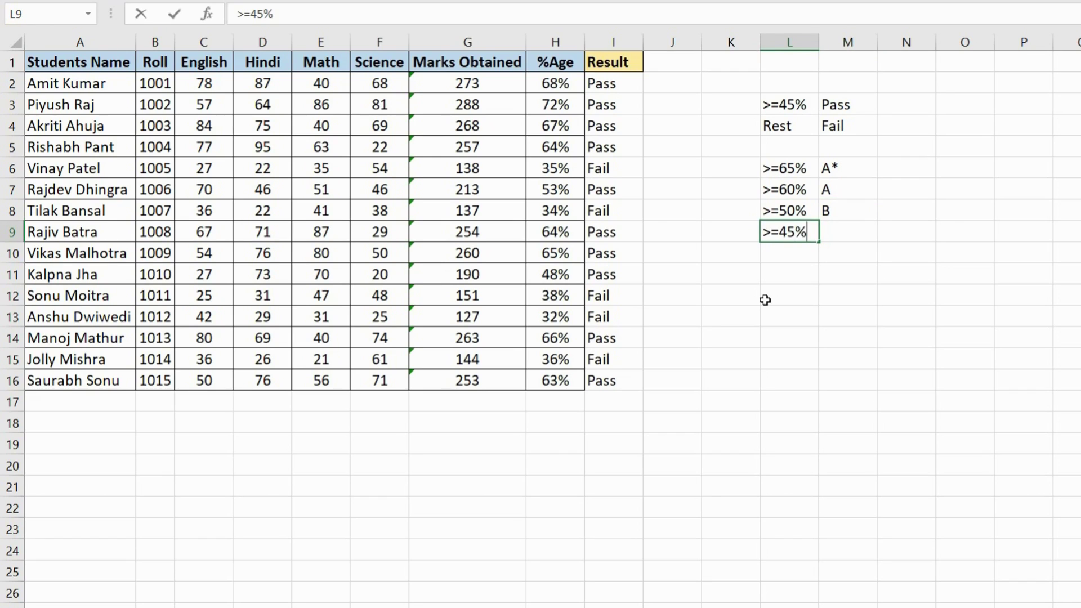
{"action": "key", "text": "Tab"}
{"action": "type", "text": "C"}
{"action": "key", "text": "Return"}
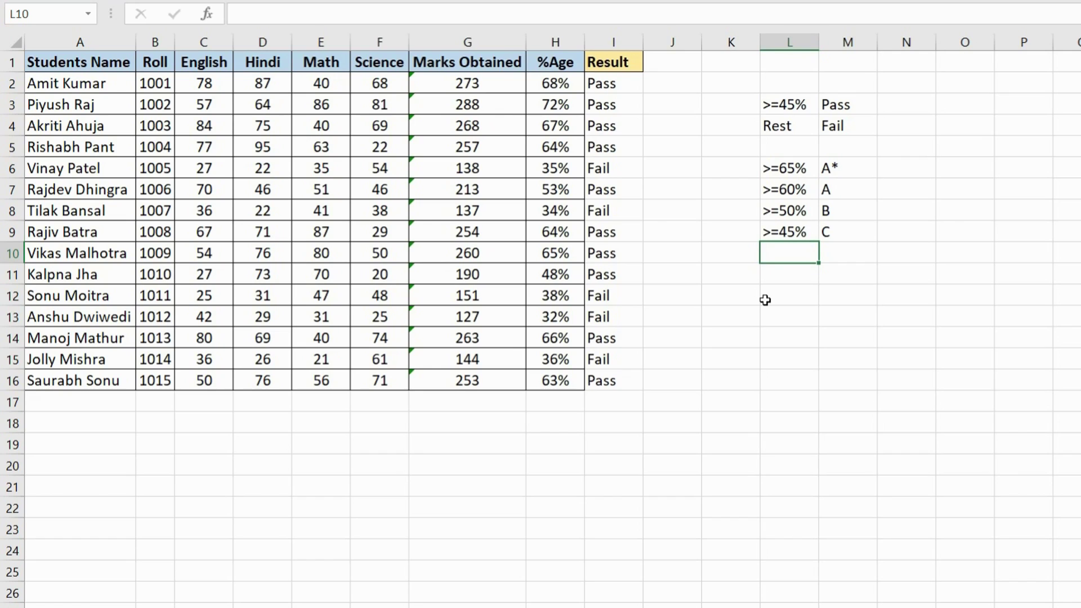
- Enter the last criterion <45% in L10 with the grade D/Fail in M10
{"action": "type", "text": ">"}
{"action": "key", "text": "Escape"}
{"action": "type", "text": "<45%"}
{"action": "key", "text": "Tab"}
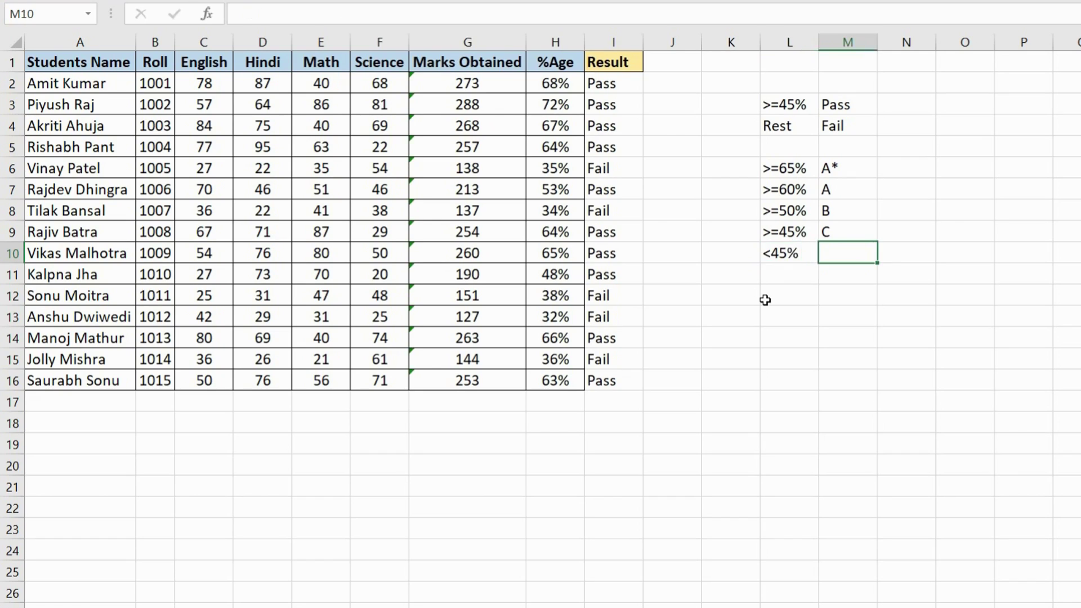
{"action": "type", "text": "D/Fail"}
{"action": "key", "text": "Return"}
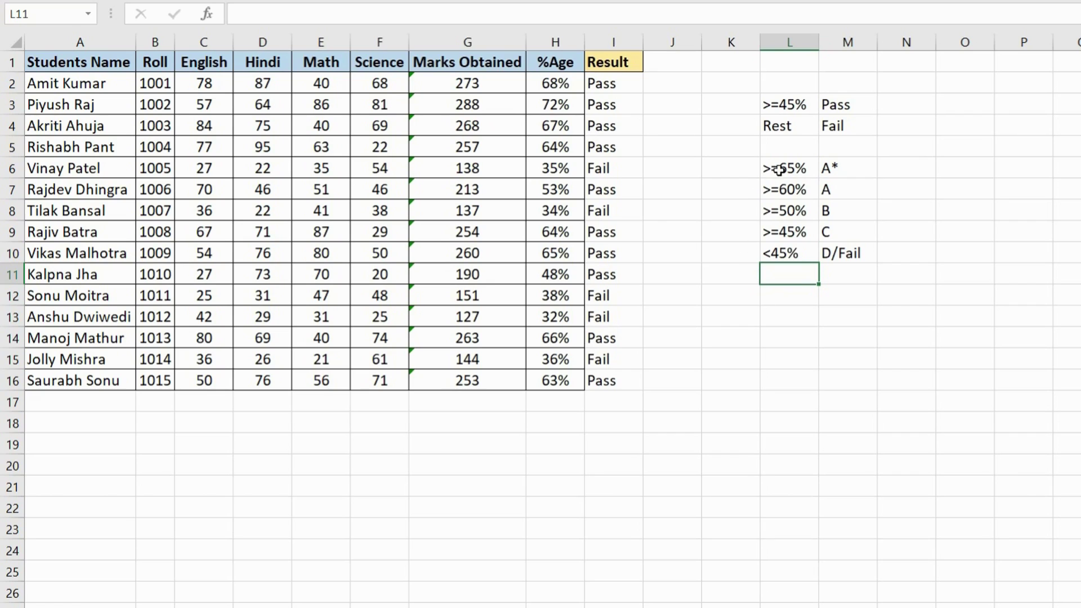
- Head column J with Grade in J1 and paste only the formatting of I1:I16 onto it
{"action": "left_click_drag", "start_coordinate": [783, 168], "coordinate": [853, 256]}
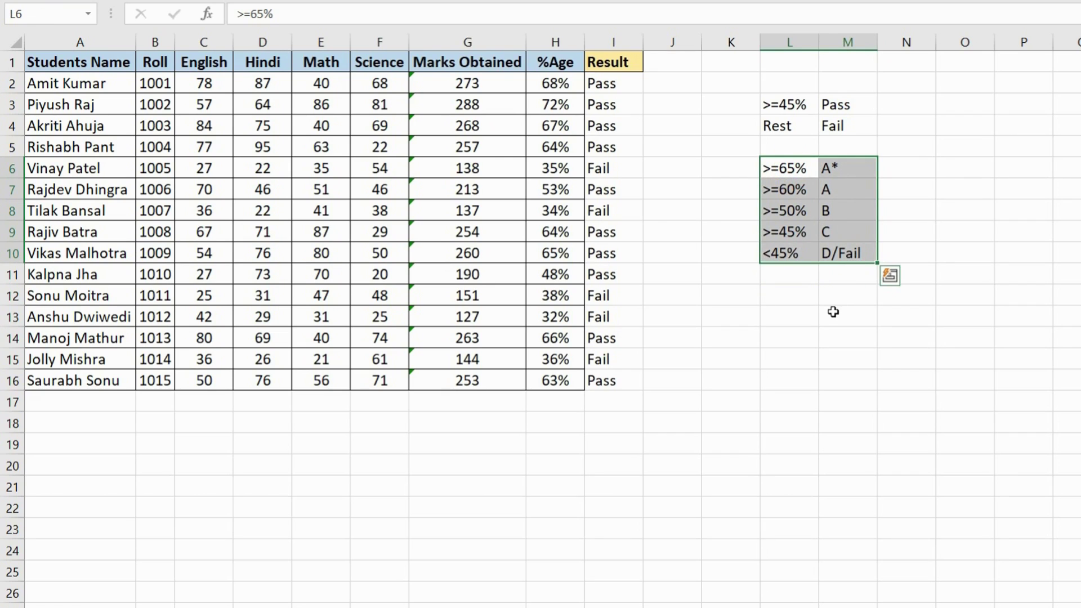
{"action": "left_click", "coordinate": [662, 64]}
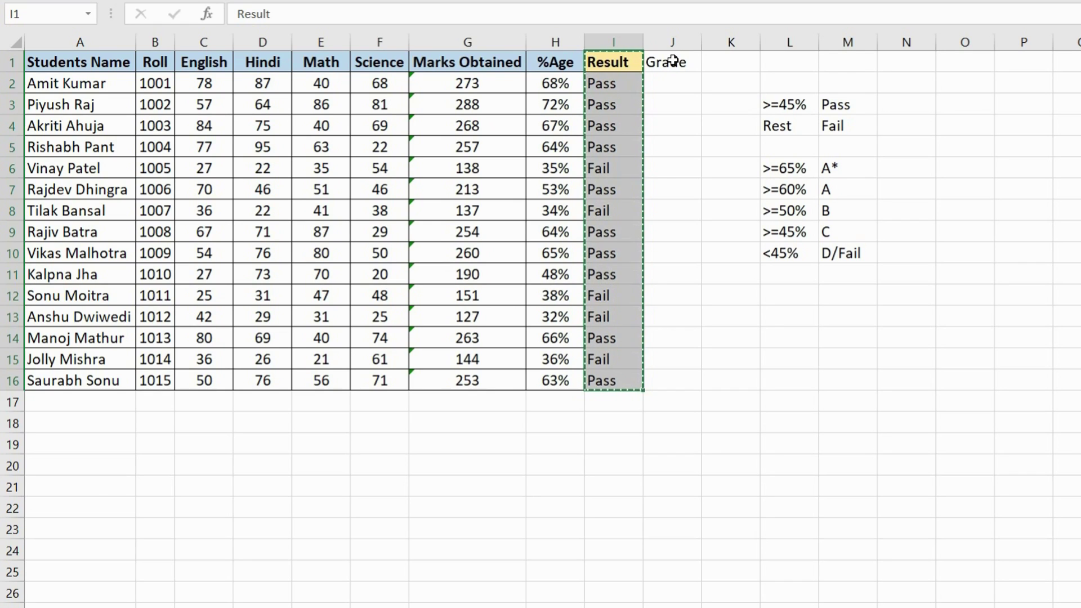
{"action": "left_click", "coordinate": [673, 61]}
{"action": "key", "text": "ctrl+alt+v"}
{"action": "key", "text": "t"}
{"action": "key", "text": "Return"}
- Begin an IF formula in J2 that returns "A*" when H2>=65%, leaving its false value open
{"action": "left_click", "coordinate": [679, 88]}
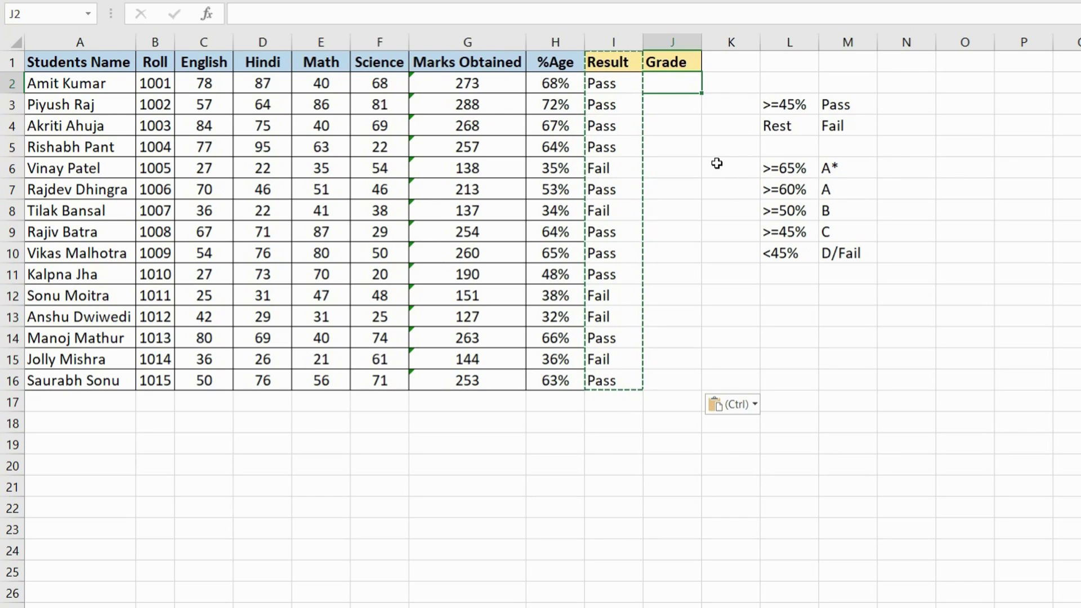
{"action": "left_click", "coordinate": [673, 84]}
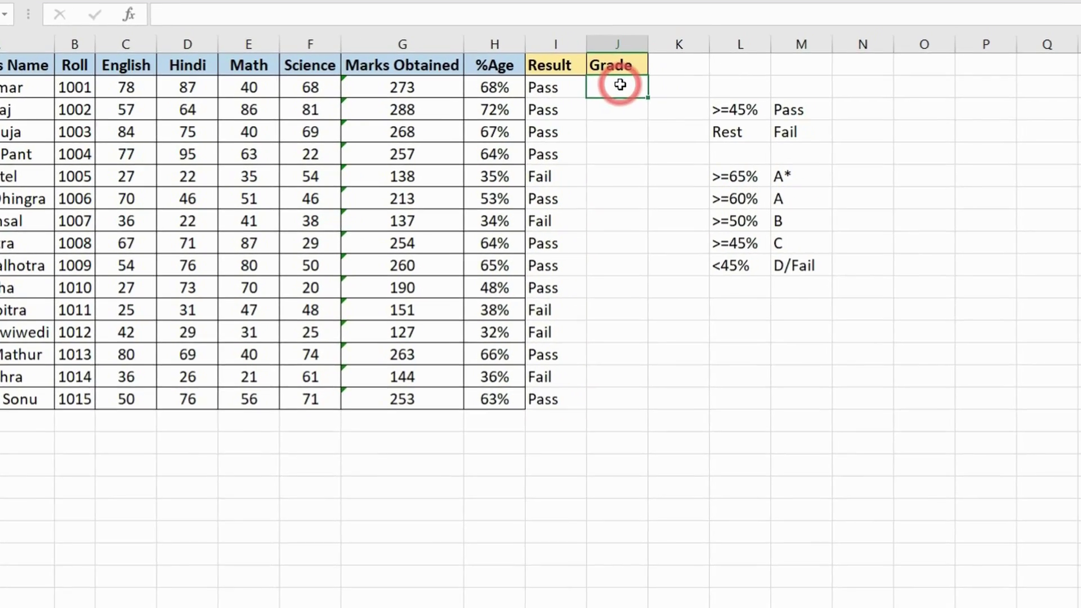
{"action": "type", "text": "=if"}
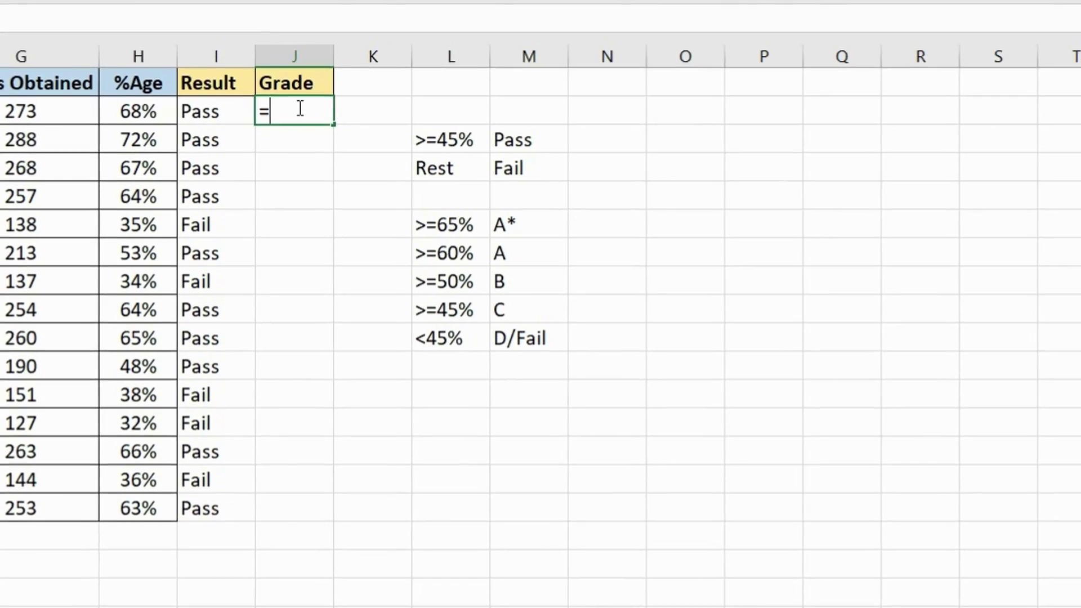
{"action": "key", "text": "Tab"}
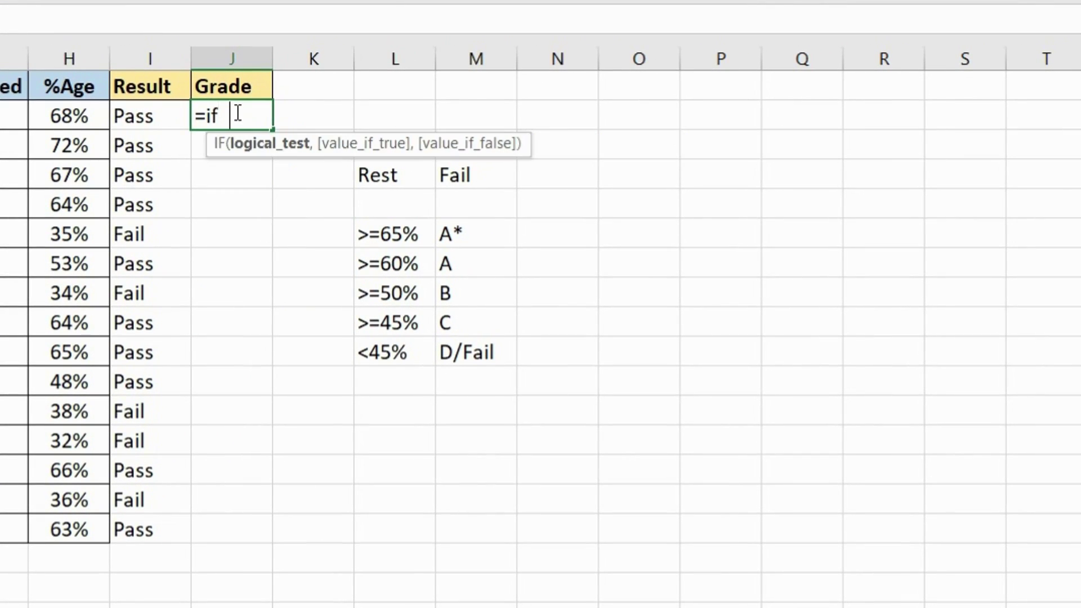
{"action": "left_click", "coordinate": [78, 115]}
{"action": "type", "text": ">="}
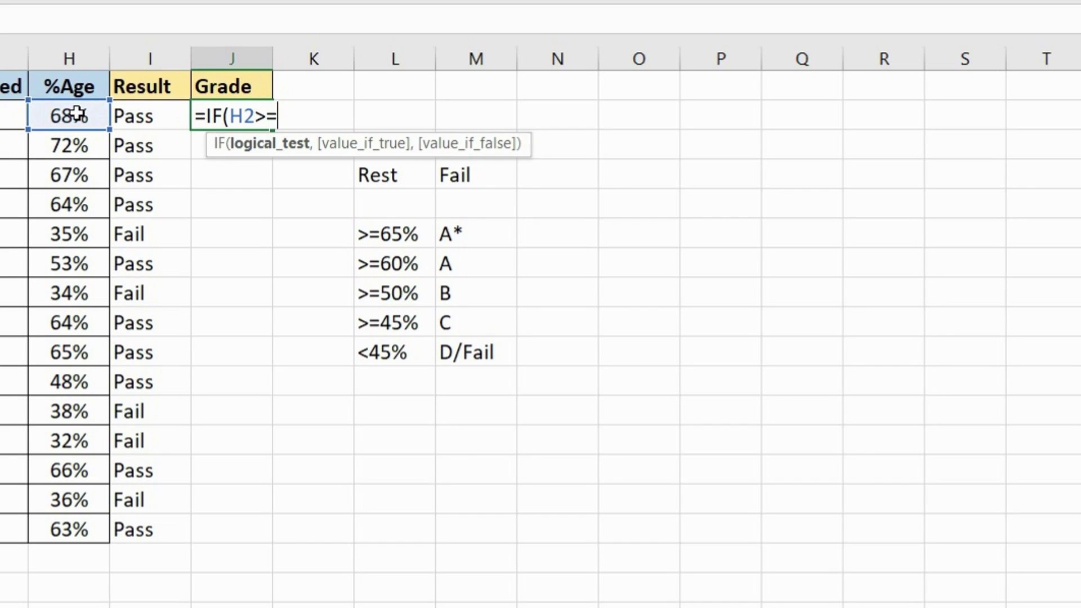
{"action": "type", "text": "65%,\"A"}
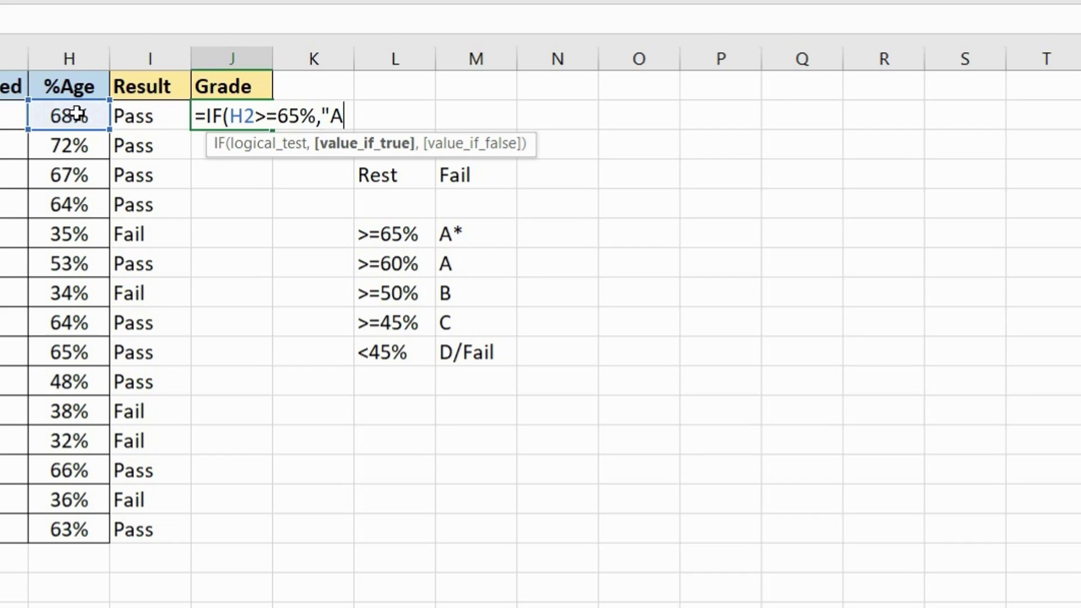
{"action": "type", "text": "*\""}
{"action": "type", "text": ","}
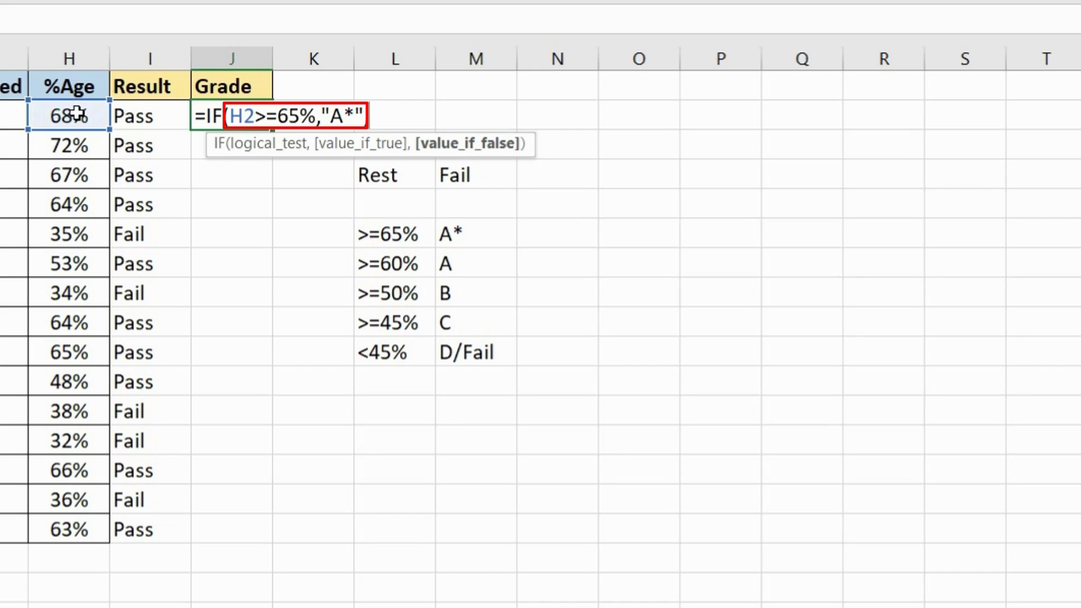
{"action": "type", "text": ","}
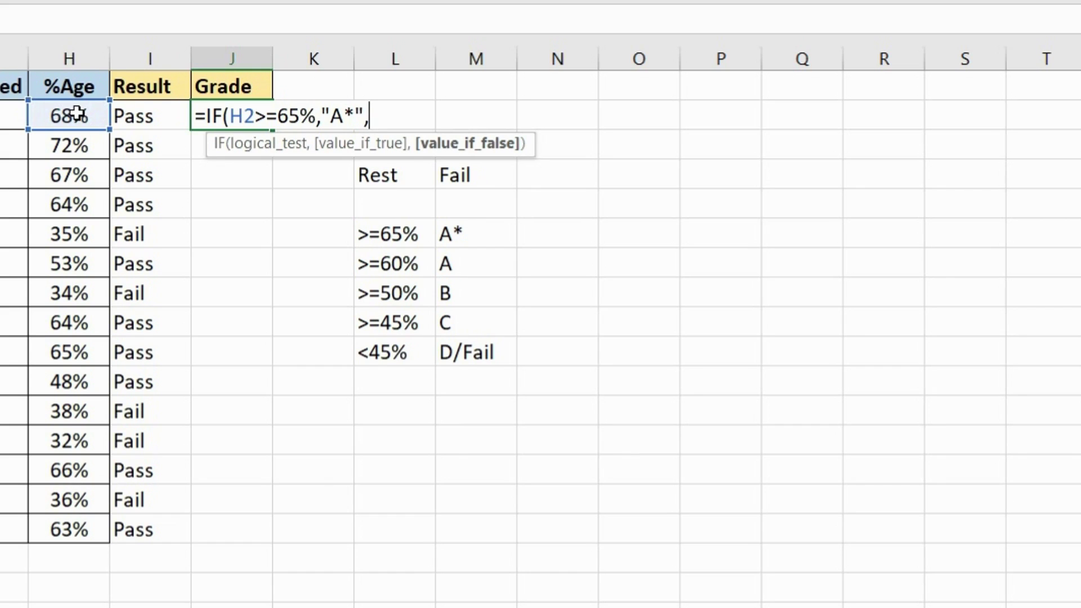
- Nest a second IF as the false value in J2, returning "A" when H2>=60%
{"action": "type", "text": "IF("}
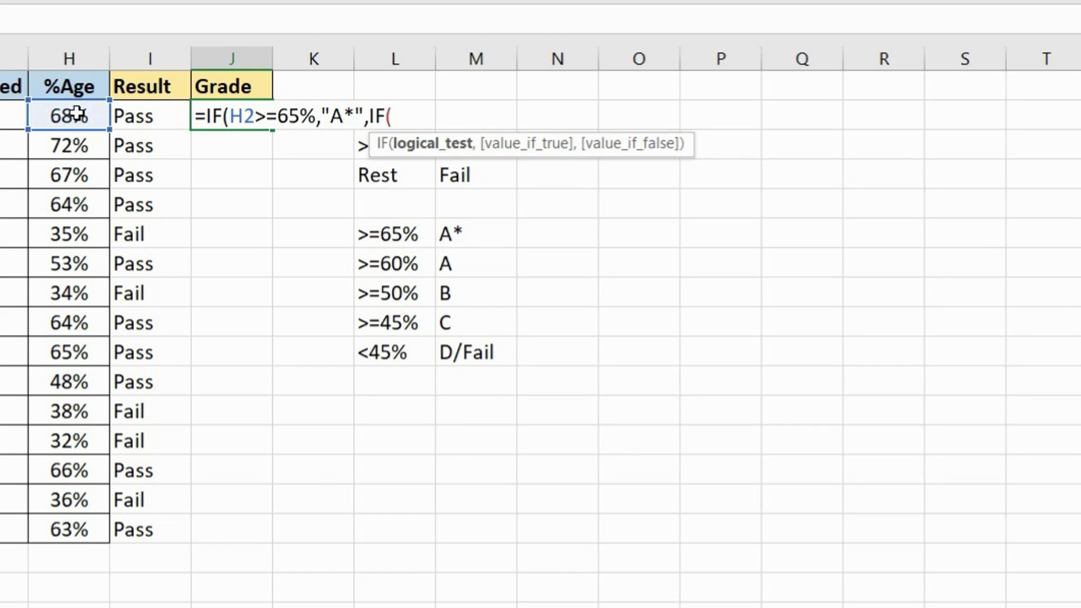
{"action": "left_click", "coordinate": [77, 114]}
{"action": "type", "text": ">"}
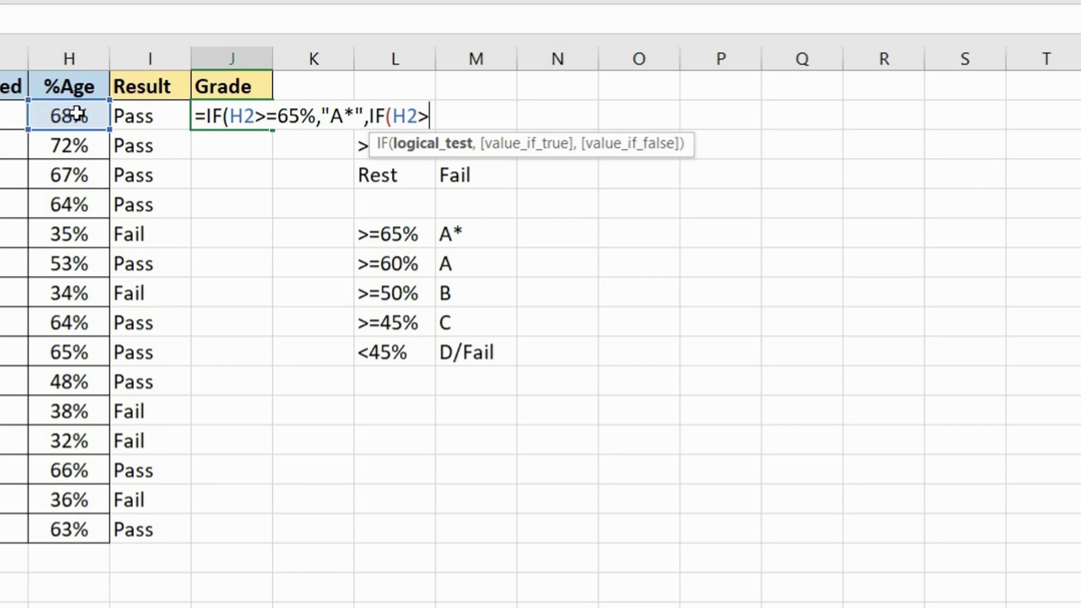
{"action": "type", "text": "=60%"}
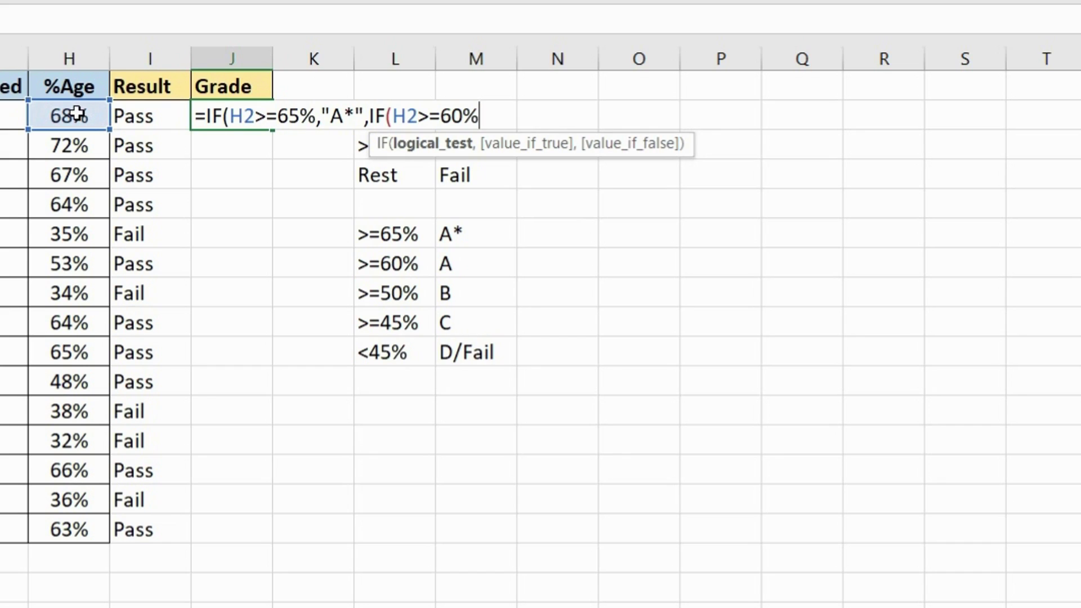
{"action": "type", "text": ",\"A"}
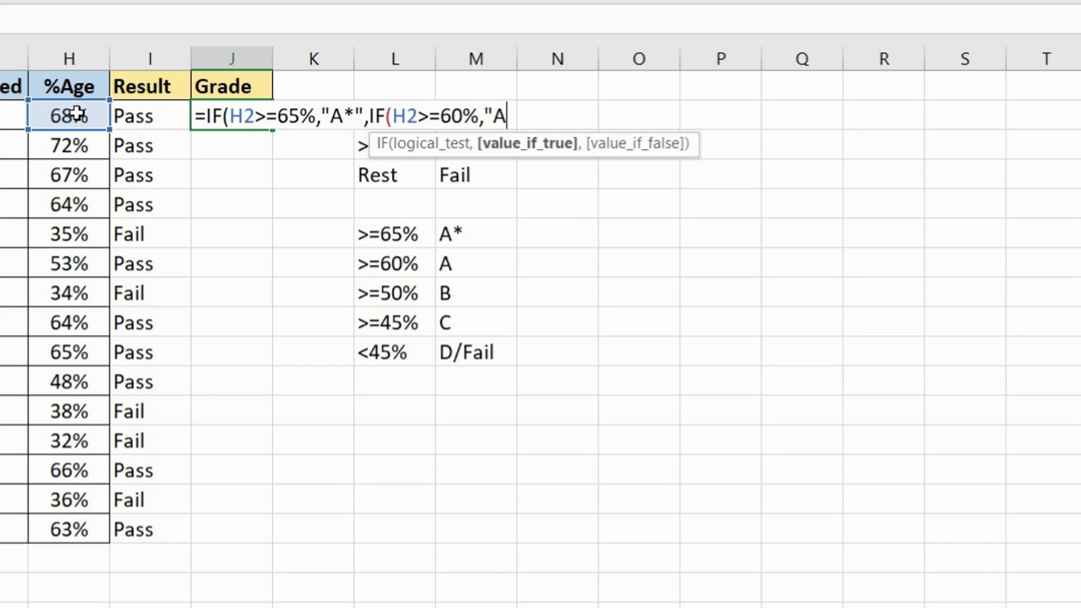
{"action": "type", "text": "\","}
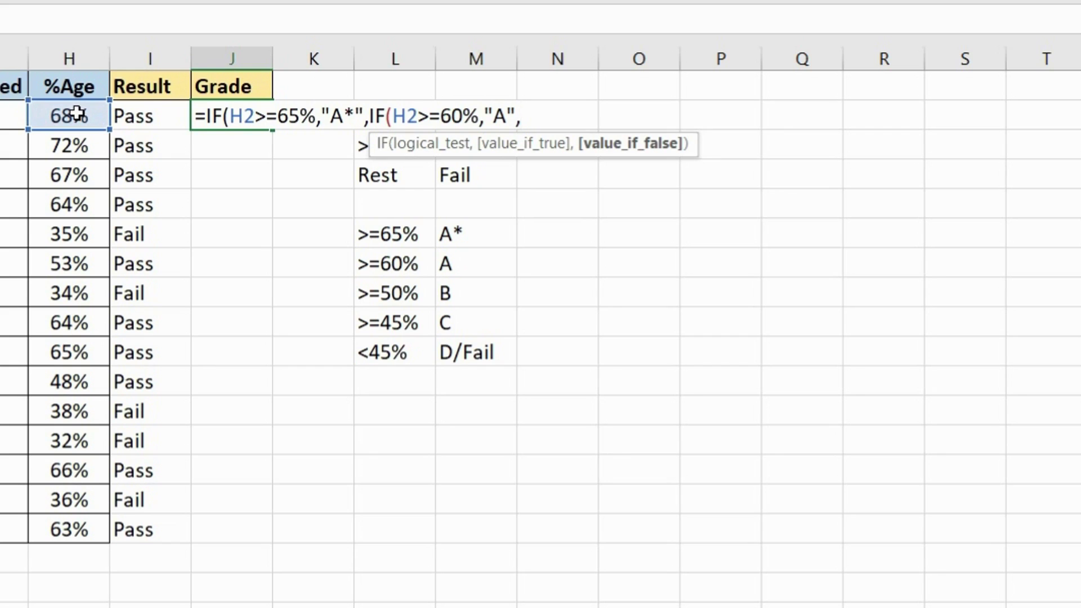
- Nest a third IF in J2's formula that returns "B" when H2>=50%
{"action": "type", "text": "i"}
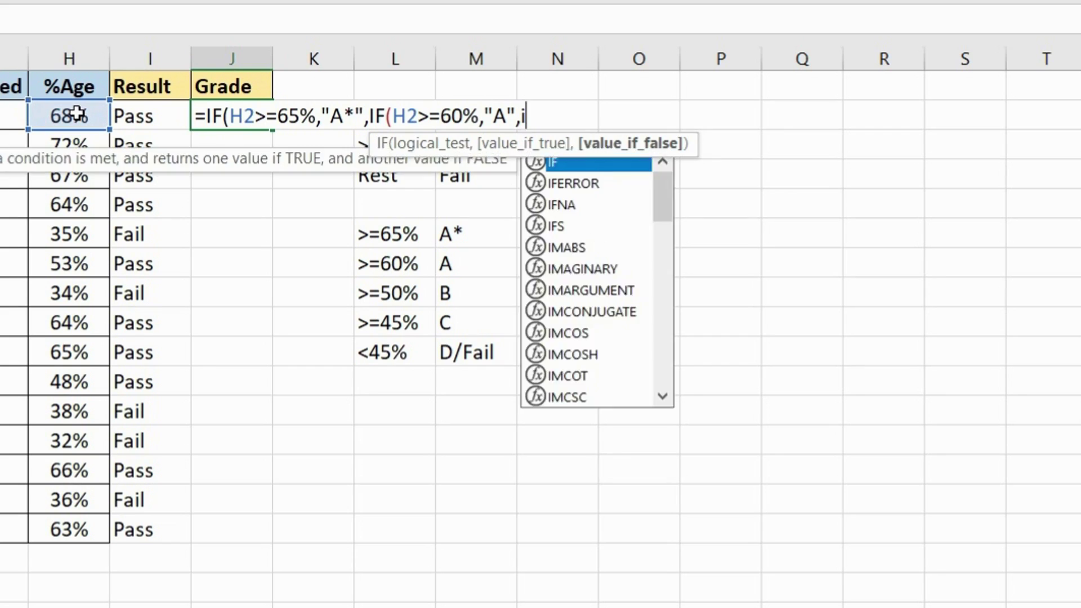
{"action": "key", "text": "Tab"}
{"action": "left_click", "coordinate": [76, 115]}
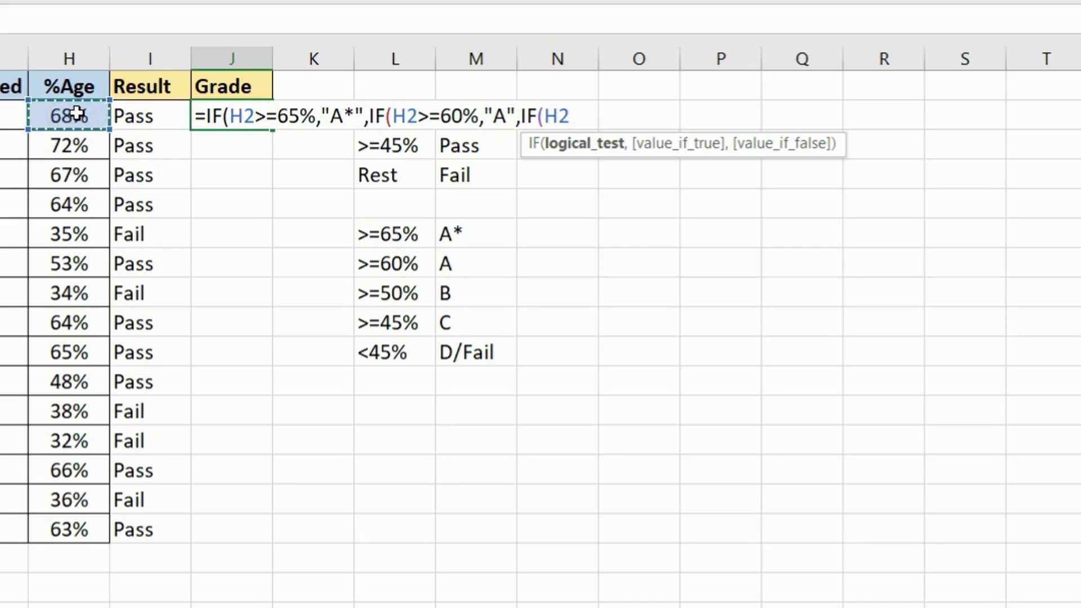
{"action": "type", "text": ">=50%,\"B\""}
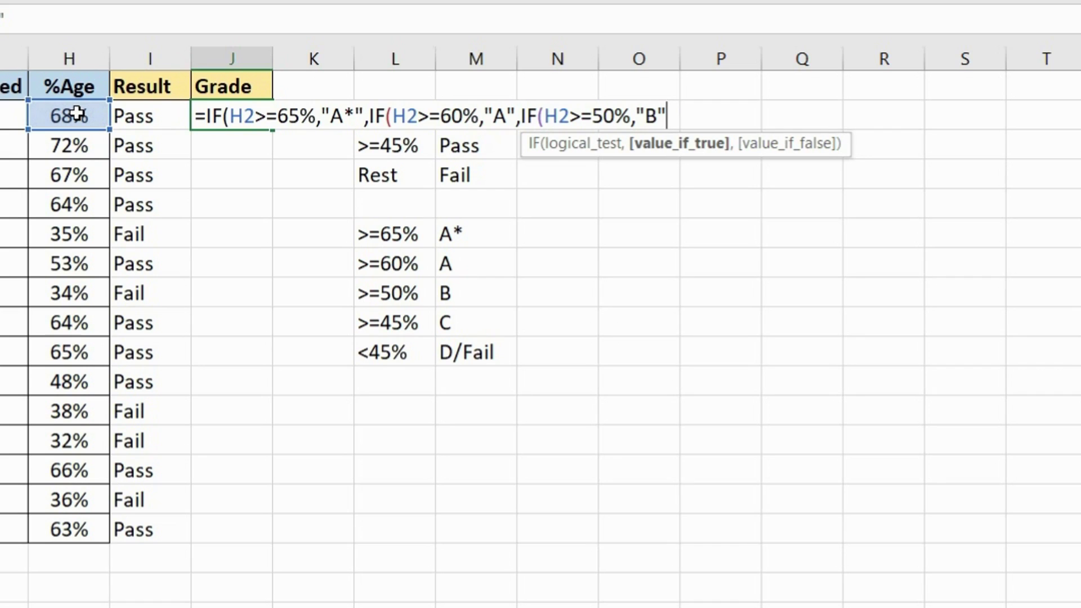
{"action": "type", "text": ","}
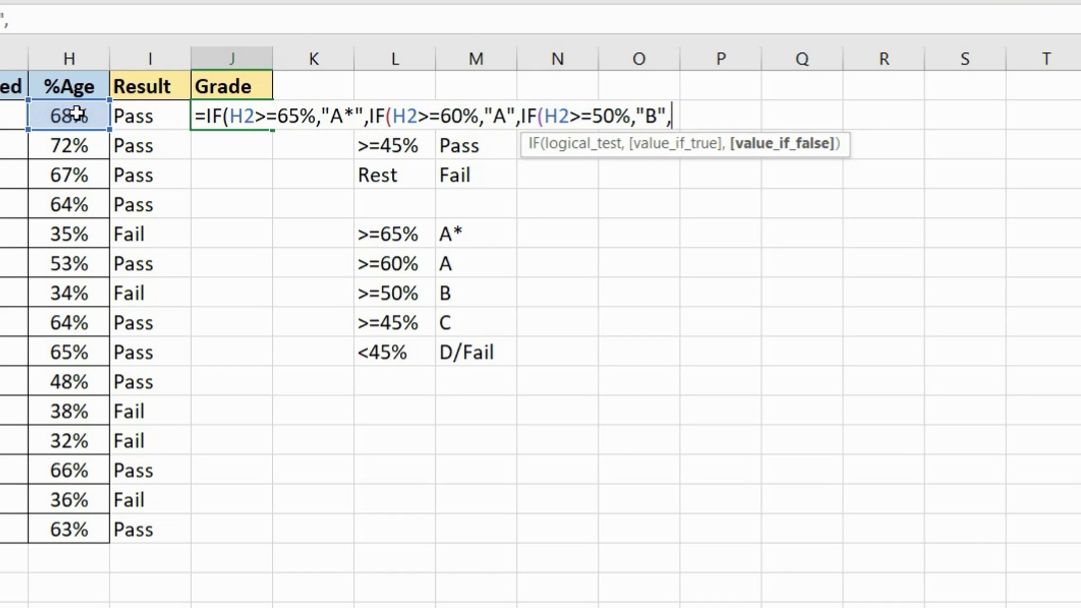
- Nest a fourth IF in J2 that returns "C" when H2>=45% and "D/Fail" otherwise, and complete the formula
{"action": "type", "text": "if"}
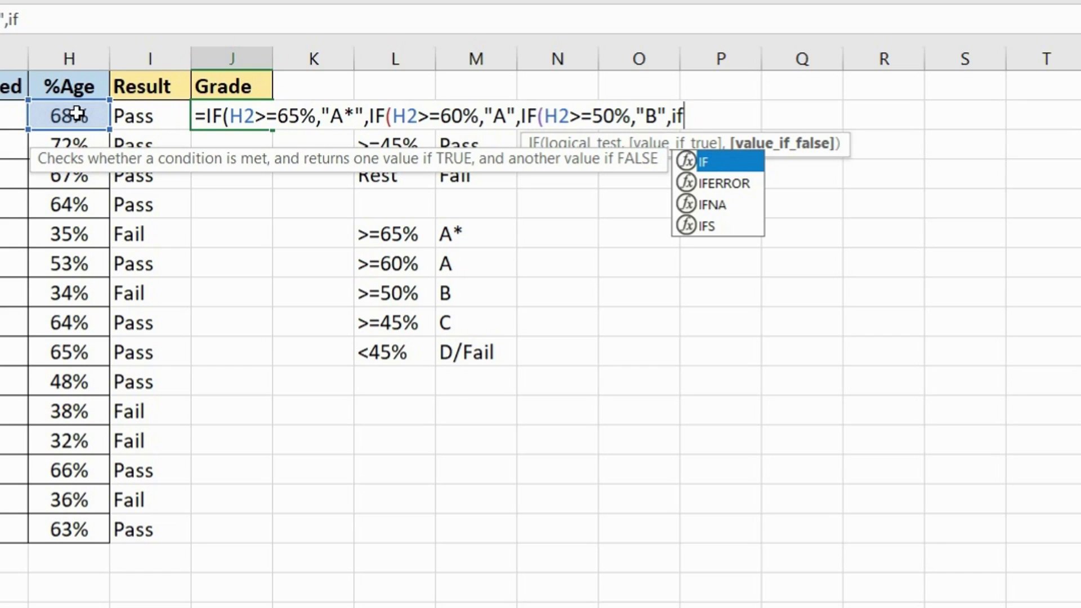
{"action": "key", "text": "Tab"}
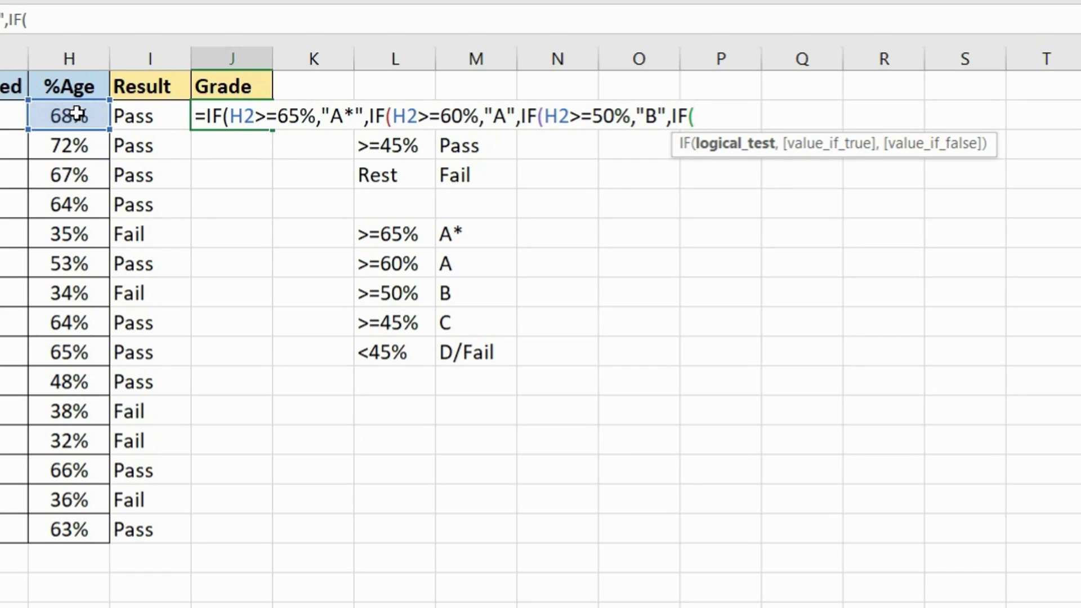
{"action": "left_click", "coordinate": [77, 114]}
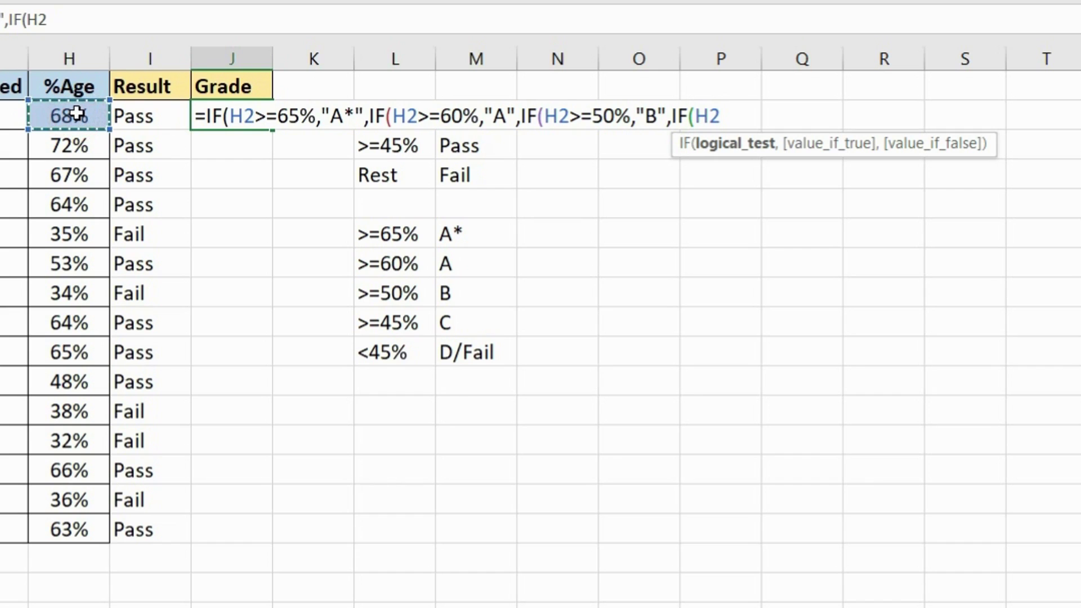
{"action": "type", "text": ">="}
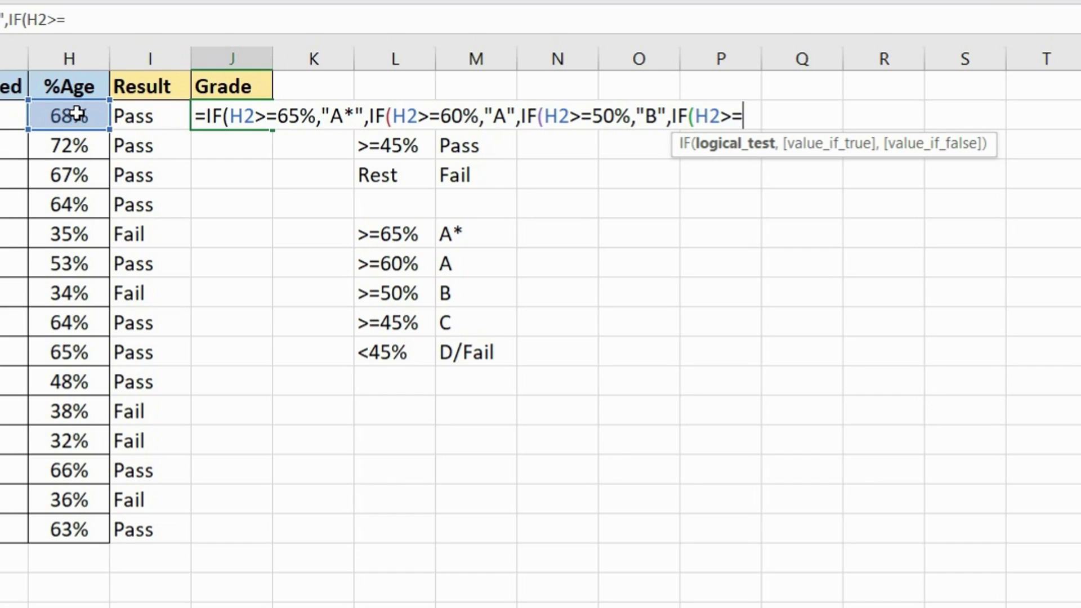
{"action": "type", "text": "45%"}
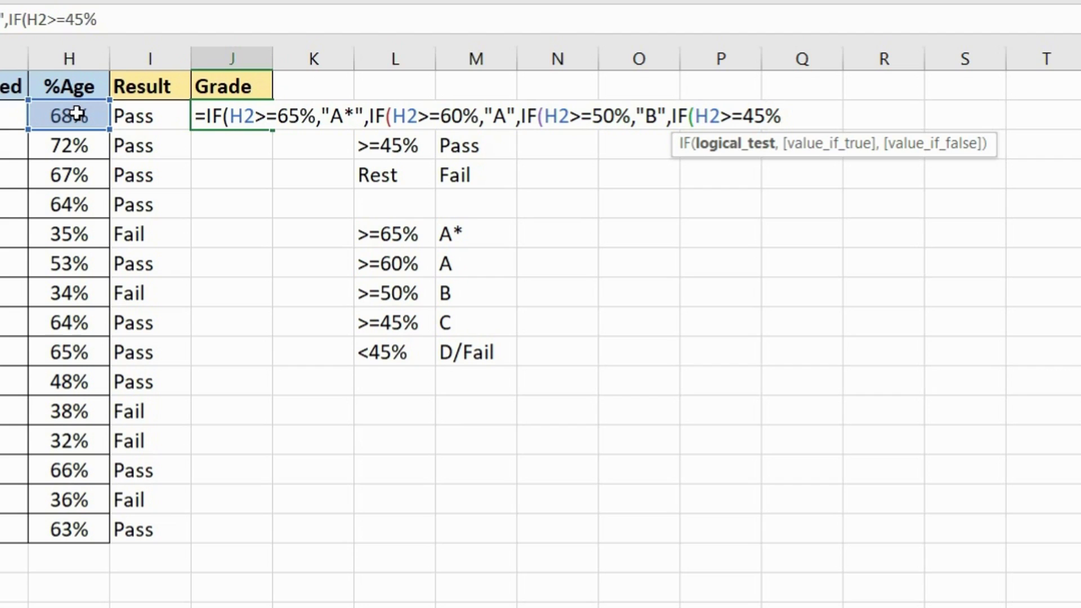
{"action": "type", "text": ",\"C\","}
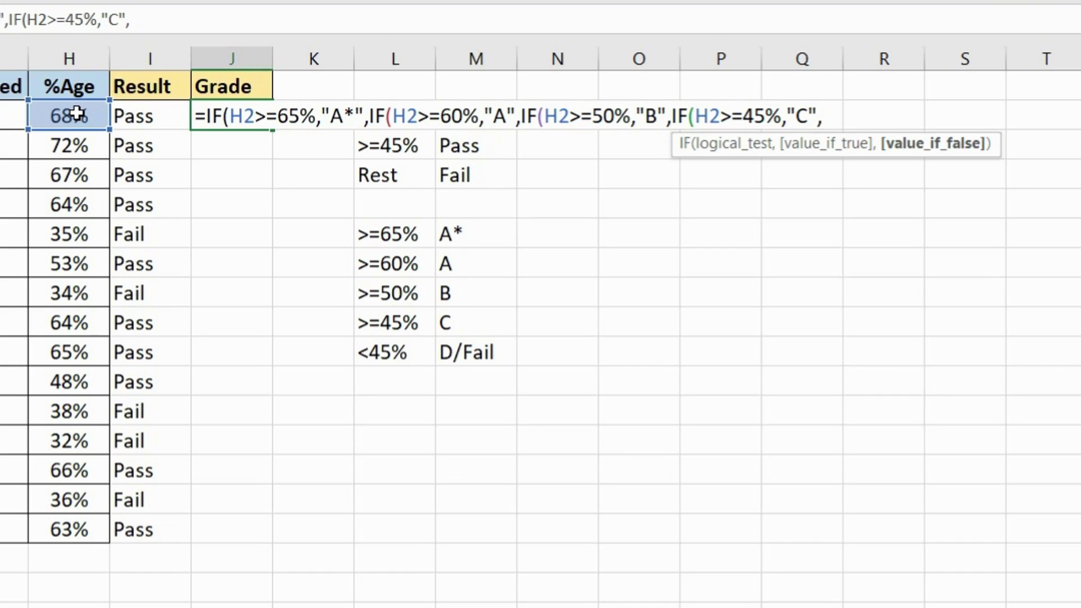
{"action": "type", "text": "\"D/Fail\""}
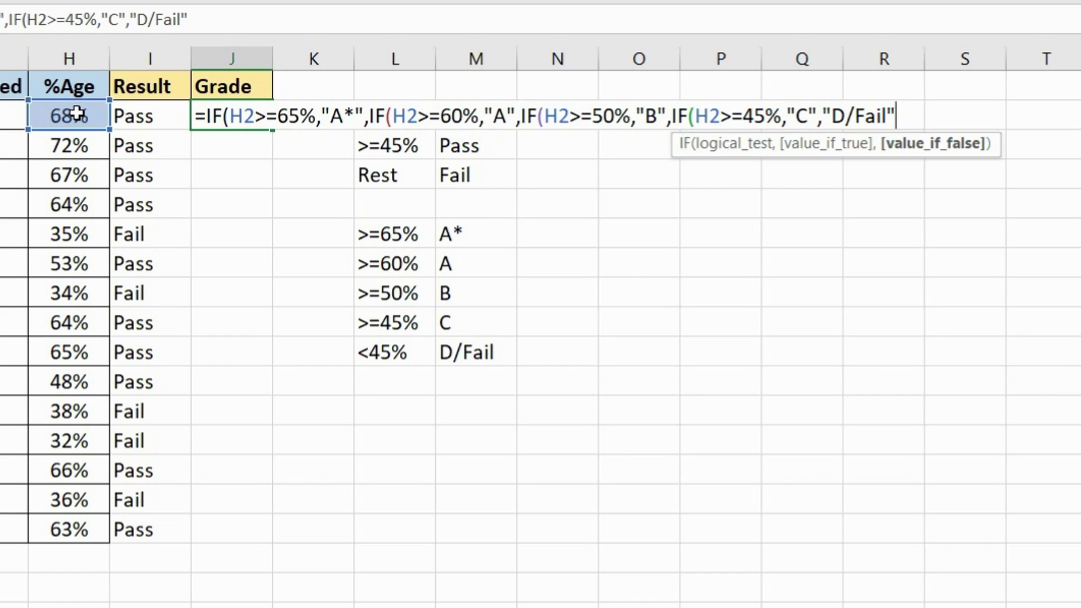
{"action": "type", "text": ")))"}
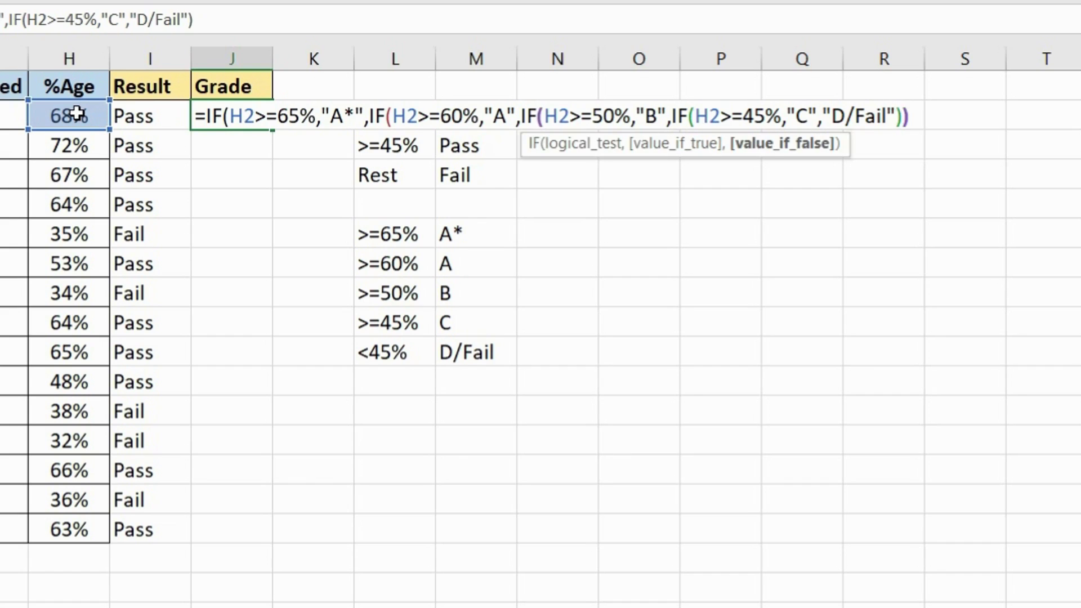
{"action": "type", "text": ")"}
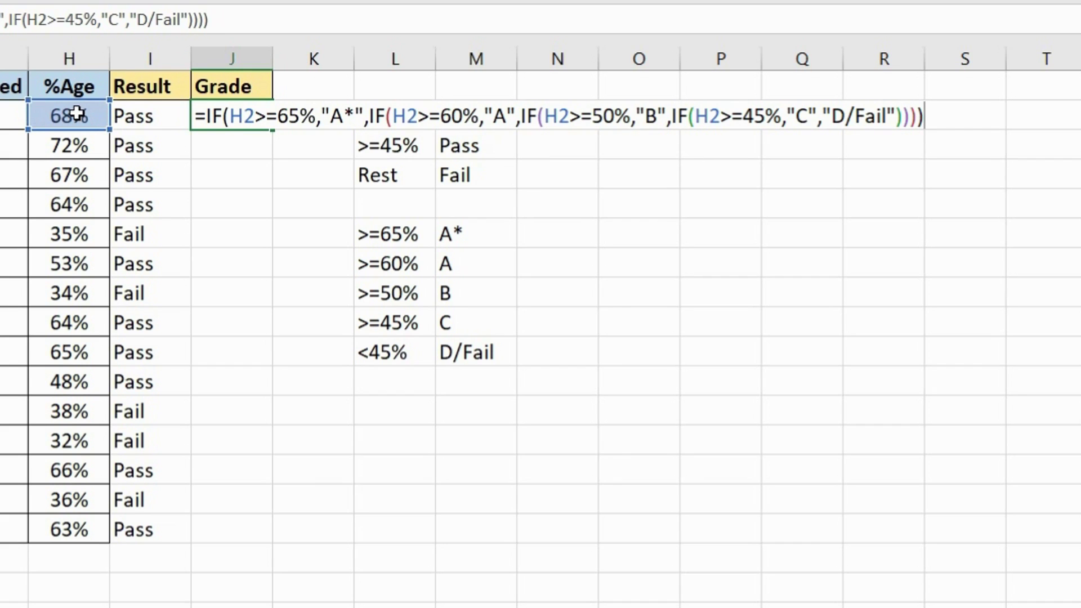
{"action": "key", "text": "Return"}
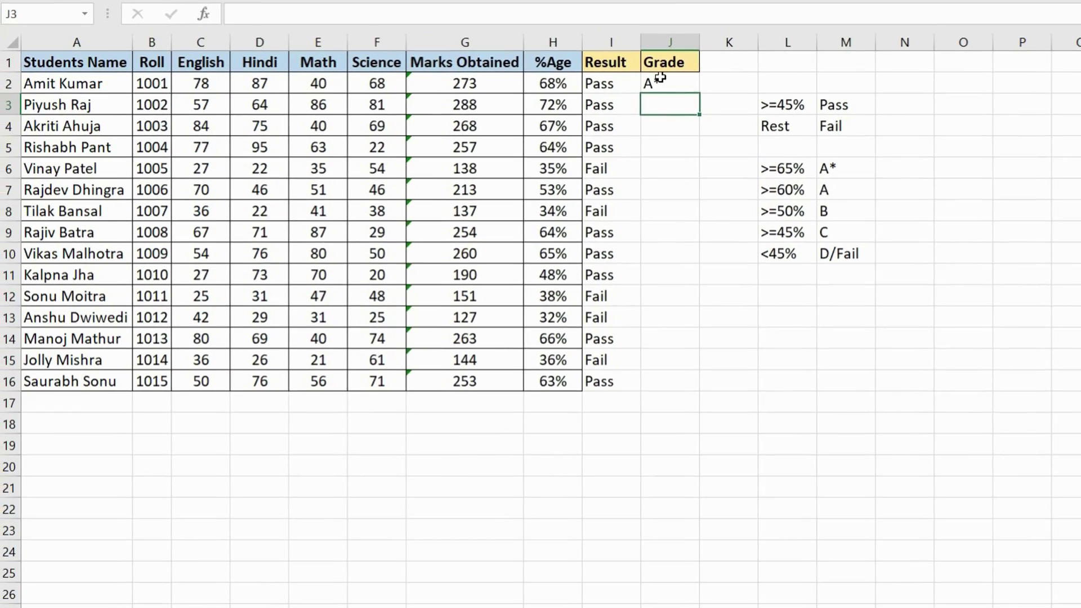
- Fill the nested IF formula from J2 down through J16
{"action": "left_click", "coordinate": [664, 78]}
{"action": "double_click", "coordinate": [698, 94]}
{"action": "left_click_drag", "start_coordinate": [668, 84], "coordinate": [675, 381]}
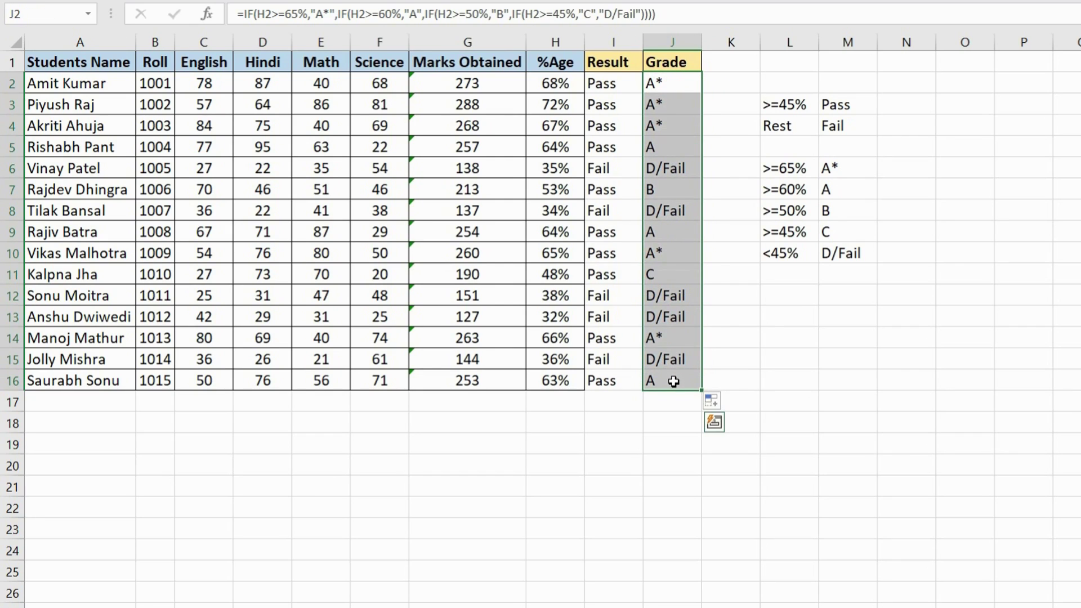
- Change the heading in J1 to Nested IF and autofit column J's width
{"action": "left_click", "coordinate": [671, 64]}
{"action": "type", "text": "Nested IF"}
{"action": "key", "text": "Return"}
{"action": "double_click", "coordinate": [703, 45]}
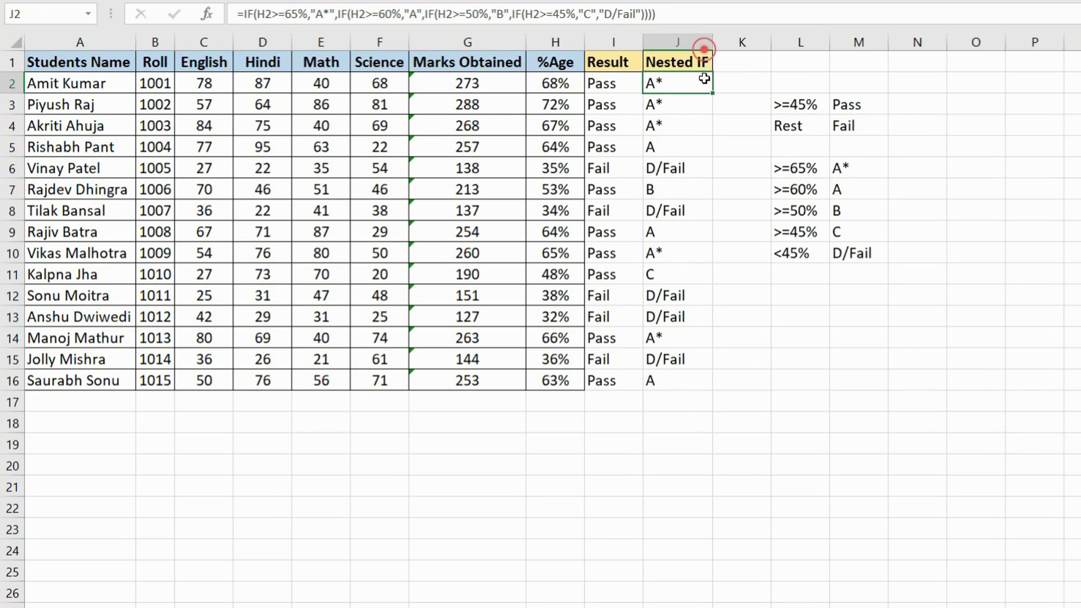
- Insert two blank columns before column L, shifting the grading criteria over to columns N and O
{"action": "left_click", "coordinate": [718, 189]}
{"action": "left_click", "coordinate": [793, 42]}
{"action": "left_click_drag", "start_coordinate": [838, 45], "coordinate": [854, 44]}
{"action": "key", "text": "ctrl+shift+plus"}
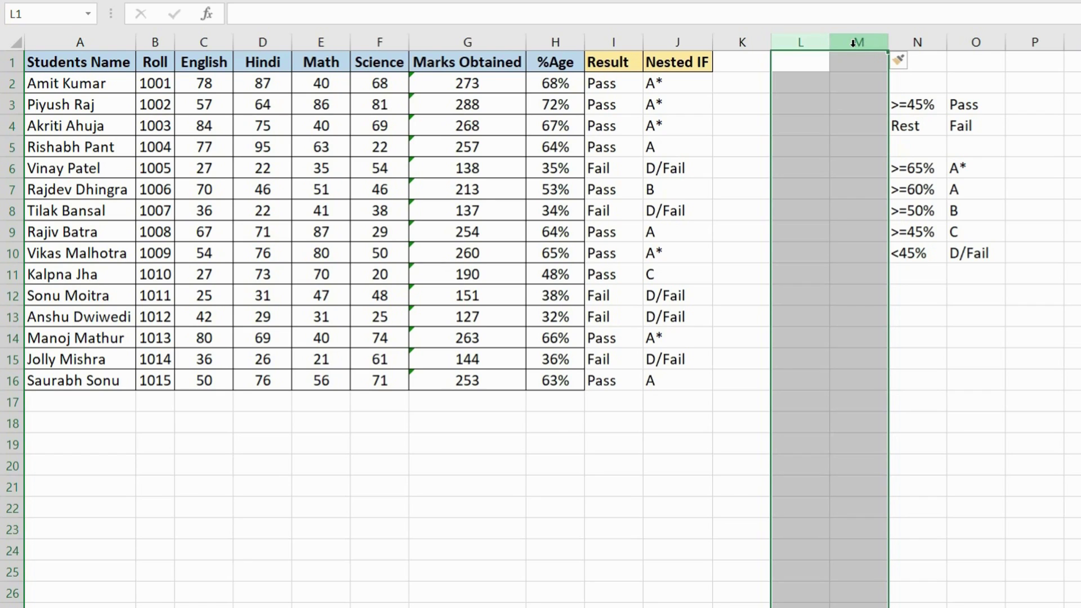
- Paste only the formatting of J1:J16 onto column K and head it Switch in K1
{"action": "left_click", "coordinate": [665, 56]}
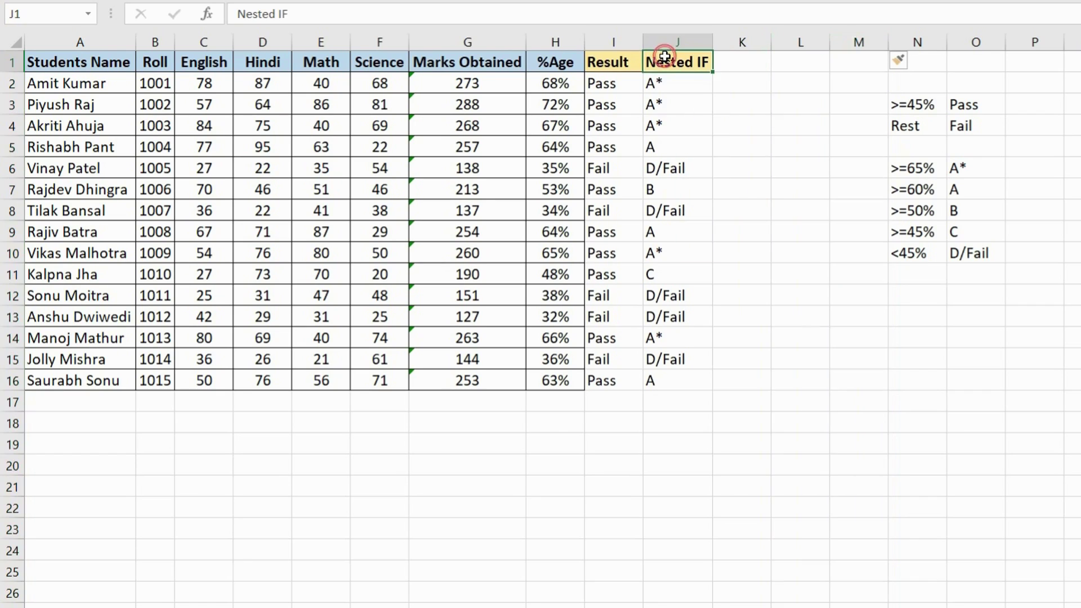
{"action": "key", "text": "ctrl+shift+Down"}
{"action": "key", "text": "ctrl+c"}
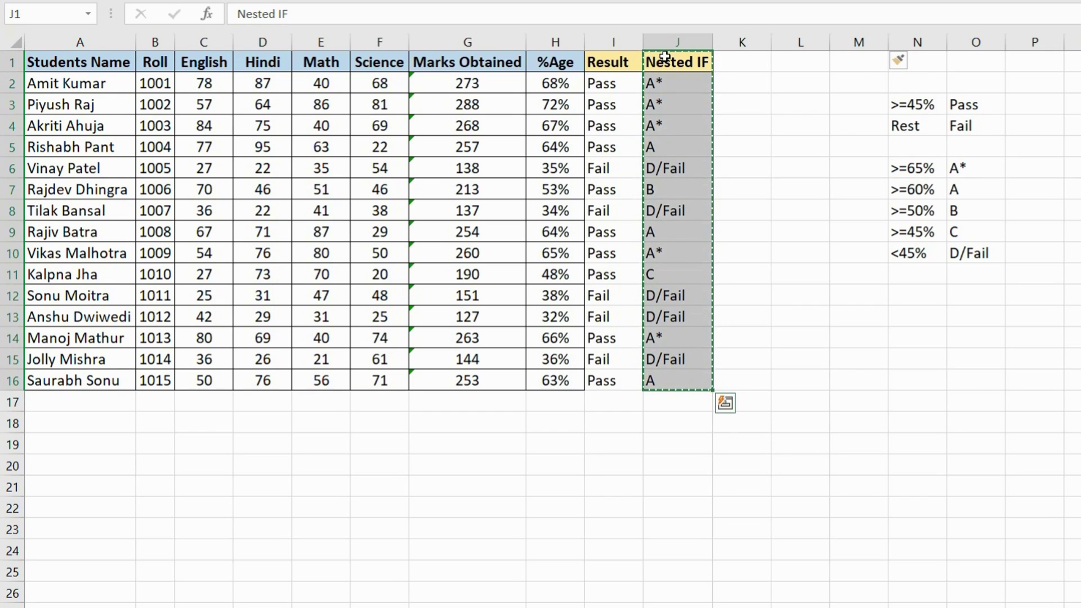
{"action": "right_click", "coordinate": [730, 63]}
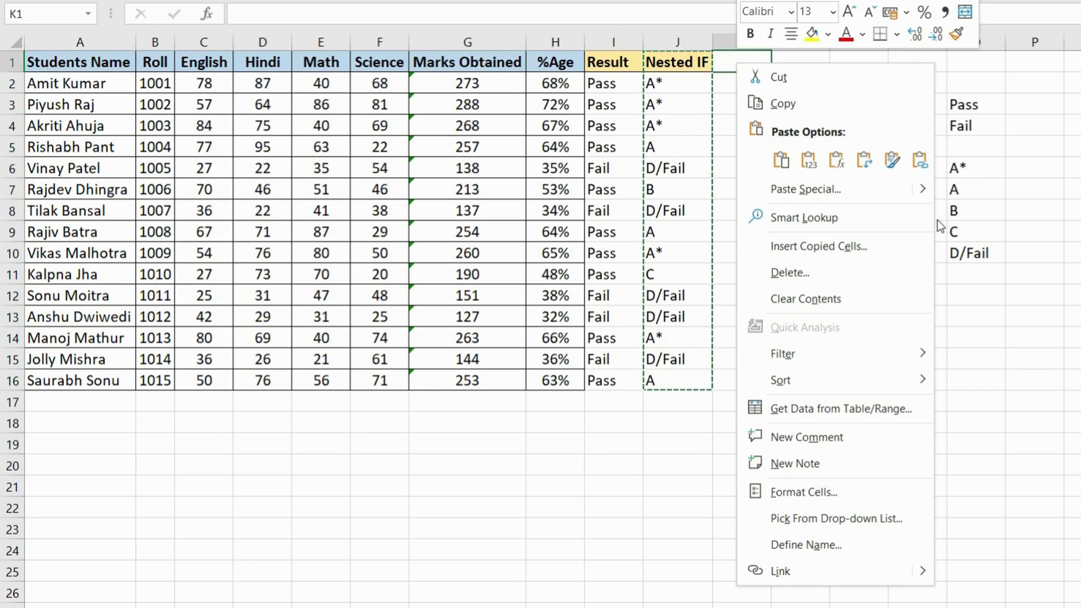
{"action": "left_click", "coordinate": [904, 168]}
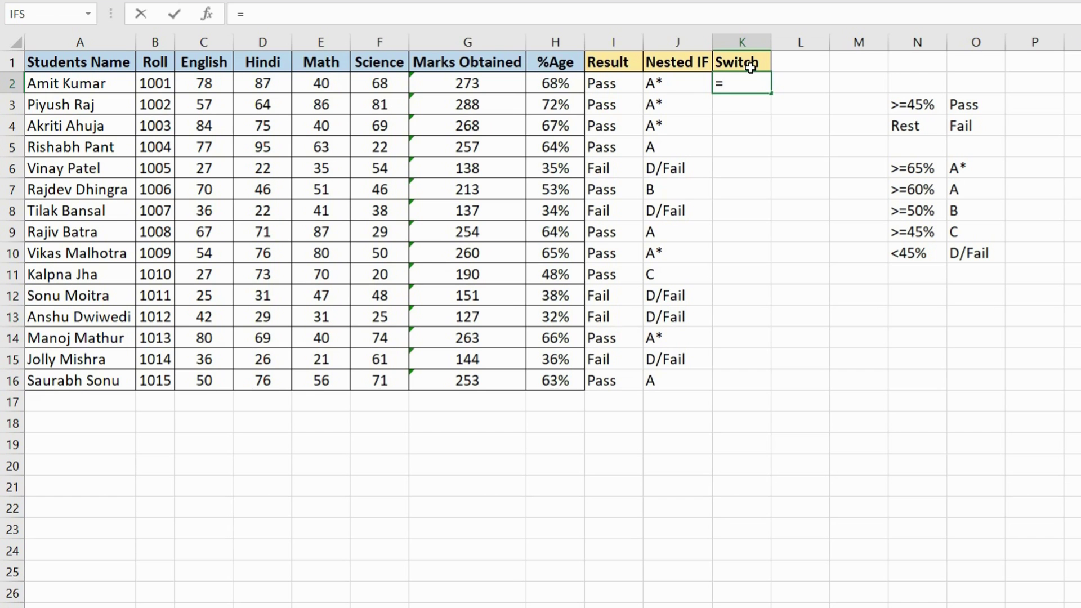
- Examine SWITCH's Expression and Value1 arguments in the Function Arguments dialog from K2, and cancel the formula
{"action": "type", "text": "sw"}
{"action": "key", "text": "Tab"}
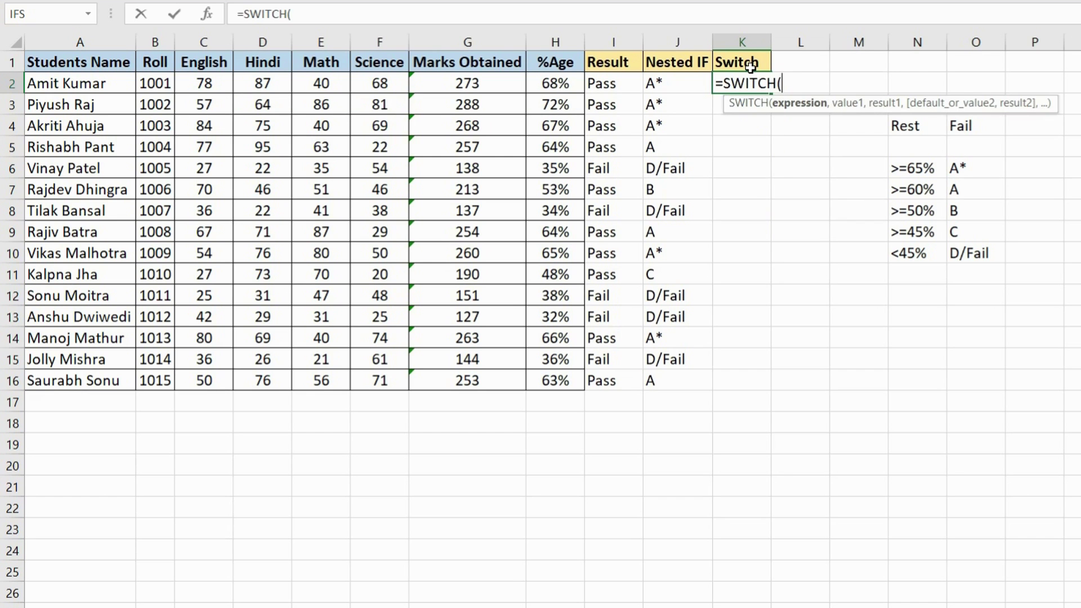
{"action": "key", "text": "ctrl+a"}
{"action": "left_click", "coordinate": [404, 237]}
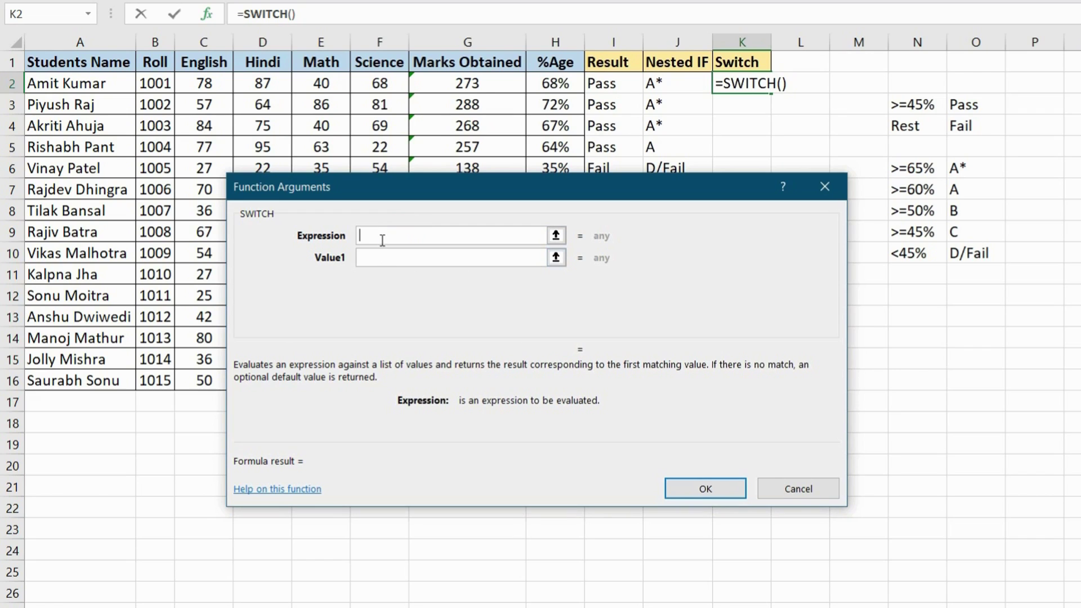
{"action": "left_click", "coordinate": [382, 239]}
{"action": "left_click", "coordinate": [382, 239]}
{"action": "left_click", "coordinate": [378, 259]}
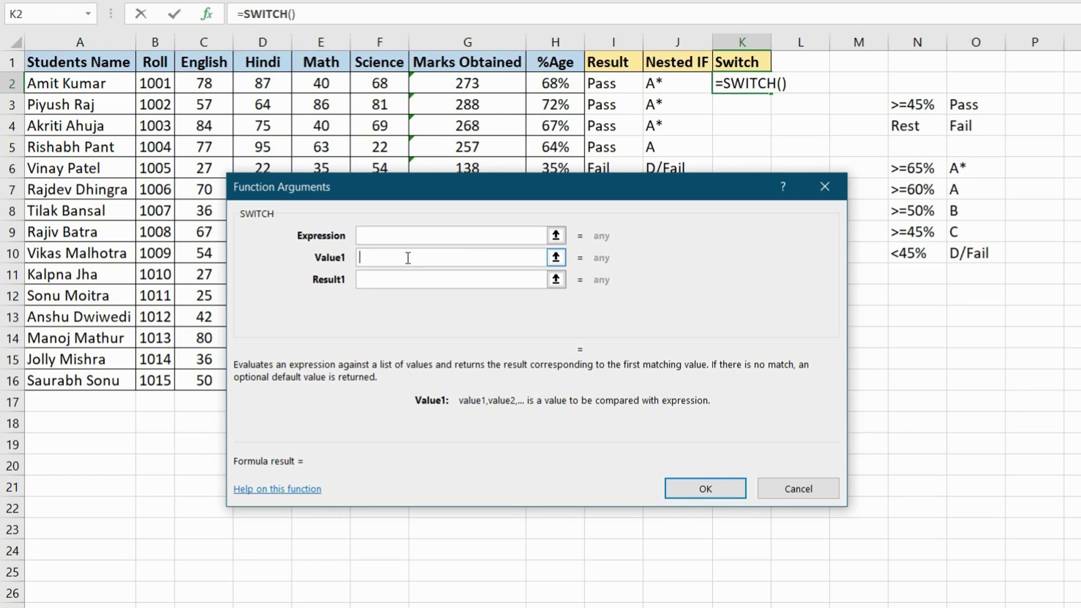
{"action": "key", "text": "Escape"}
- Begin a SWITCH formula in K3 that evaluates K2 and returns "Sun" for the value 1
{"action": "left_click", "coordinate": [749, 109]}
{"action": "type", "text": "=sw"}
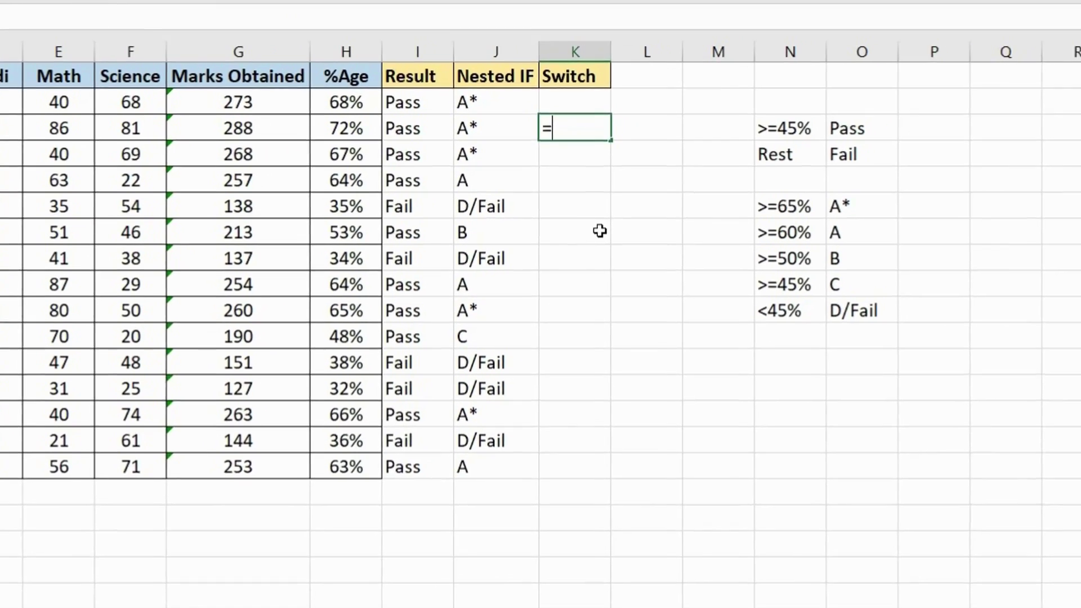
{"action": "key", "text": "Tab"}
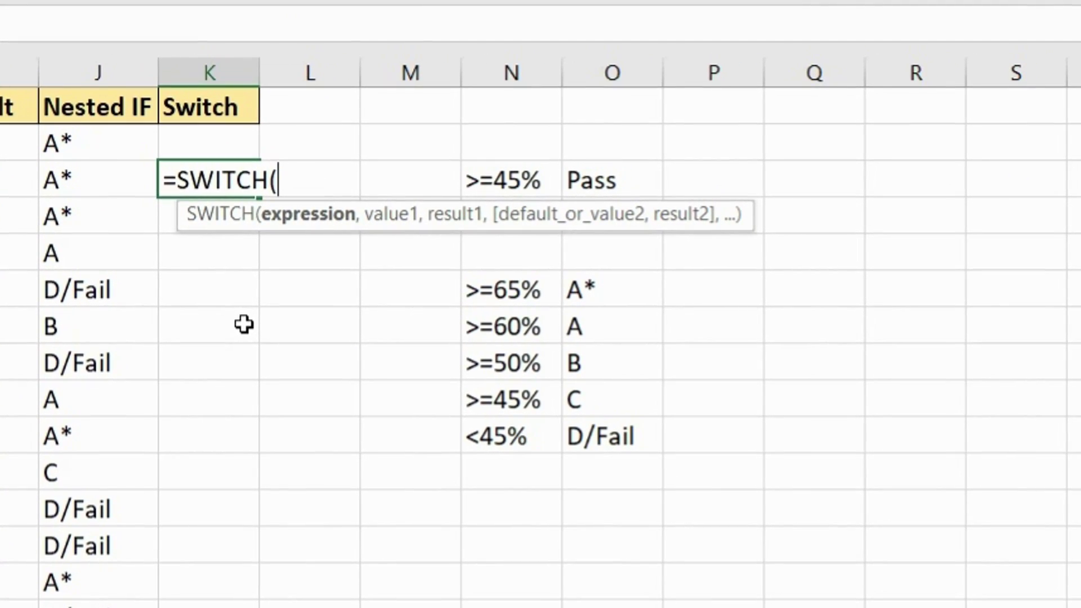
{"action": "left_click", "coordinate": [181, 122]}
{"action": "left_click", "coordinate": [199, 136]}
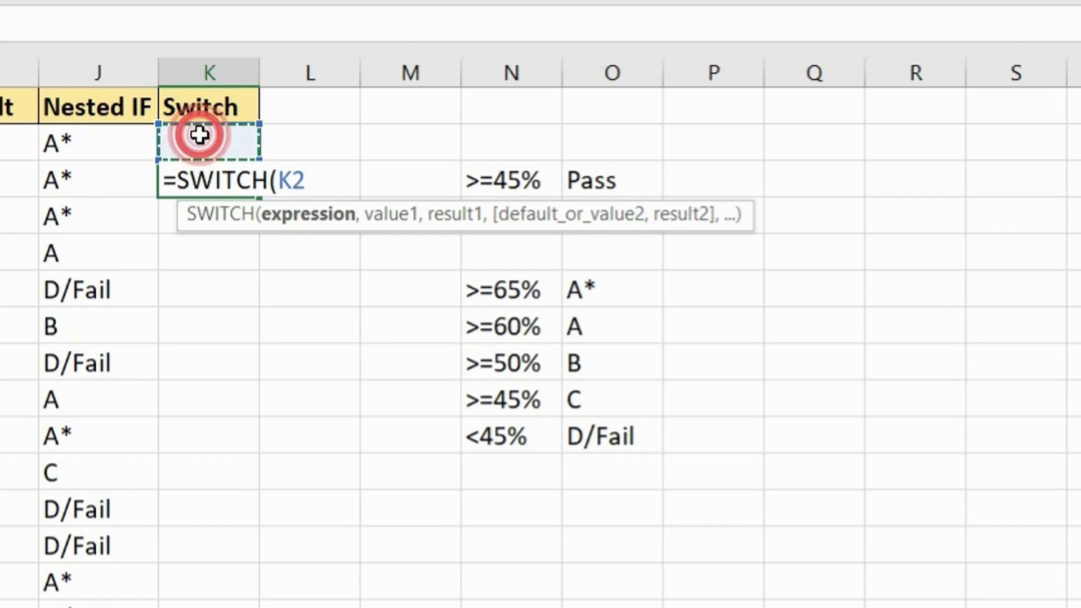
{"action": "type", "text": ","}
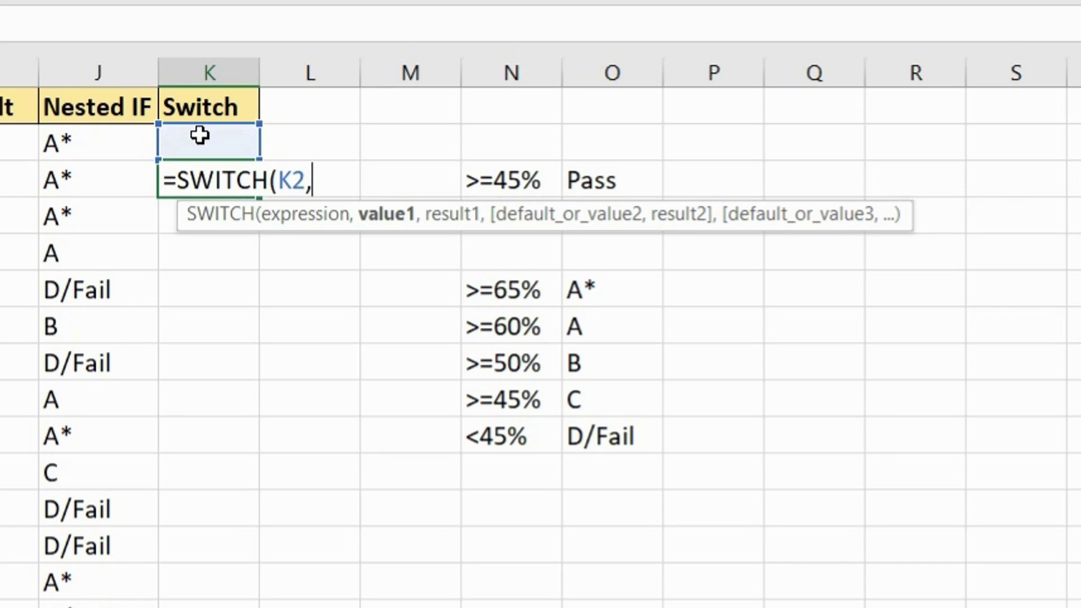
{"action": "type", "text": "1"}
{"action": "type", "text": ","}
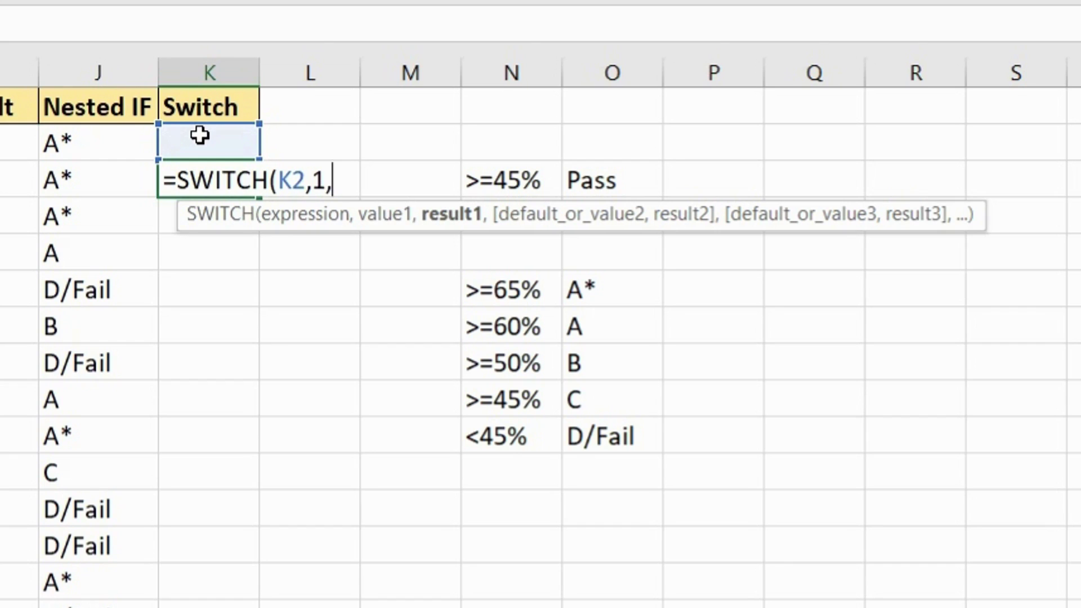
{"action": "type", "text": "\"Sun"}
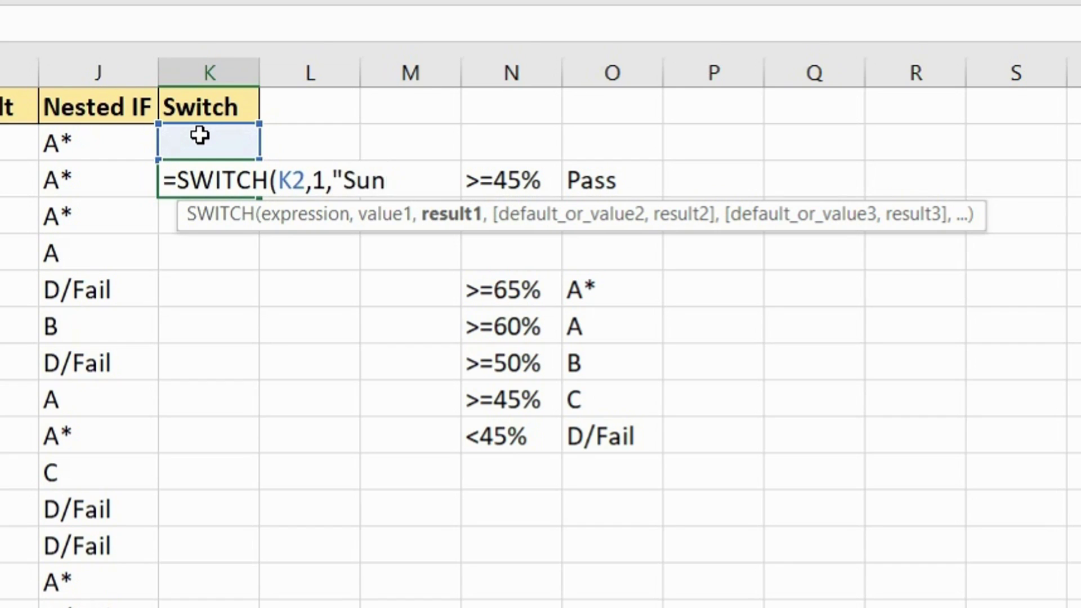
{"action": "type", "text": "\","}
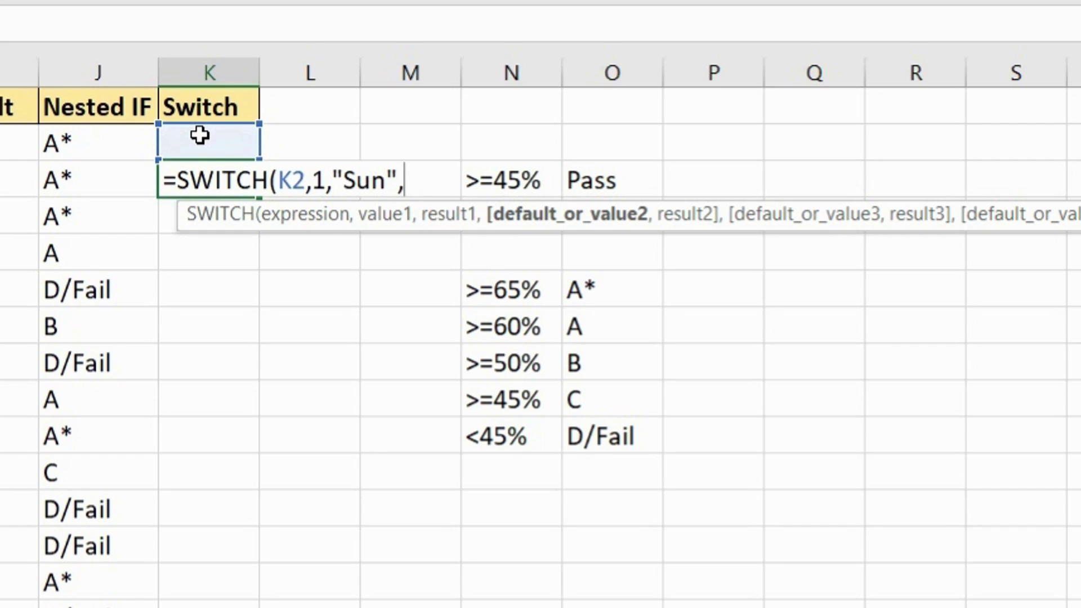
- Extend K3's SWITCH with 2 "Mon", 3 "Tue", 4 "Wed", 5 "Thu", 6 "Fri" and 7 "Sat", and close its parenthesis
{"action": "type", "text": "2"}
{"action": "type", "text": ",\"Mon"}
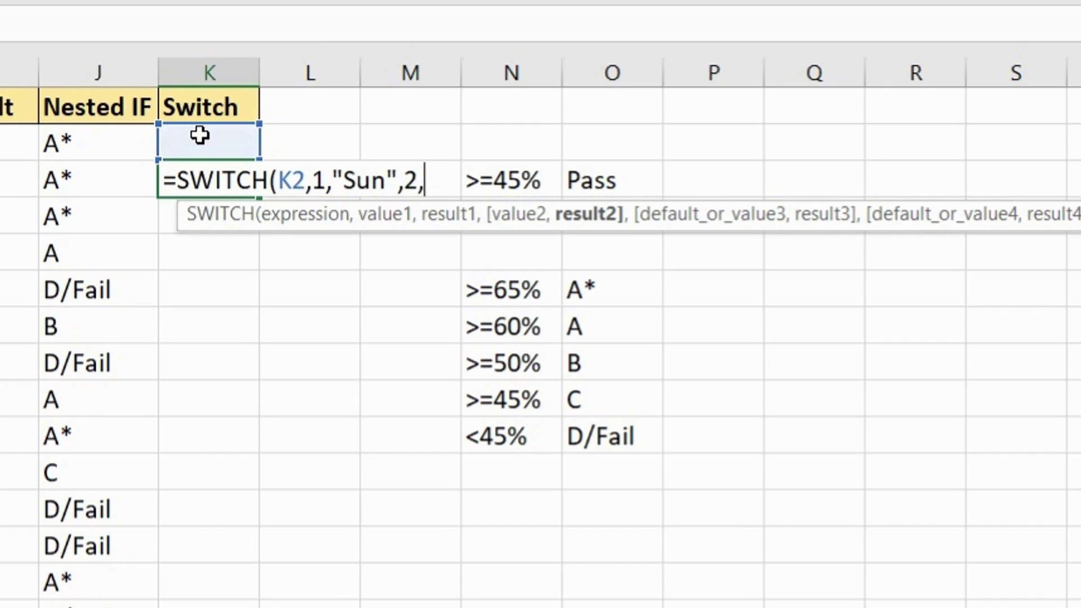
{"action": "type", "text": "\",3,\""}
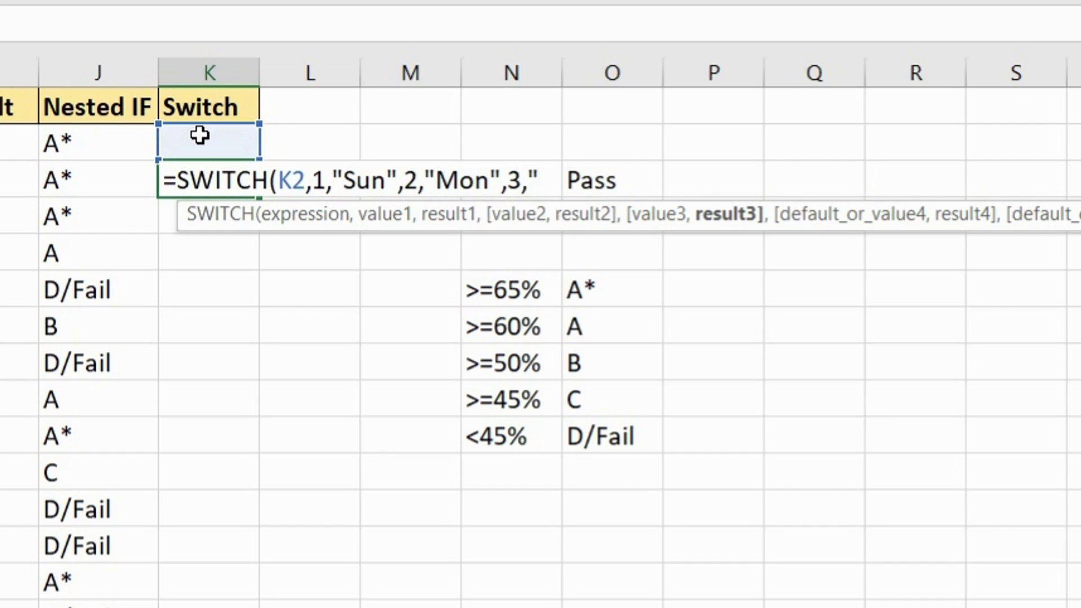
{"action": "type", "text": "Tue"}
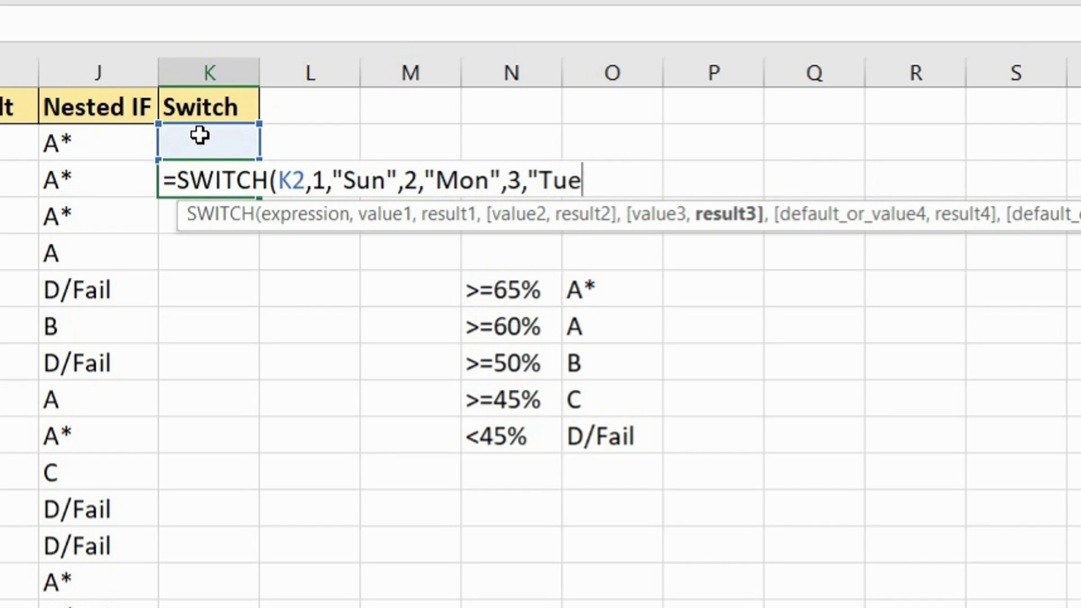
{"action": "type", "text": "\",4,\"Wed\",5"}
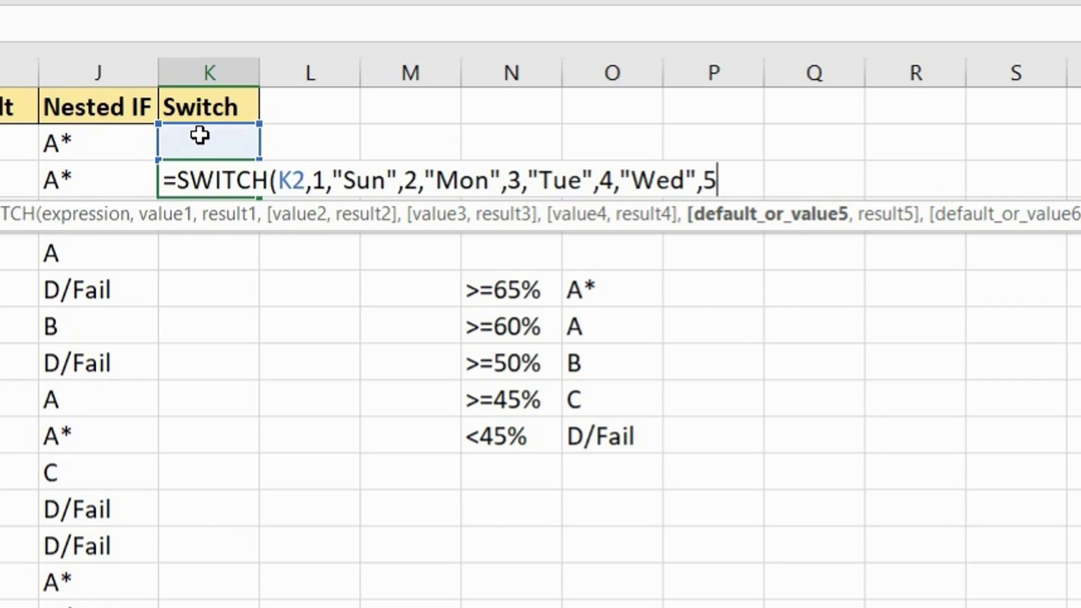
{"action": "type", "text": ",\"Thu"}
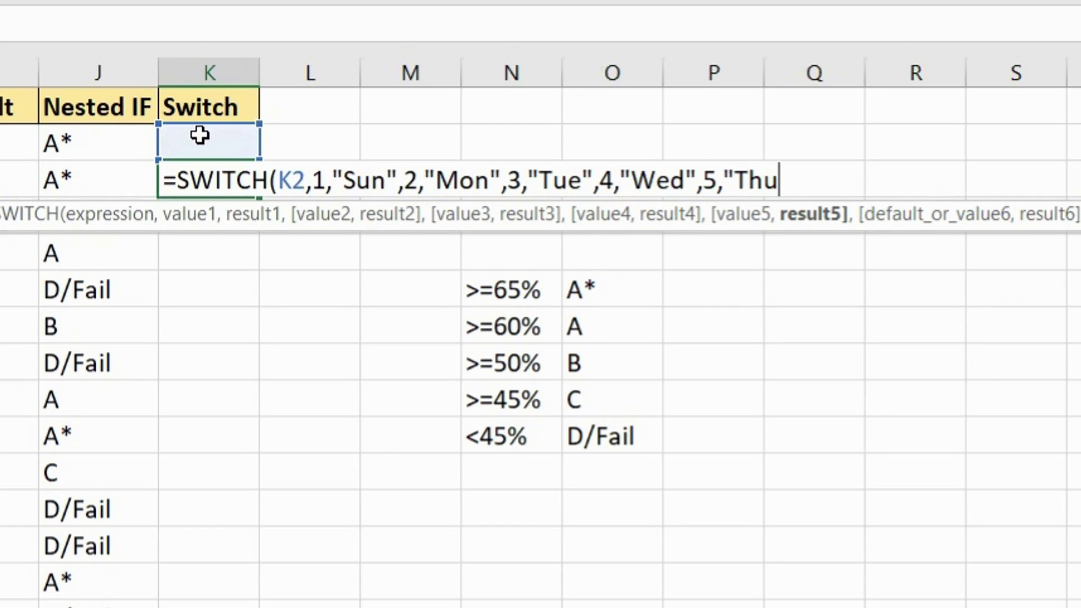
{"action": "type", "text": "\",6,"}
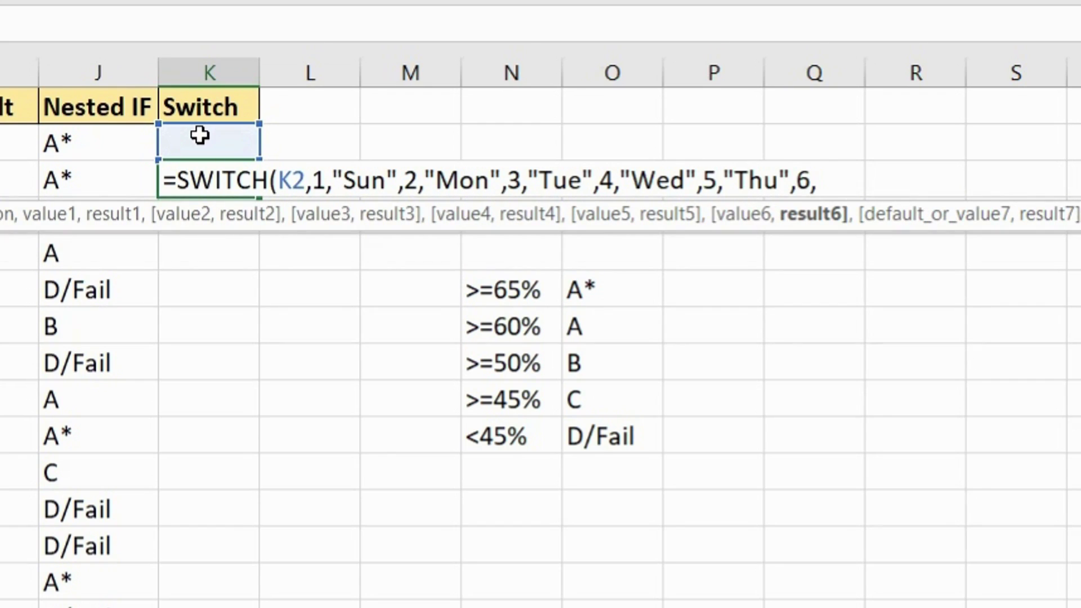
{"action": "type", "text": "\"Fri\","}
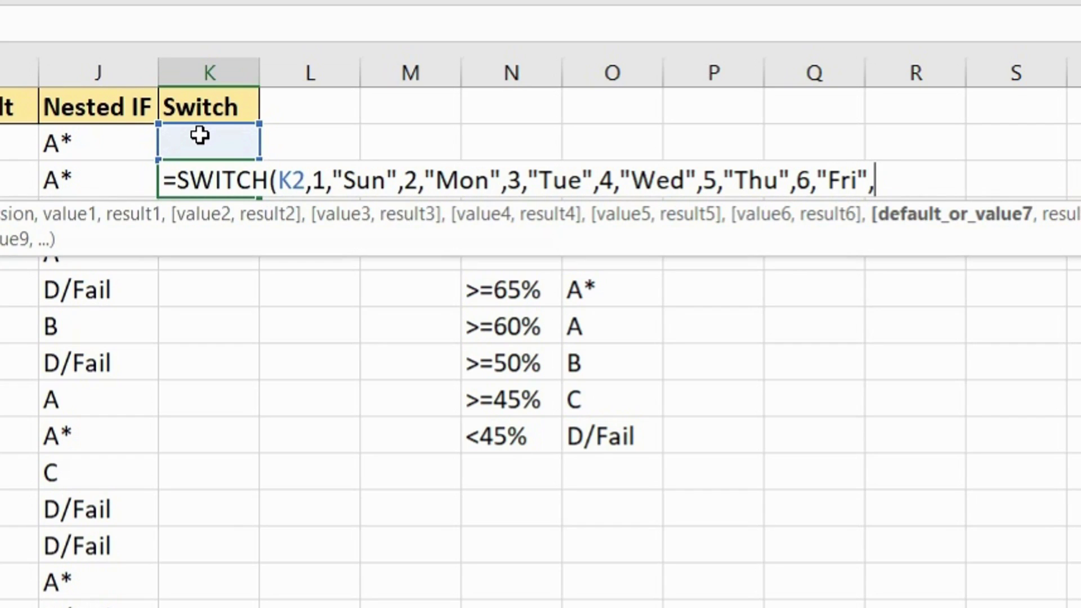
{"action": "type", "text": "7,\"Sat\")"}
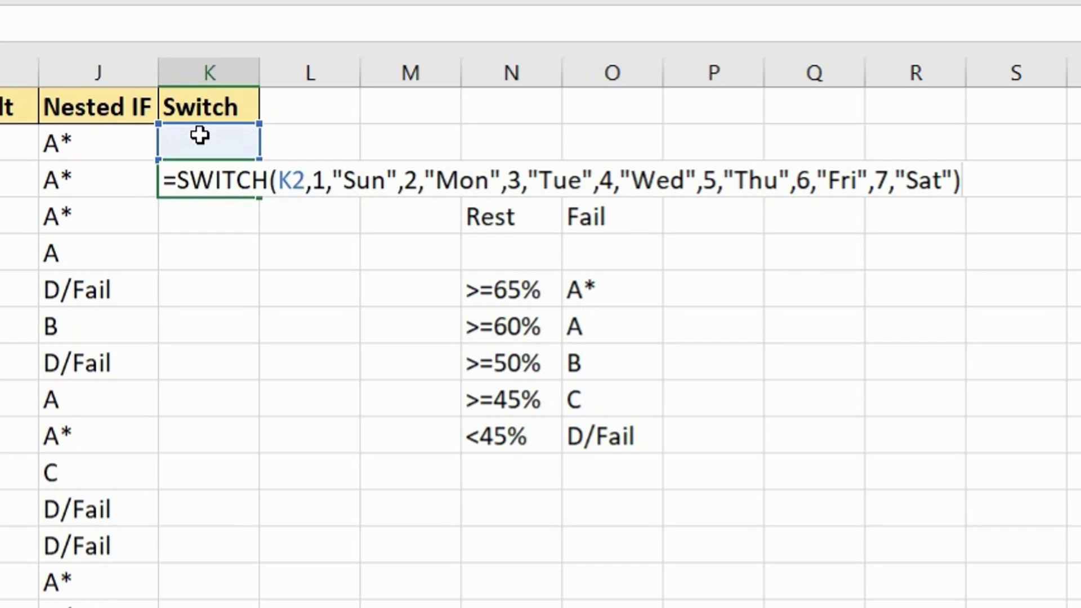
- Commit the weekday SWITCH formula in K3 and enter 1 in K2 as its test value
{"action": "key", "text": "ctrl+Return"}
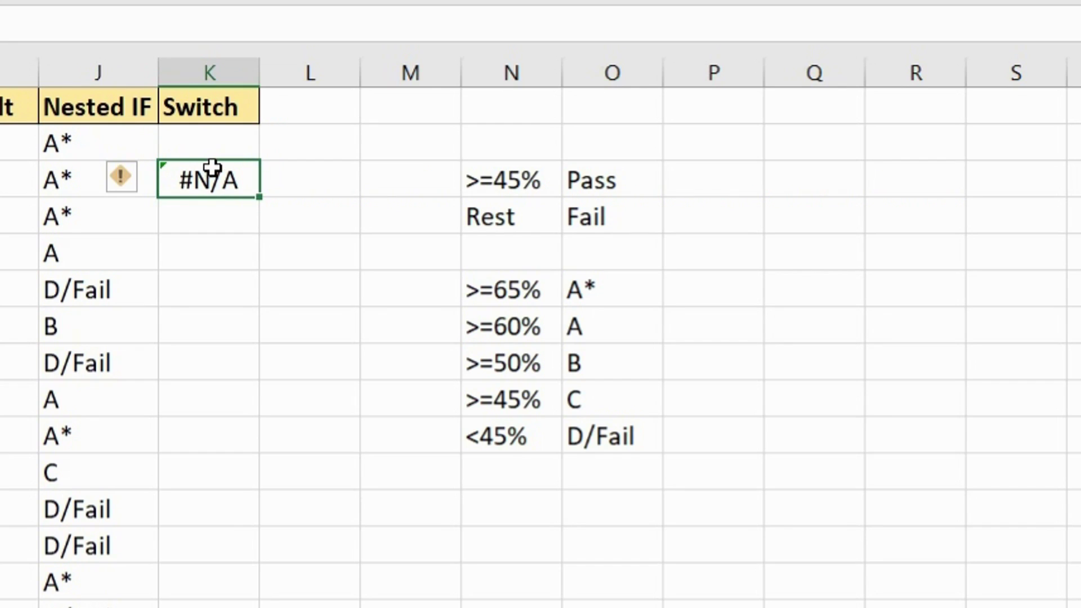
{"action": "left_click", "coordinate": [247, 143]}
{"action": "type", "text": "1"}
{"action": "key", "text": "Return"}
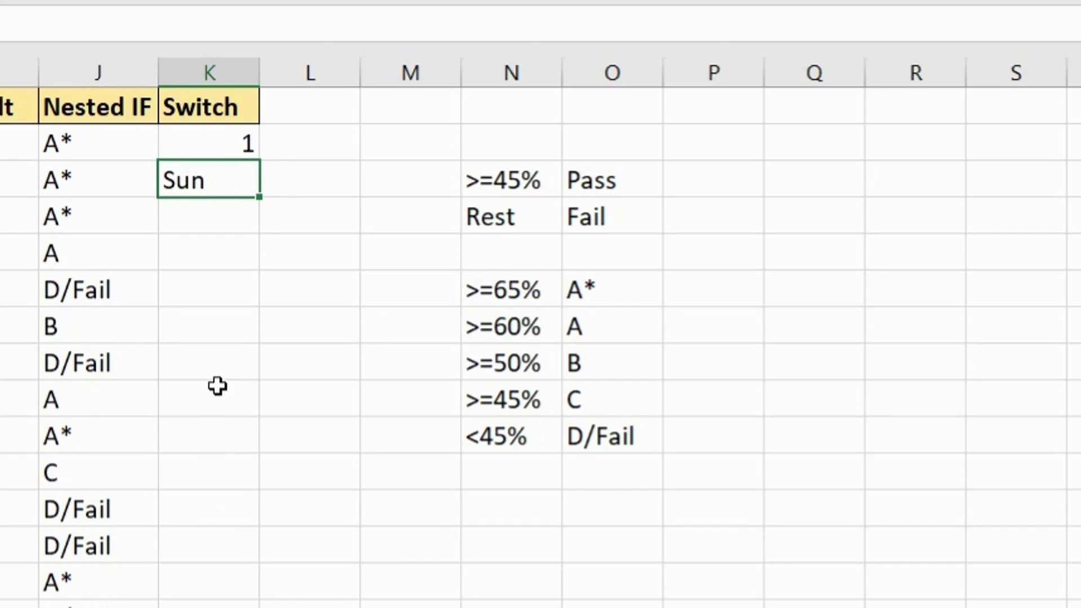
- Test K3's weekday SWITCH by entering 5 and then 3 in K2
{"action": "left_click", "coordinate": [224, 142]}
{"action": "type", "text": "5"}
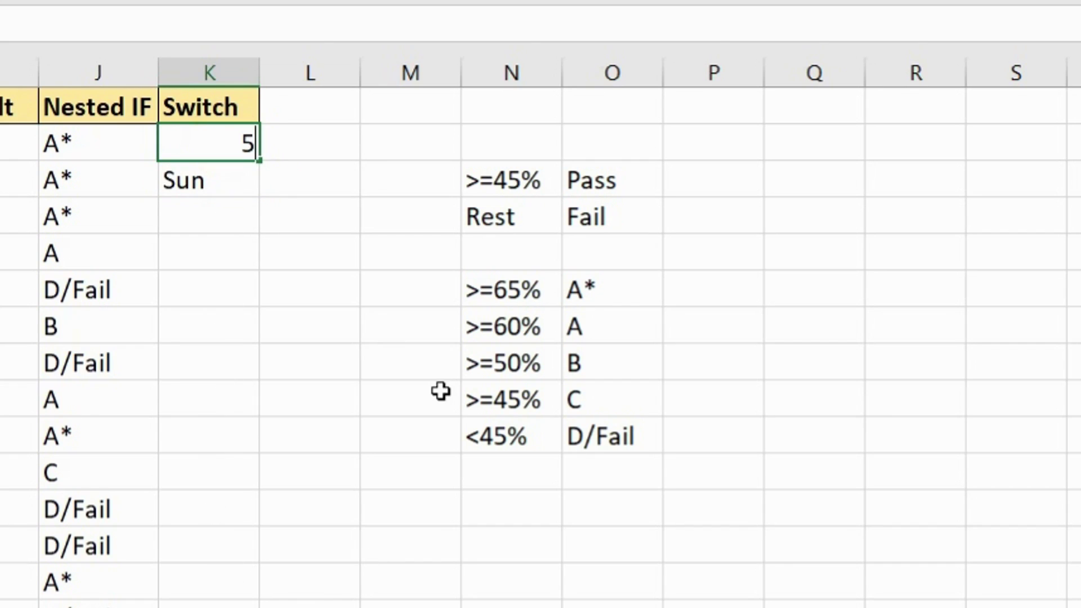
{"action": "key", "text": "Return"}
{"action": "left_click", "coordinate": [218, 144]}
{"action": "type", "text": "3"}
{"action": "key", "text": "Return"}
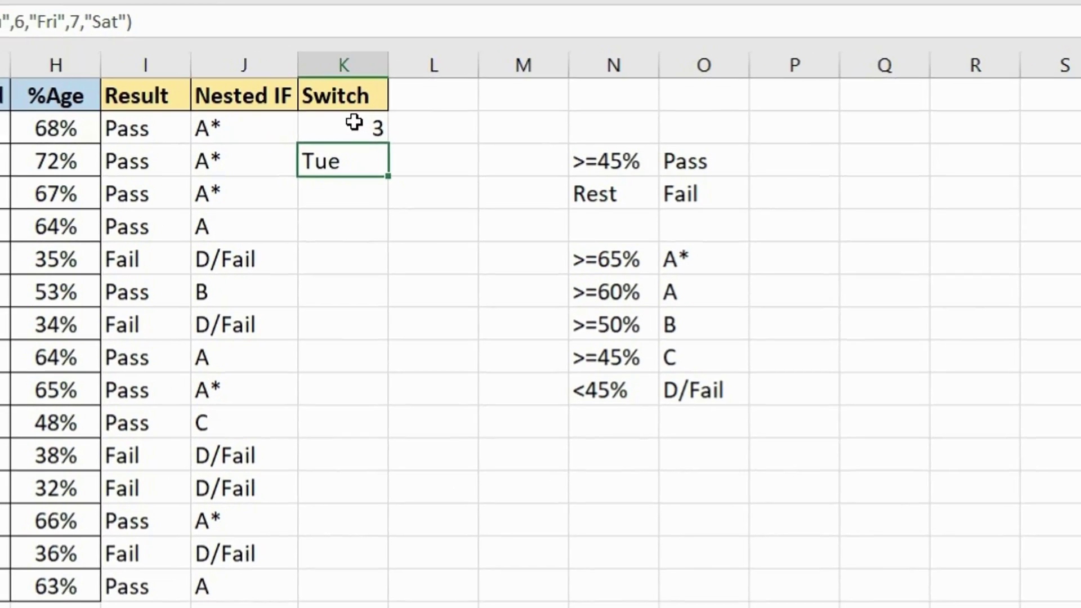
- Clear the weekday example from K2:K3 and make K2 the active cell
{"action": "left_click_drag", "start_coordinate": [353, 121], "coordinate": [360, 161]}
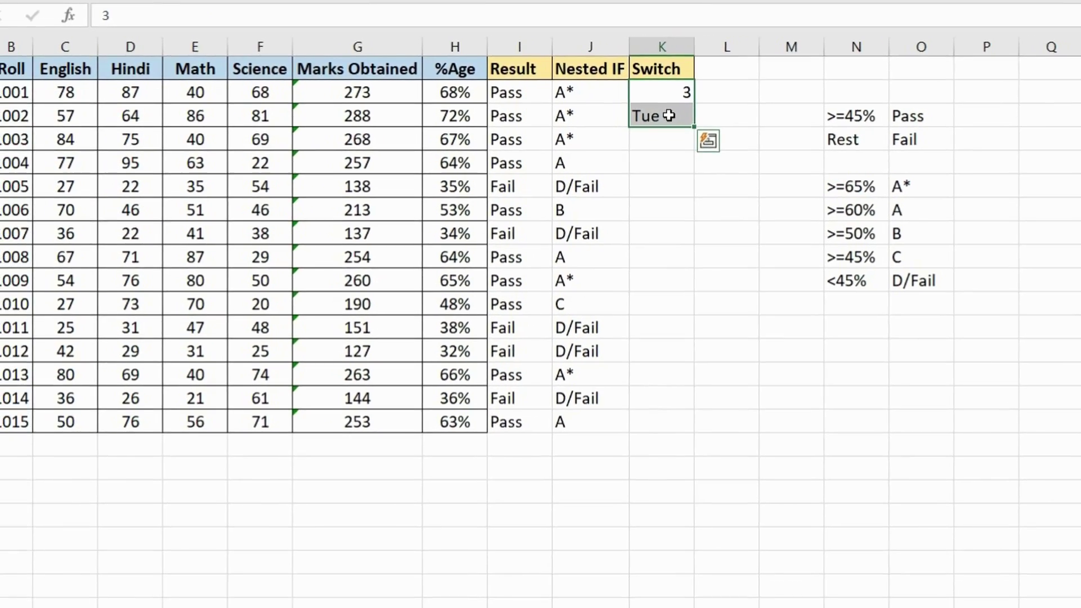
{"action": "key", "text": "ctrl+q"}
{"action": "key", "text": "Escape"}
{"action": "key", "text": "Delete"}
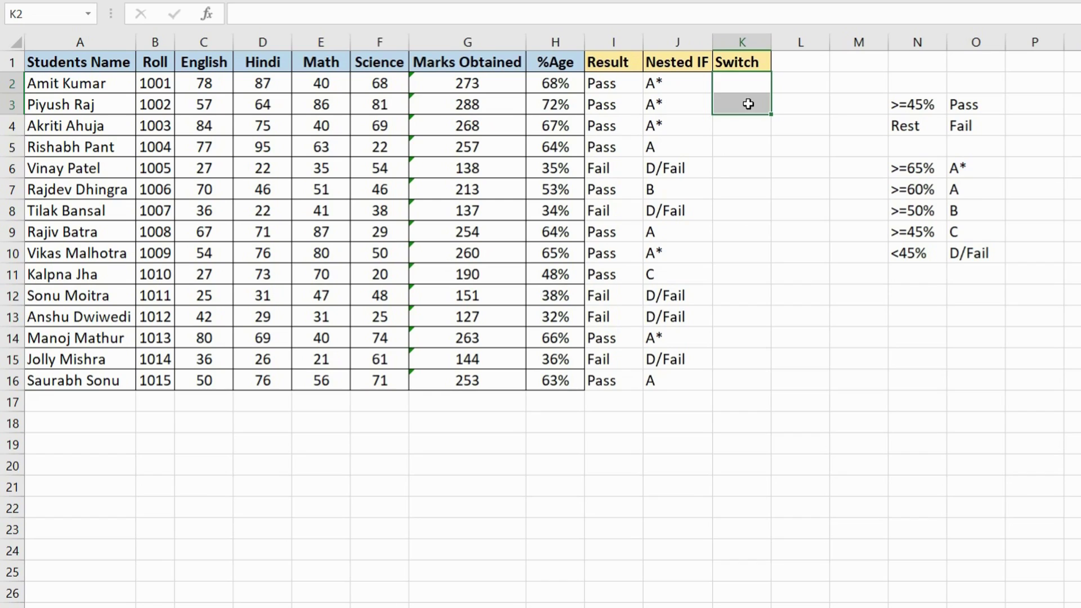
{"action": "key", "text": "Up"}
{"action": "key", "text": "Down"}
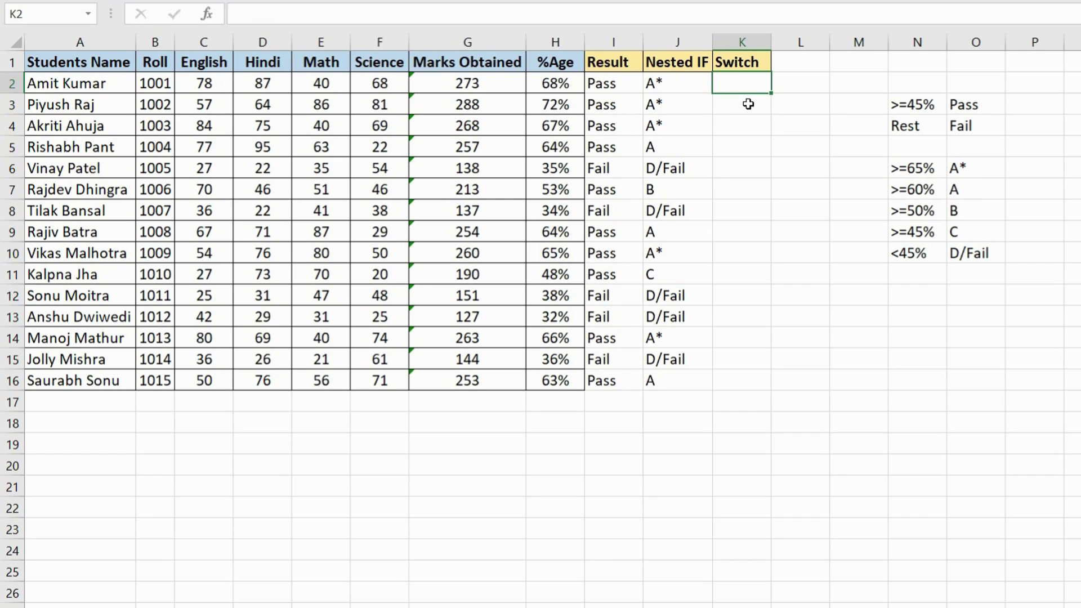
- Begin a SWITCH formula in K2 with TRUE as its expression
{"action": "type", "text": "=sw"}
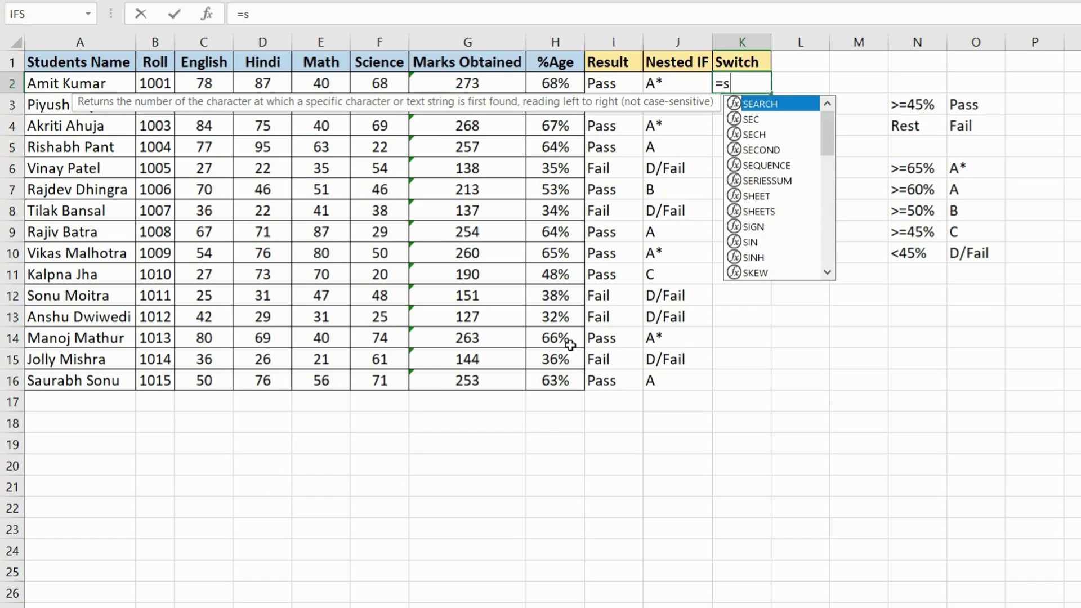
{"action": "type", "text": "it"}
{"action": "key", "text": "Tab"}
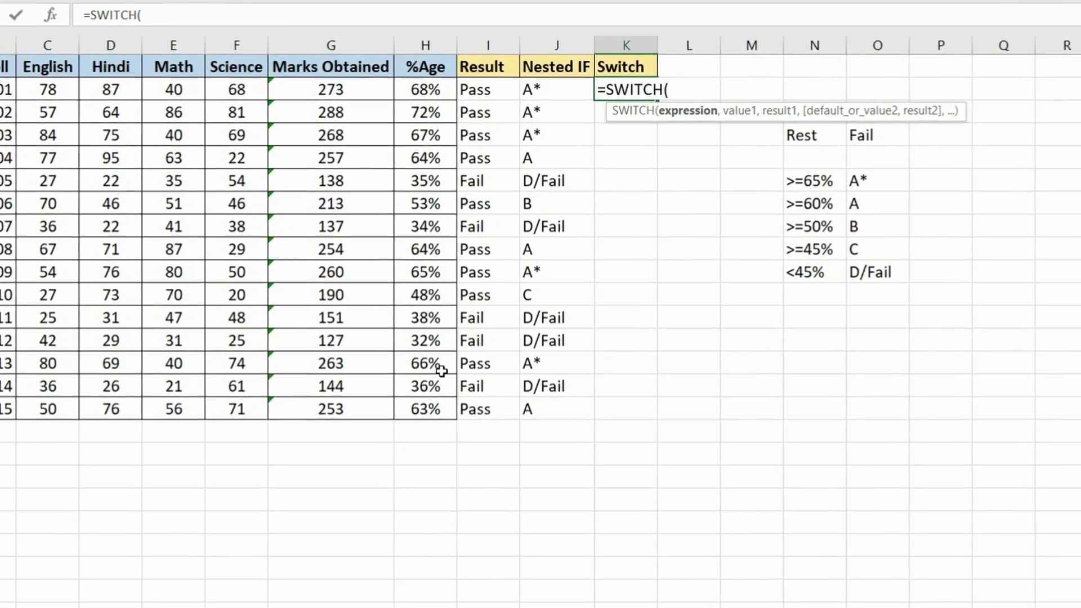
{"action": "type", "text": "tru"}
{"action": "key", "text": "Tab"}
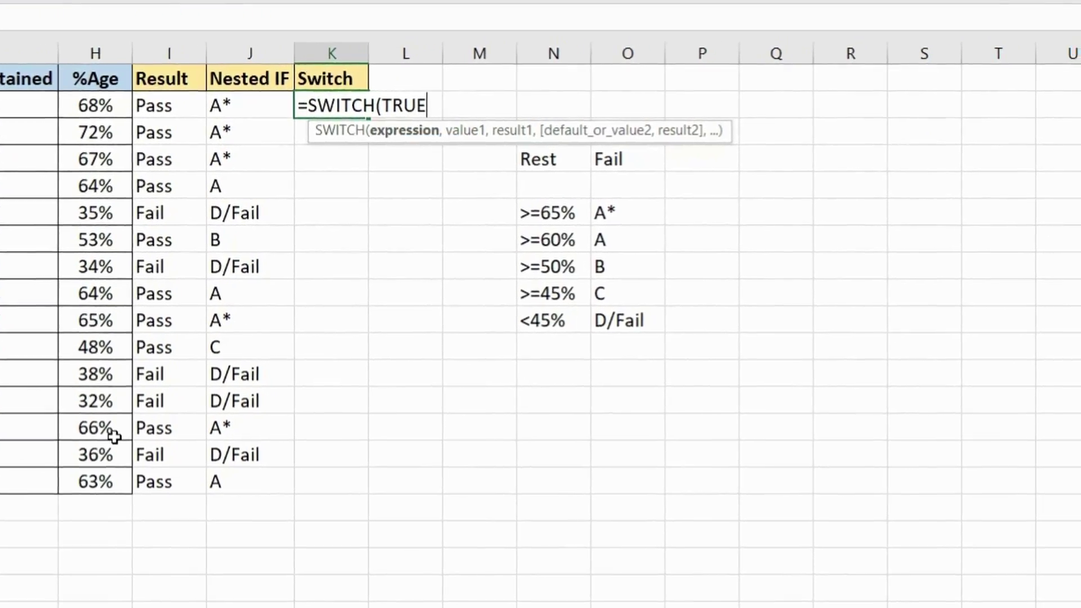
{"action": "type", "text": ","}
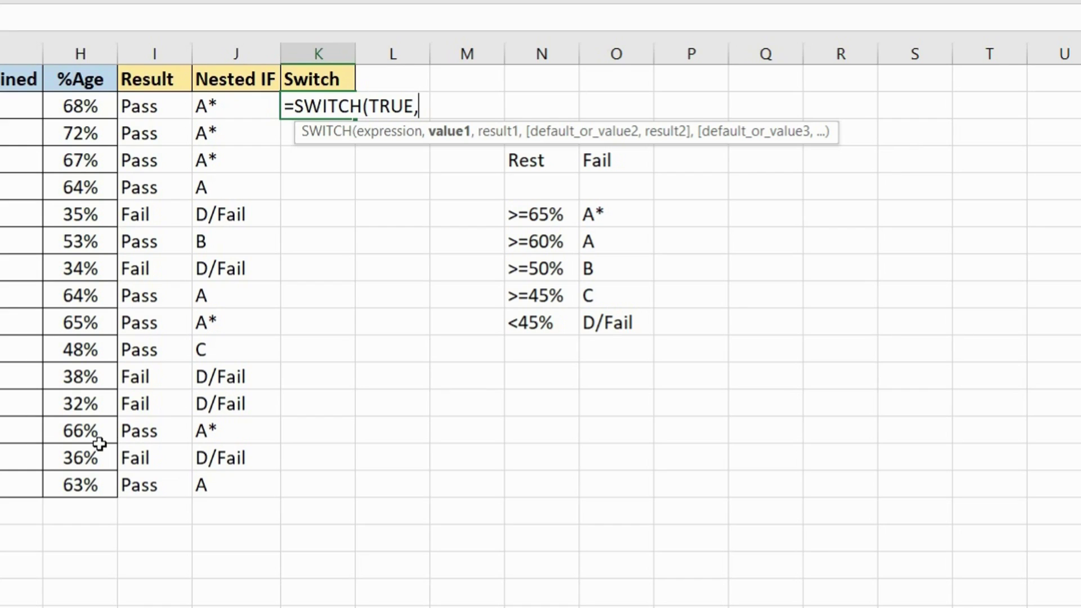
- Add the first SWITCH condition H2>=65% in K2, returning the A* grade through the absolute reference $O$6
{"action": "left_click", "coordinate": [90, 110]}
{"action": "type", "text": ">"}
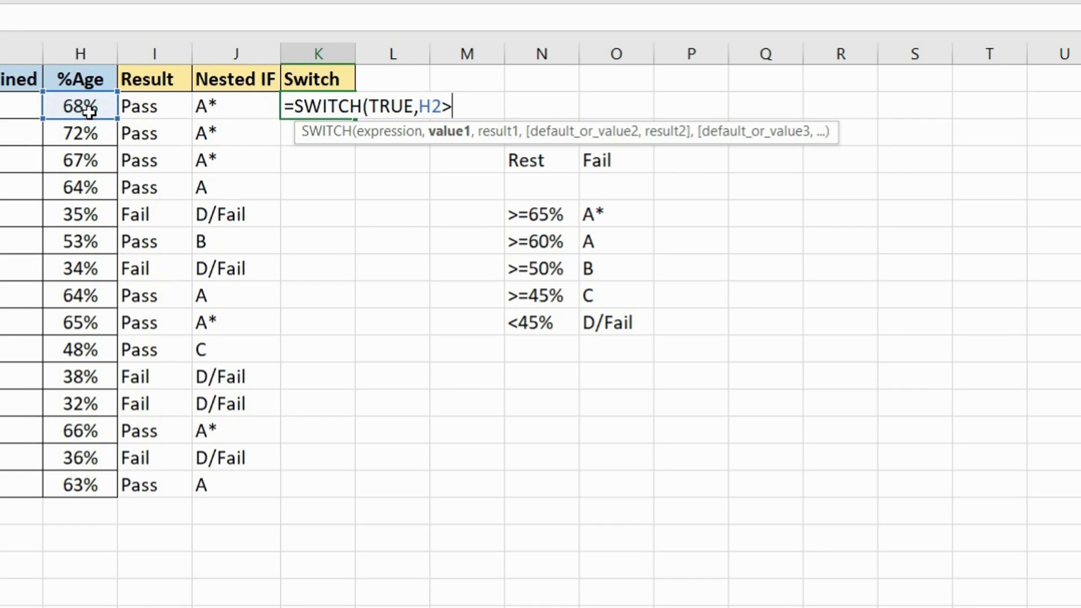
{"action": "type", "text": "=65%,"}
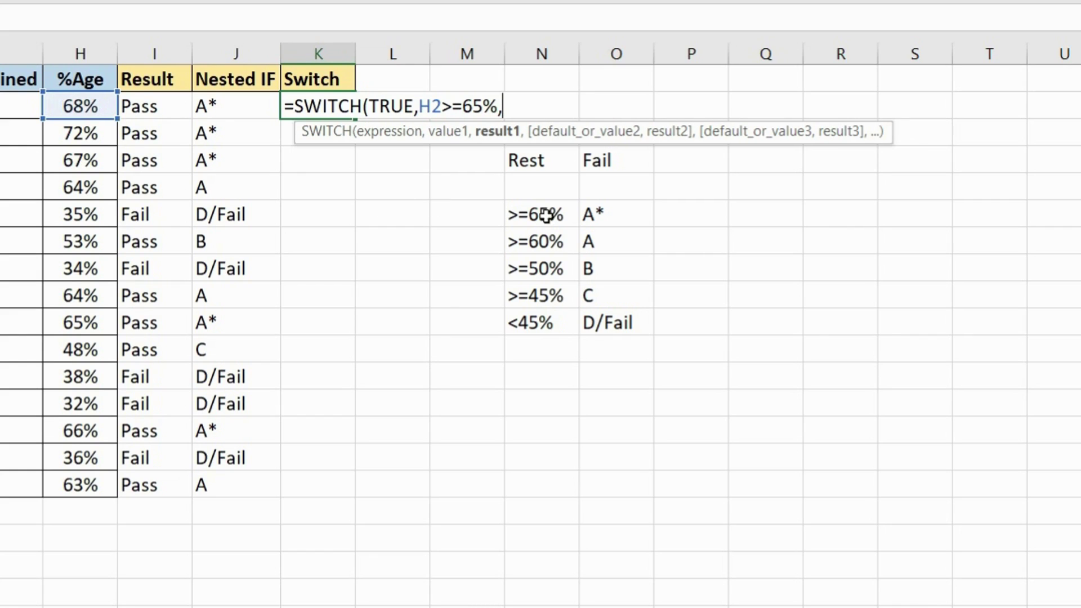
{"action": "left_click", "coordinate": [598, 216]}
{"action": "key", "text": "F4"}
{"action": "type", "text": ","}
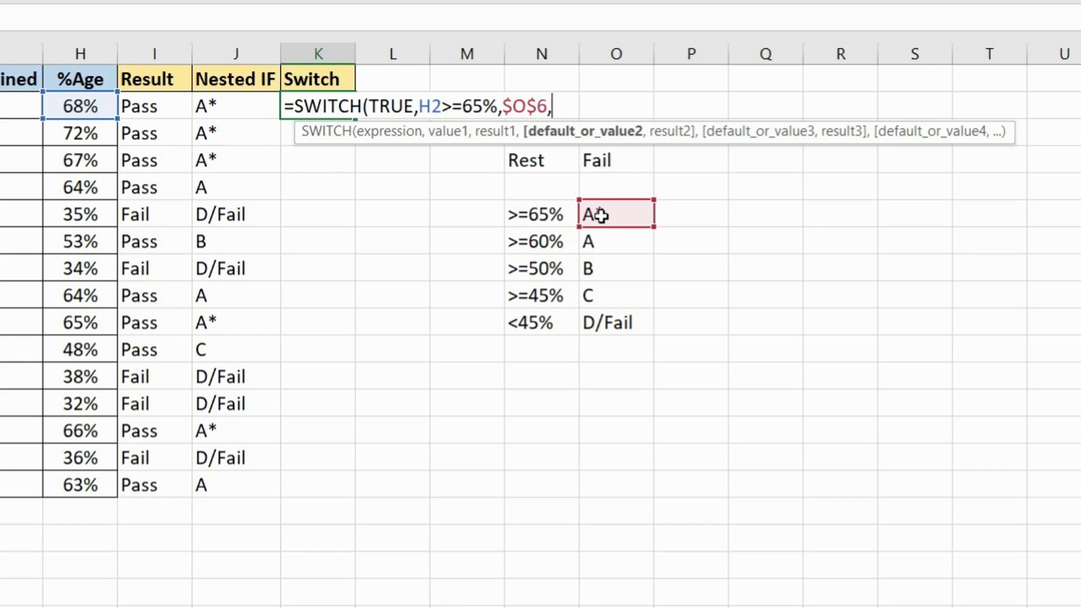
- Add the condition H2>=60% to K2's SWITCH, returning the A grade from $O$7
{"action": "left_click", "coordinate": [103, 107]}
{"action": "type", "text": ">=60%,"}
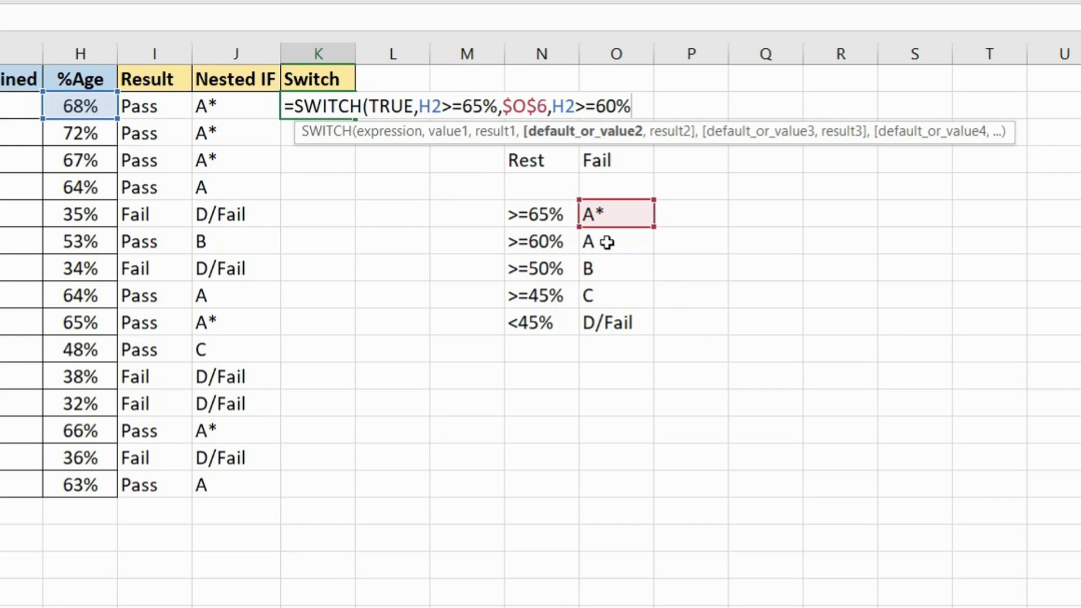
{"action": "left_click", "coordinate": [629, 242]}
{"action": "key", "text": "F4"}
{"action": "type", "text": ","}
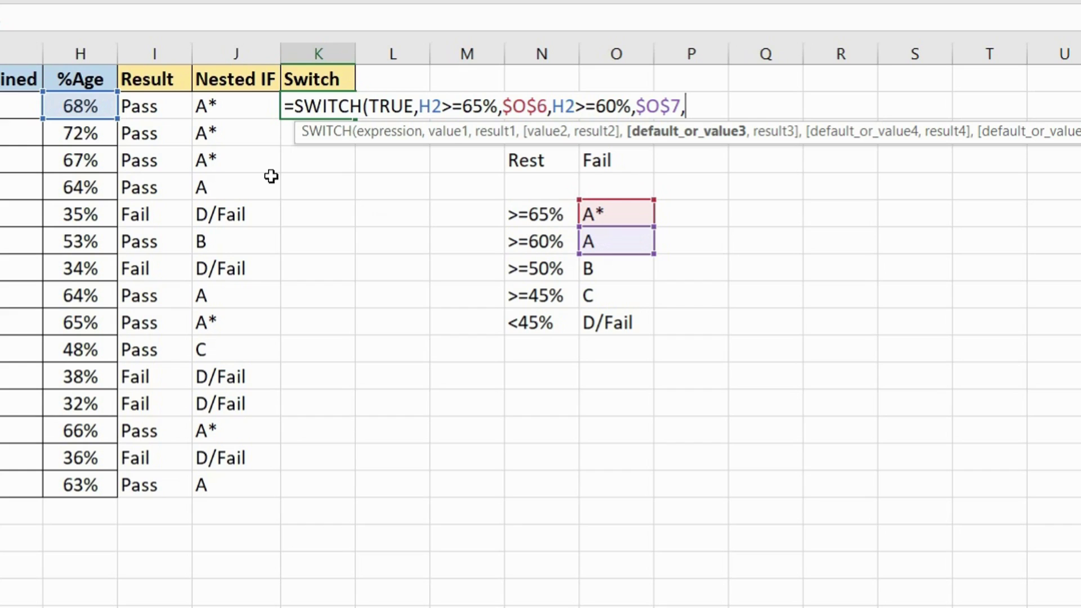
- Add the condition H2>=50% to K2's SWITCH, returning the B grade from $O$8
{"action": "left_click", "coordinate": [91, 105]}
{"action": "type", "text": ">="}
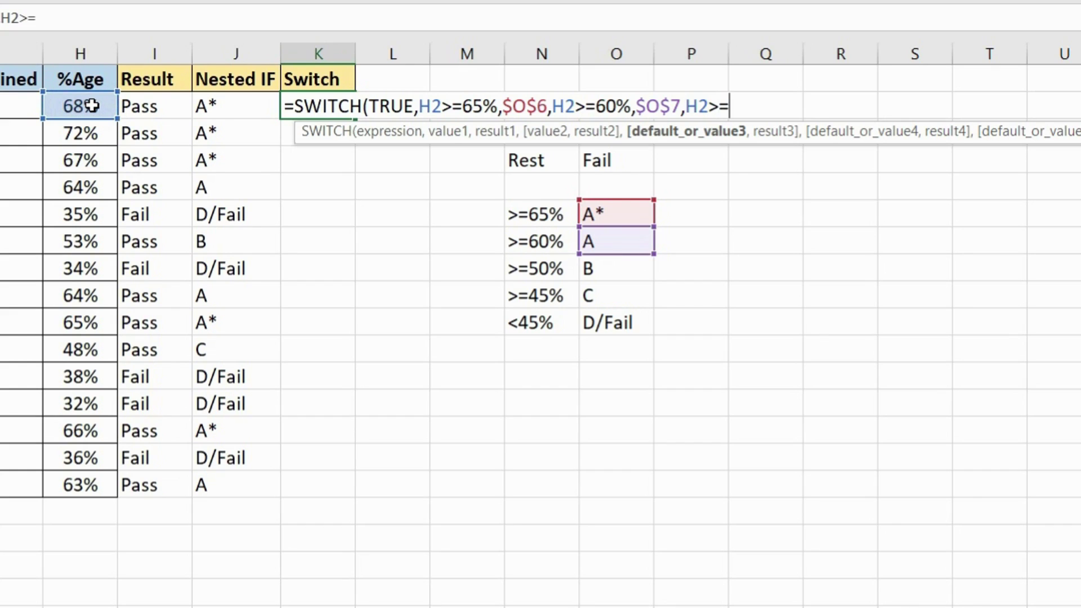
{"action": "type", "text": "50%"}
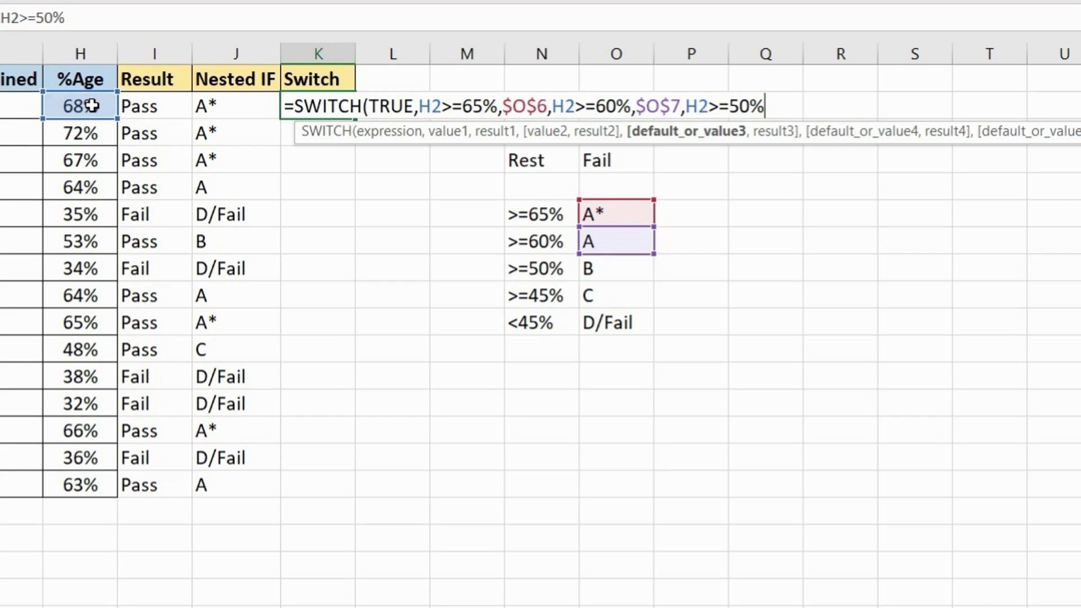
{"action": "type", "text": ","}
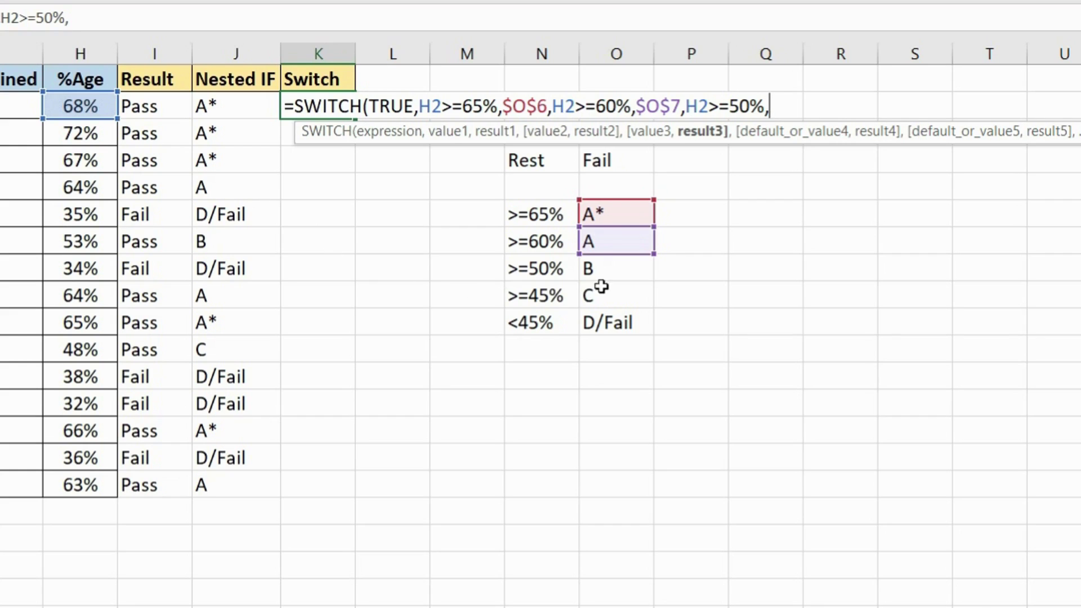
{"action": "left_click", "coordinate": [617, 269]}
{"action": "key", "text": "F4"}
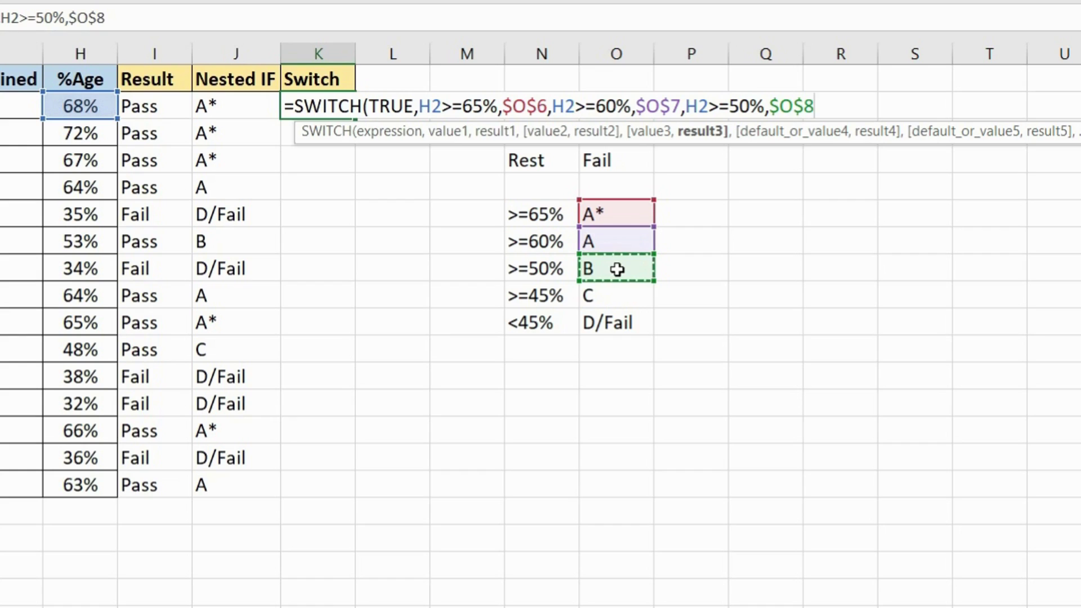
{"action": "type", "text": ","}
{"action": "type", "text": "if"}
{"action": "key", "text": "BackSpace"}
{"action": "key", "text": "BackSpace"}
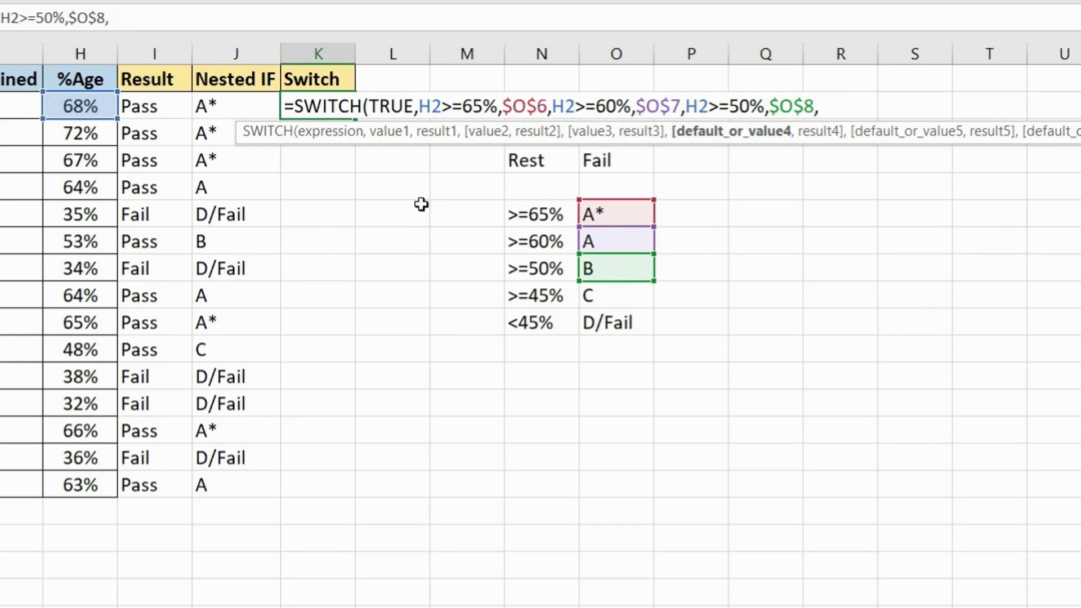
- Add the condition H2>=45% to K2's SWITCH, returning the C grade from $O$9
{"action": "left_click", "coordinate": [98, 107]}
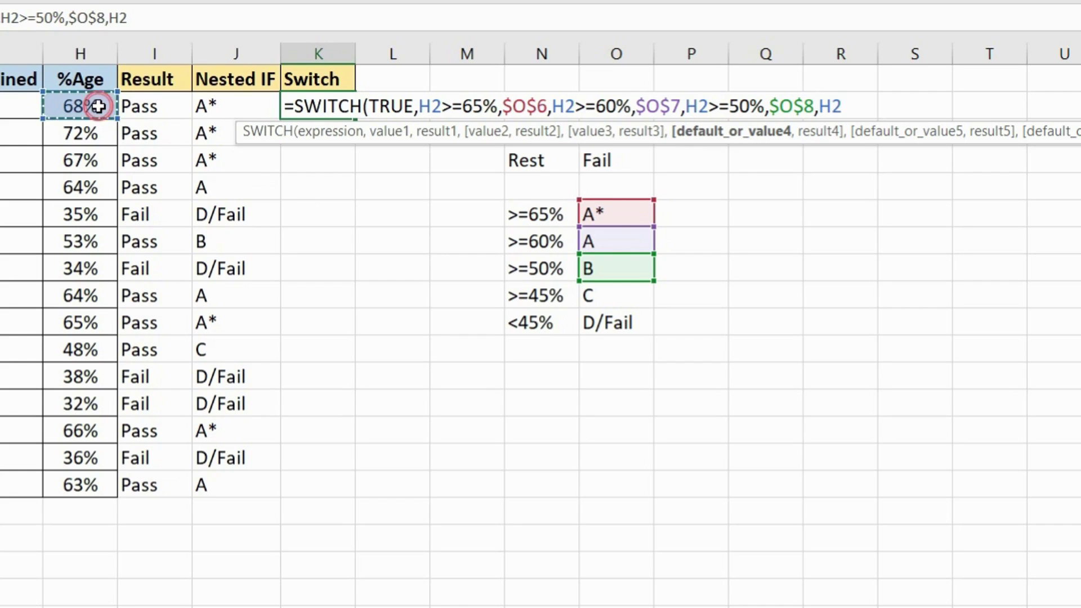
{"action": "type", "text": ">=45%"}
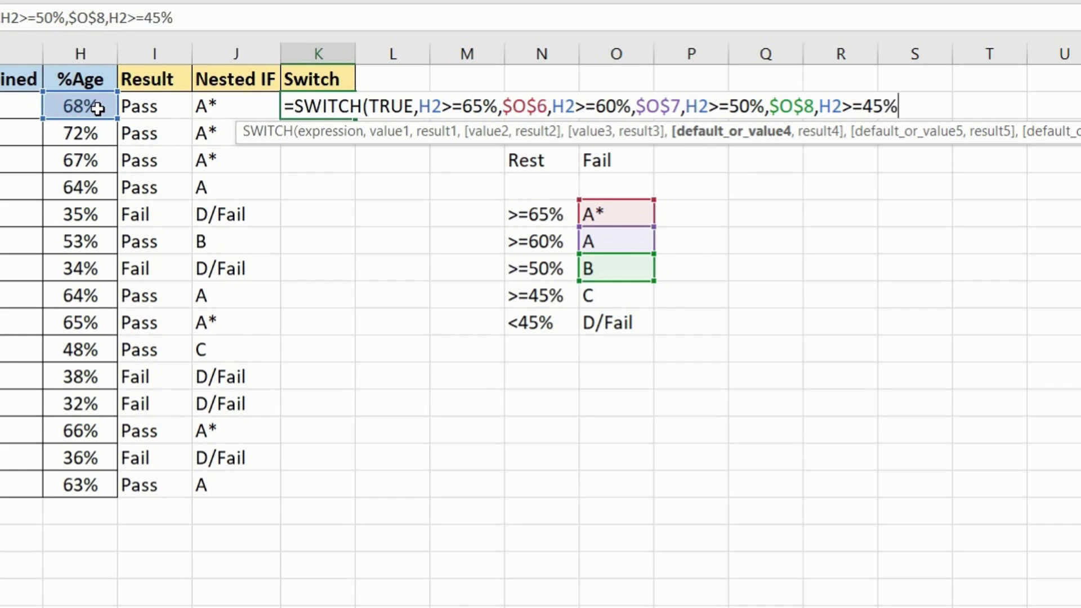
{"action": "type", "text": ","}
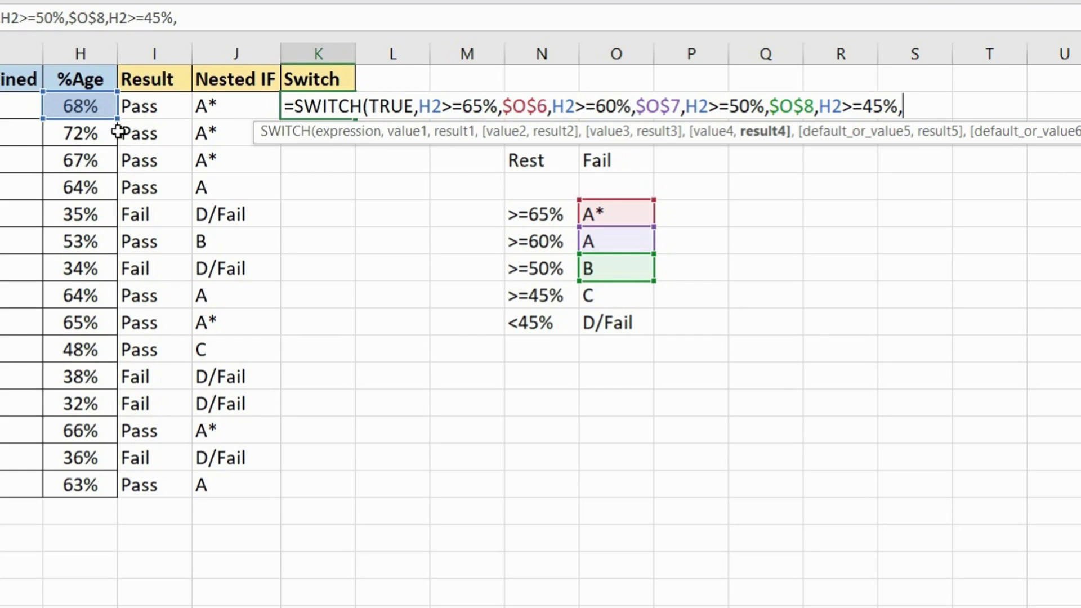
{"action": "left_click", "coordinate": [615, 297]}
{"action": "key", "text": "F4"}
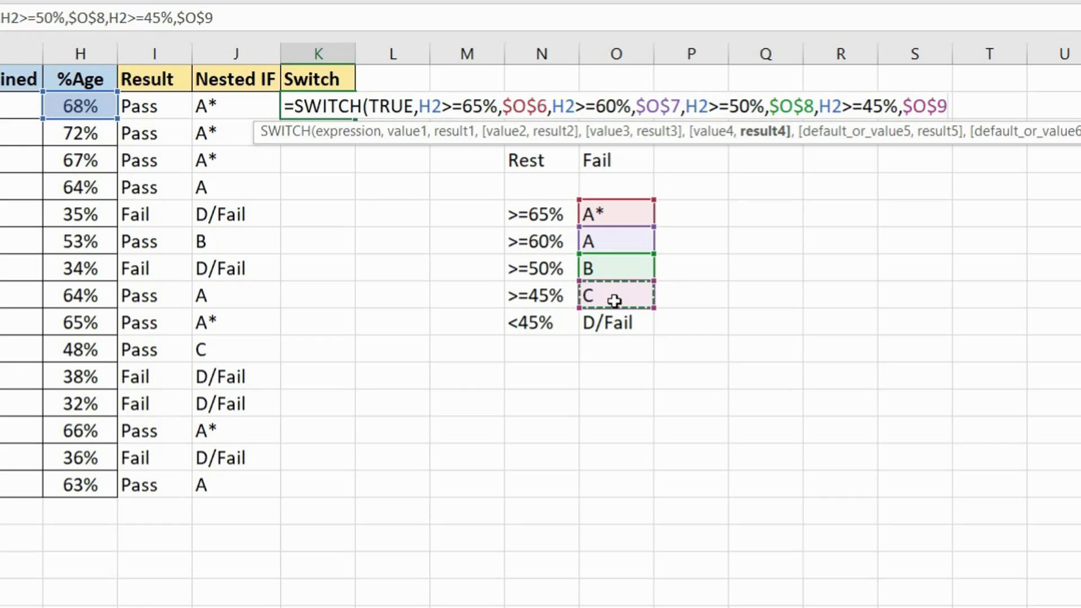
{"action": "type", "text": ","}
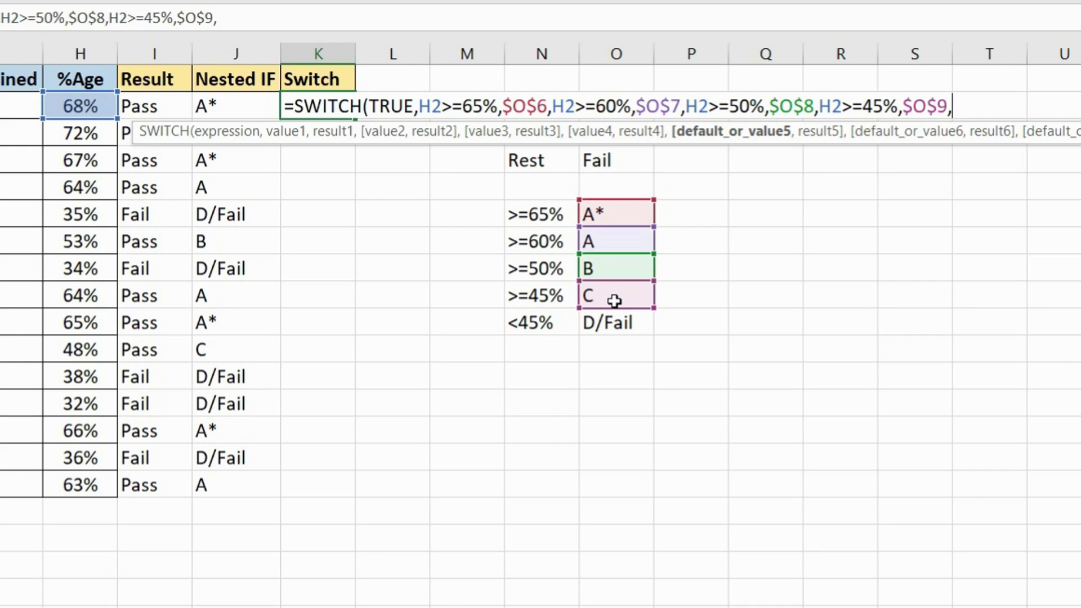
- Set $O$10 (D/Fail) as the default result of K2's SWITCH, then close and commit the formula
{"action": "left_click", "coordinate": [639, 323]}
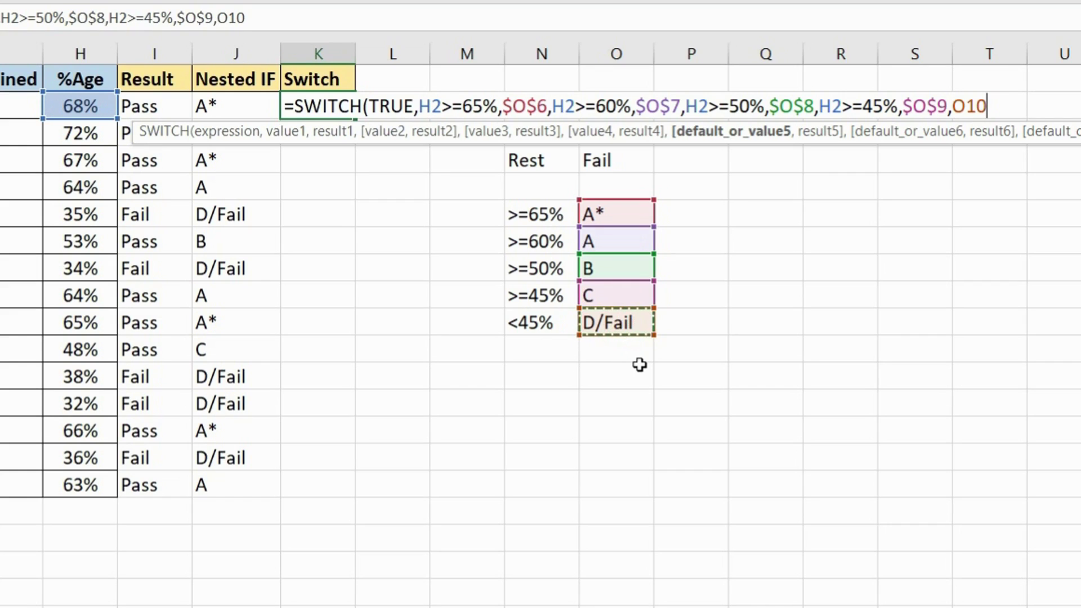
{"action": "key", "text": "F4"}
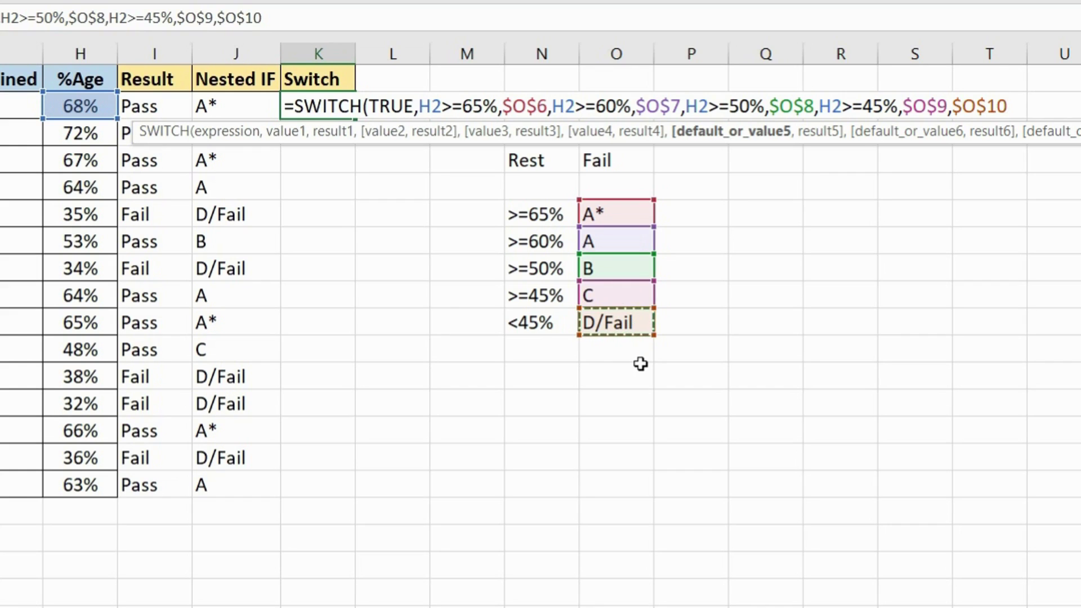
{"action": "type", "text": ")"}
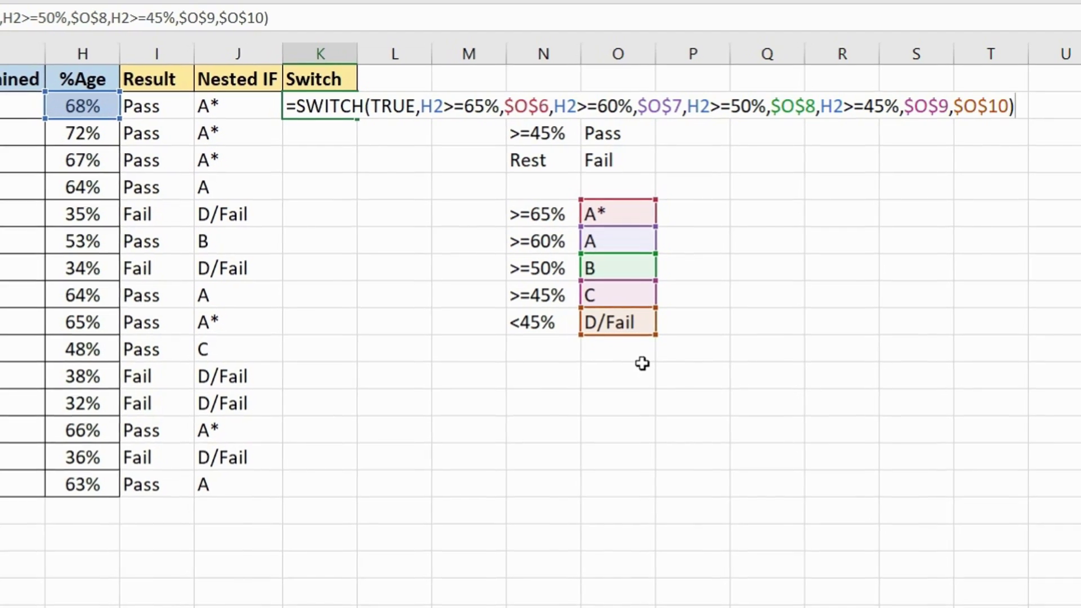
{"action": "key", "text": "Return"}
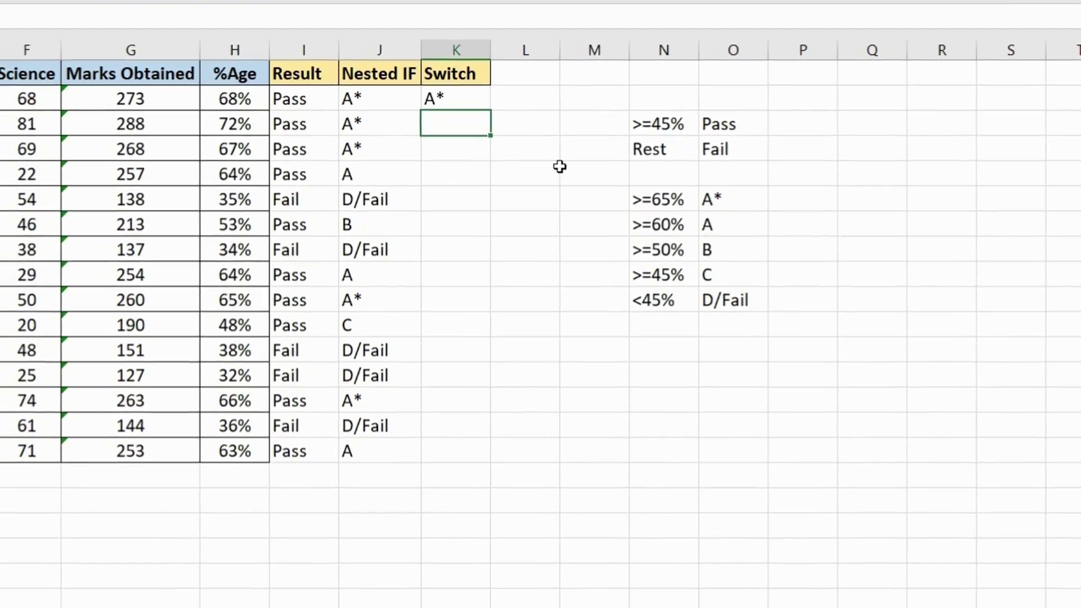
- Fill K2's SWITCH formula down to K16 and compare the grades with the Nested IF column
{"action": "left_click", "coordinate": [456, 99]}
{"action": "double_click", "coordinate": [490, 111]}
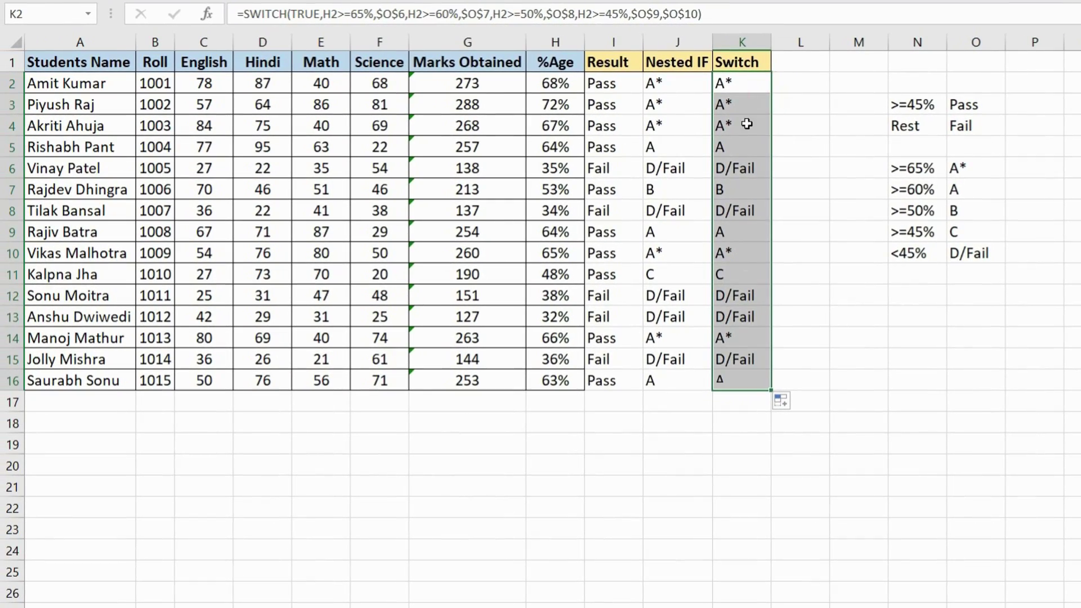
{"action": "left_click_drag", "start_coordinate": [660, 84], "coordinate": [661, 107]}
{"action": "left_click_drag", "start_coordinate": [663, 145], "coordinate": [667, 168]}
{"action": "left_click_drag", "start_coordinate": [746, 83], "coordinate": [743, 402]}
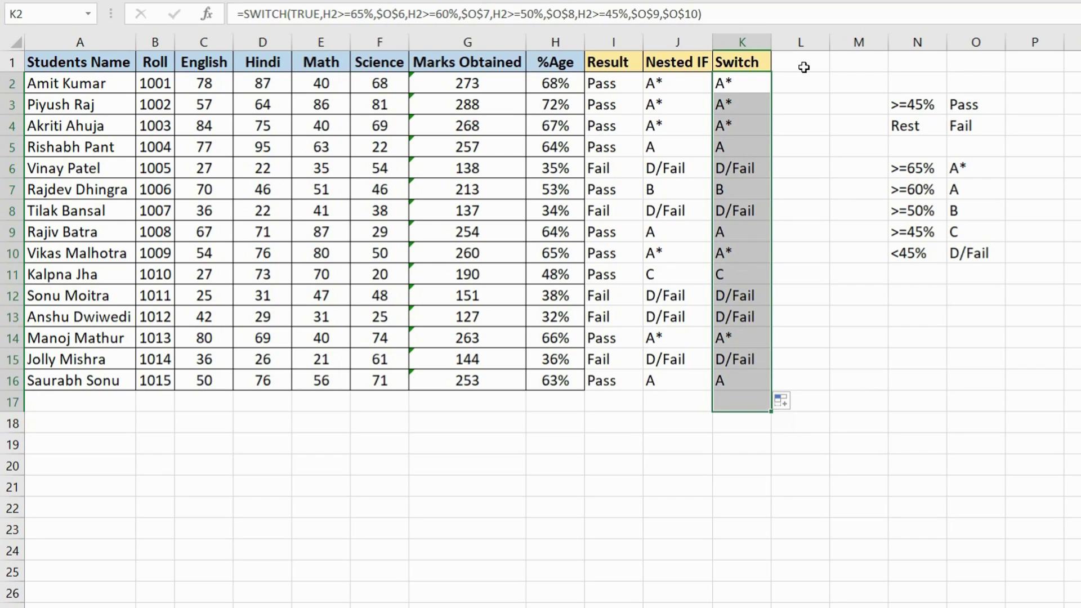
- Head column L with IFS in L1
{"action": "left_click", "coordinate": [764, 60]}
{"action": "left_click", "coordinate": [799, 60]}
{"action": "type", "text": "IFS"}
{"action": "key", "text": "Return"}
- Hide columns I to K, holding Result, Nested IF and Switch, and make L2 the active cell
{"action": "key", "text": "Up"}
{"action": "key", "text": "Left"}
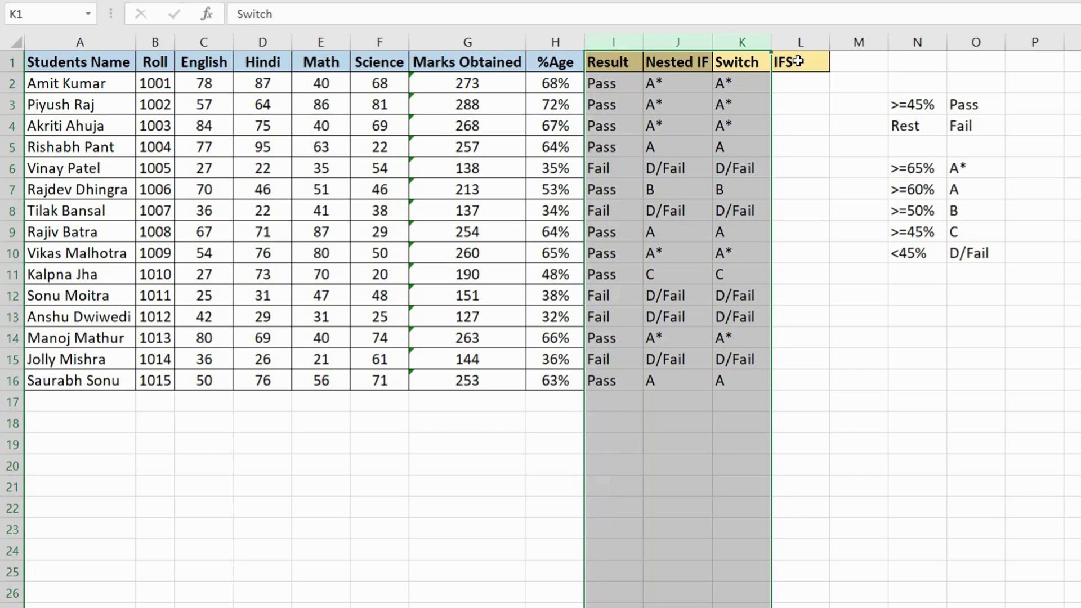
{"action": "key", "text": "ctrl+0"}
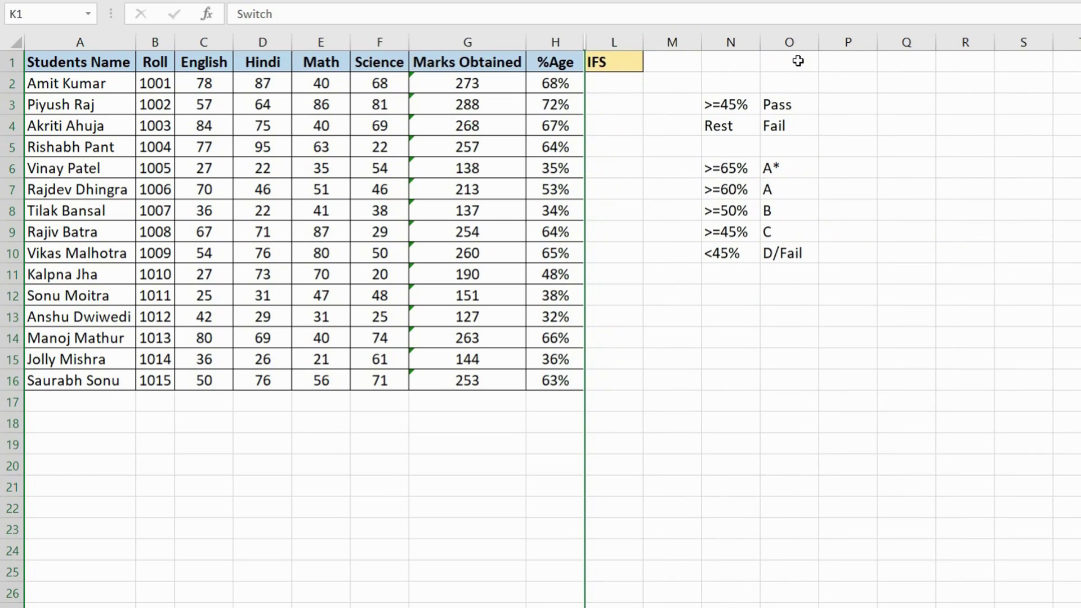
{"action": "key", "text": "Right"}
{"action": "key", "text": "Down"}
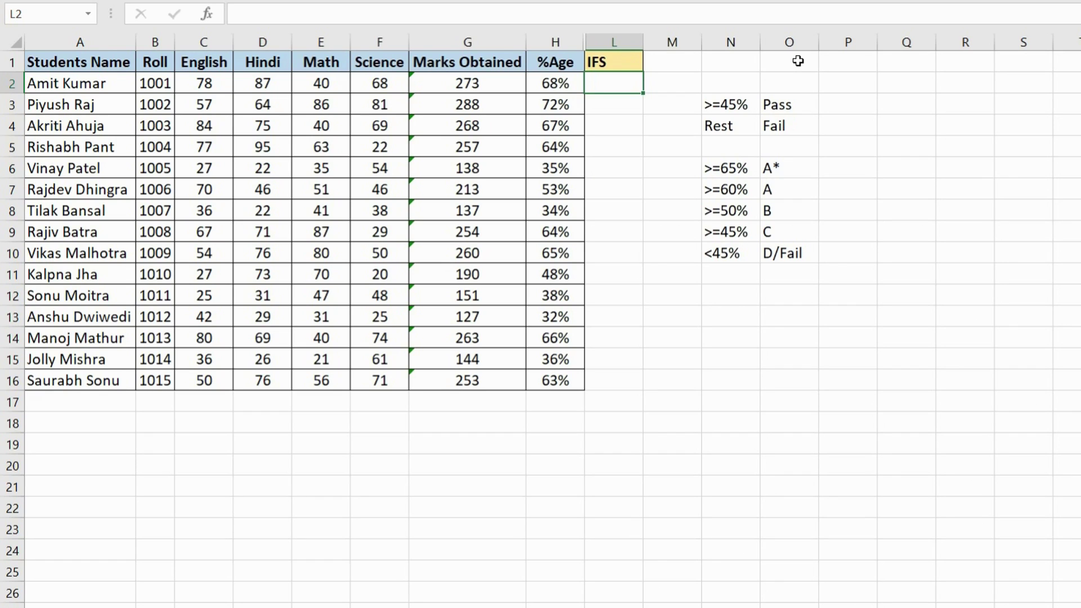
- Undo the hiding of columns I to K and make L2 under the IFS heading the active cell
{"action": "key", "text": "ctrl+z"}
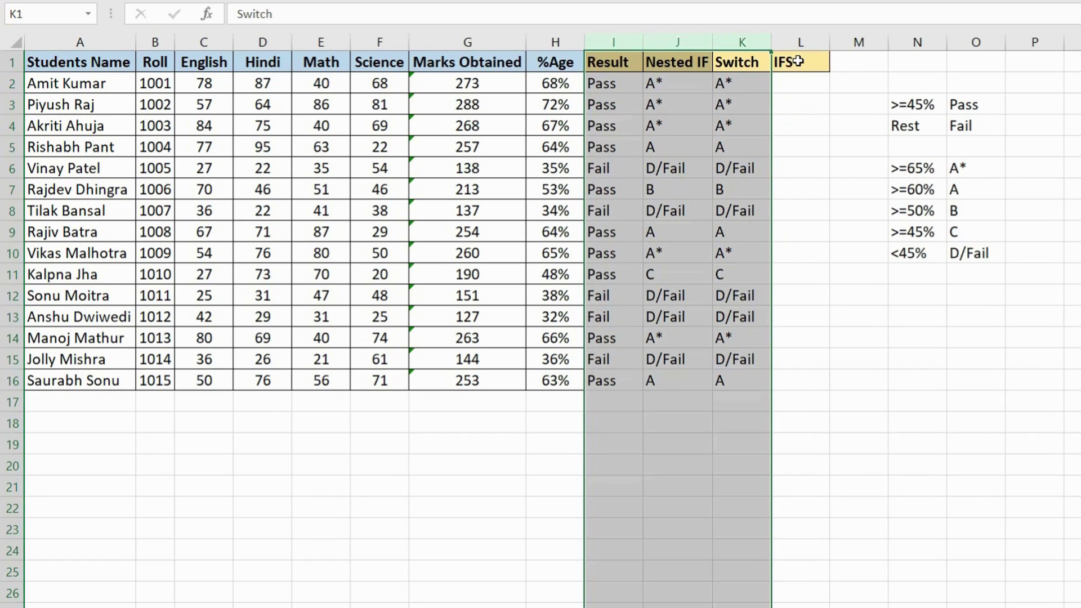
{"action": "left_click", "coordinate": [788, 93]}
{"action": "left_click", "coordinate": [786, 87]}
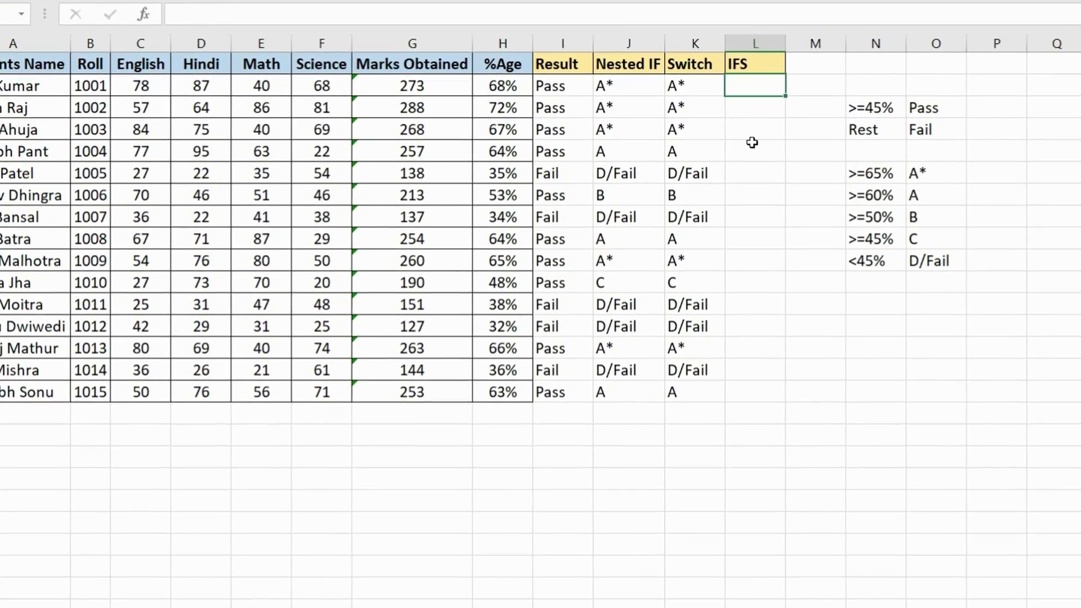
- Start an IFS formula in L2 with the test H2>=65% returning "A*"
{"action": "type", "text": "=ifs"}
{"action": "key", "text": "Tab"}
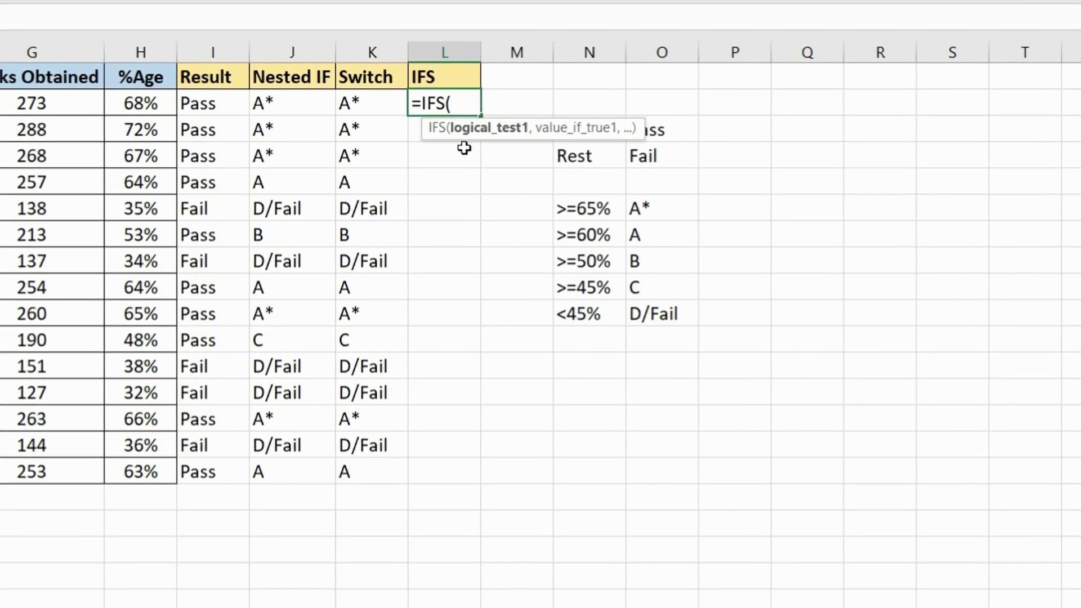
{"action": "left_click", "coordinate": [89, 107]}
{"action": "type", "text": ">=65%,"}
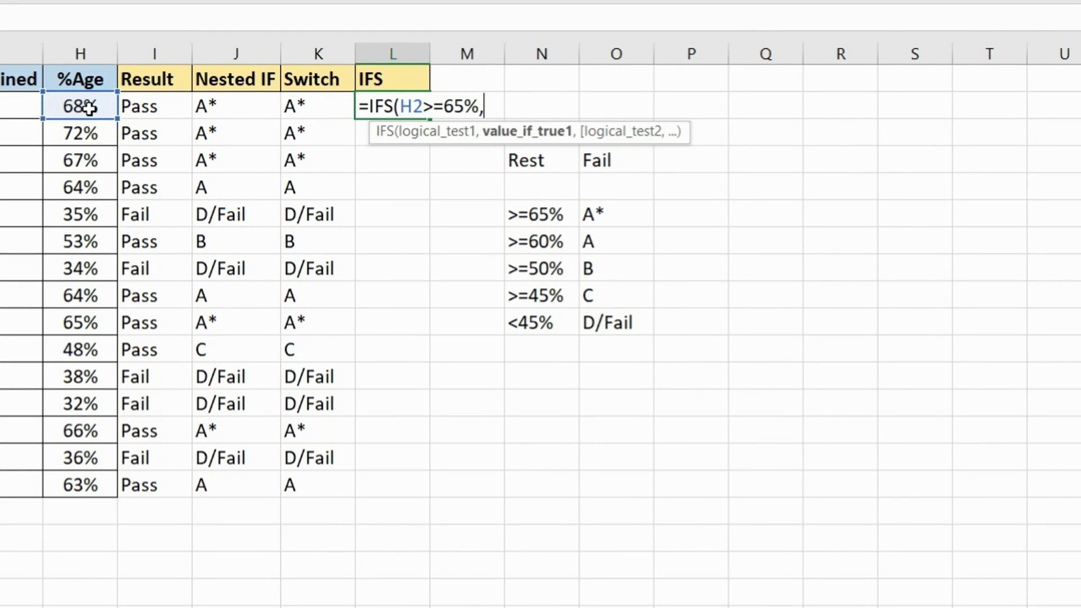
{"action": "type", "text": "\"A*\","}
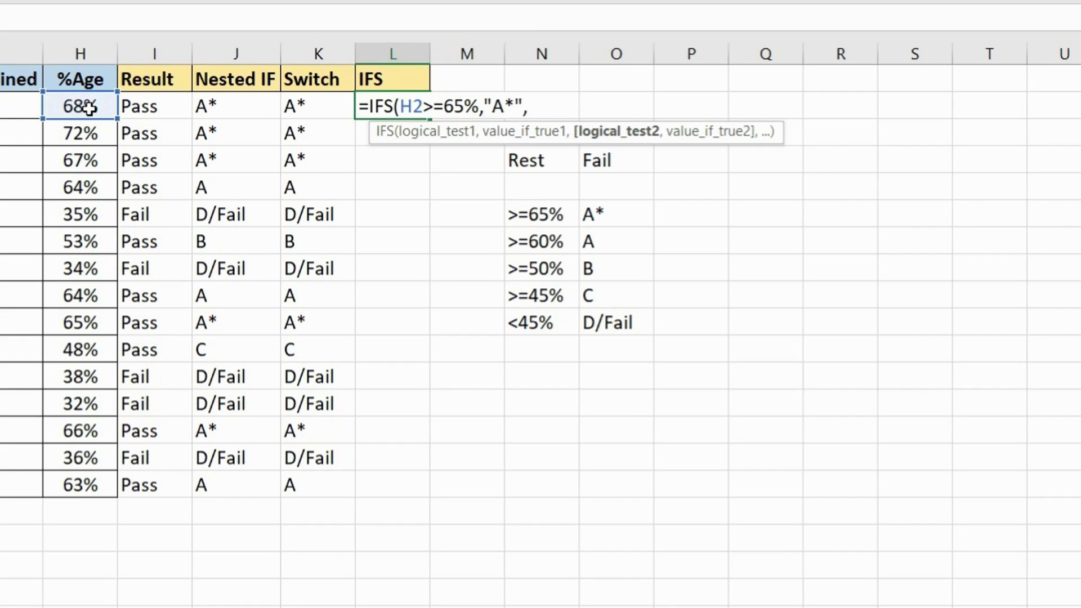
- Add the second test H2>=60% to L2's IFS, returning the grade from $O$7
{"action": "left_click", "coordinate": [81, 106]}
{"action": "type", "text": ">="}
{"action": "type", "text": "6"}
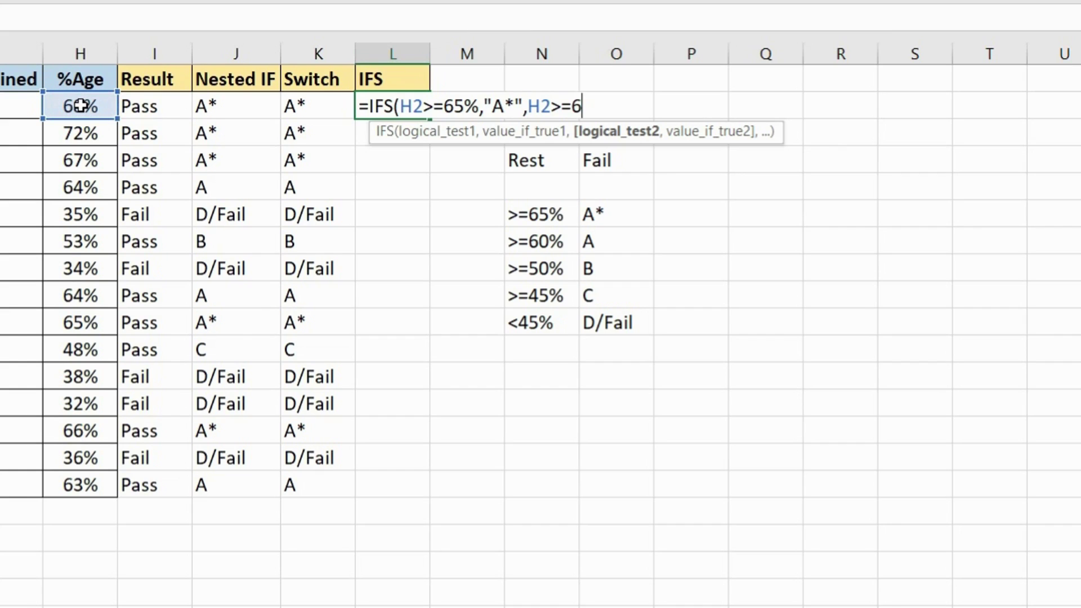
{"action": "type", "text": "0%,"}
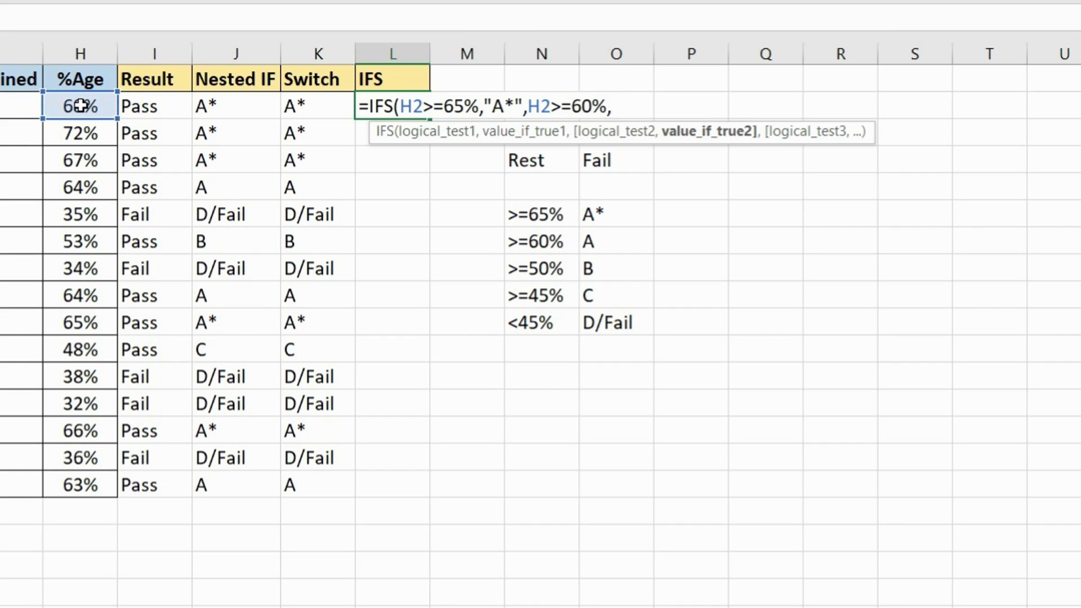
{"action": "left_click", "coordinate": [624, 244]}
{"action": "key", "text": "F4"}
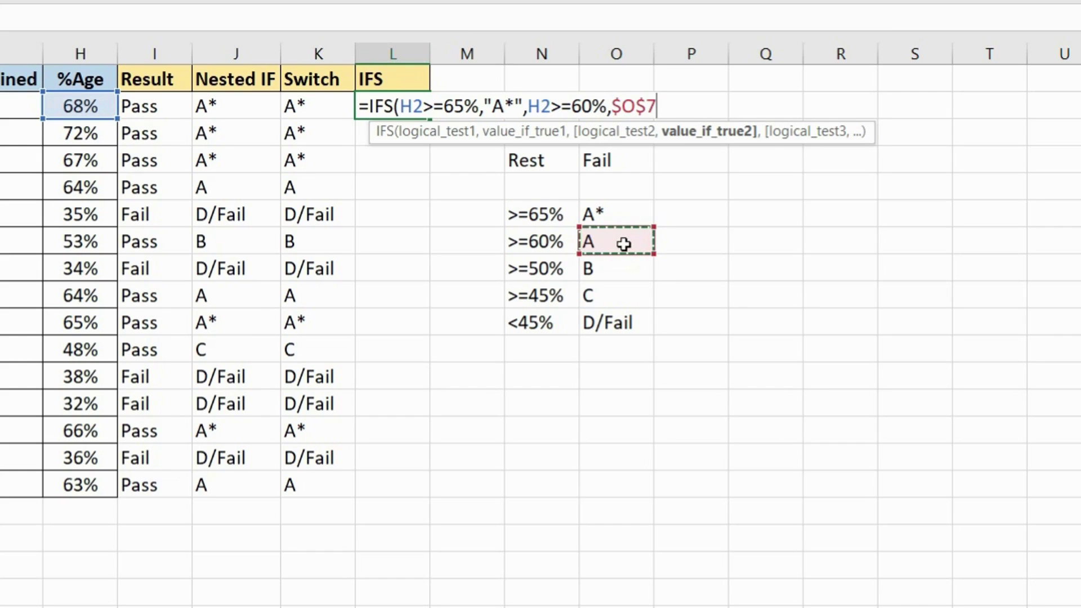
{"action": "type", "text": ","}
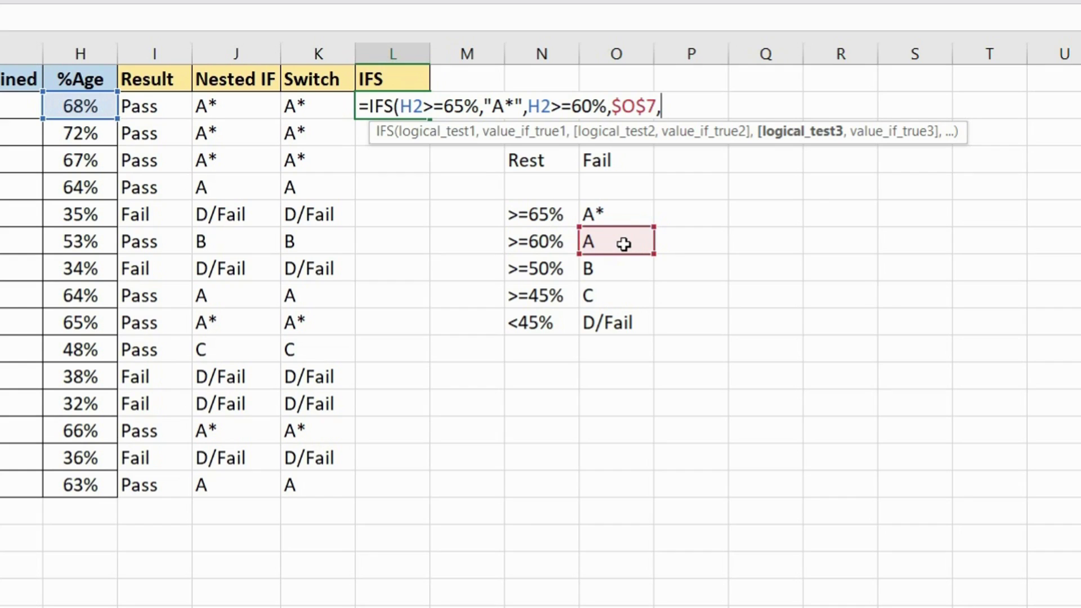
- Add the third test H2>=50% to L2's IFS, returning "B"
{"action": "left_click", "coordinate": [83, 104]}
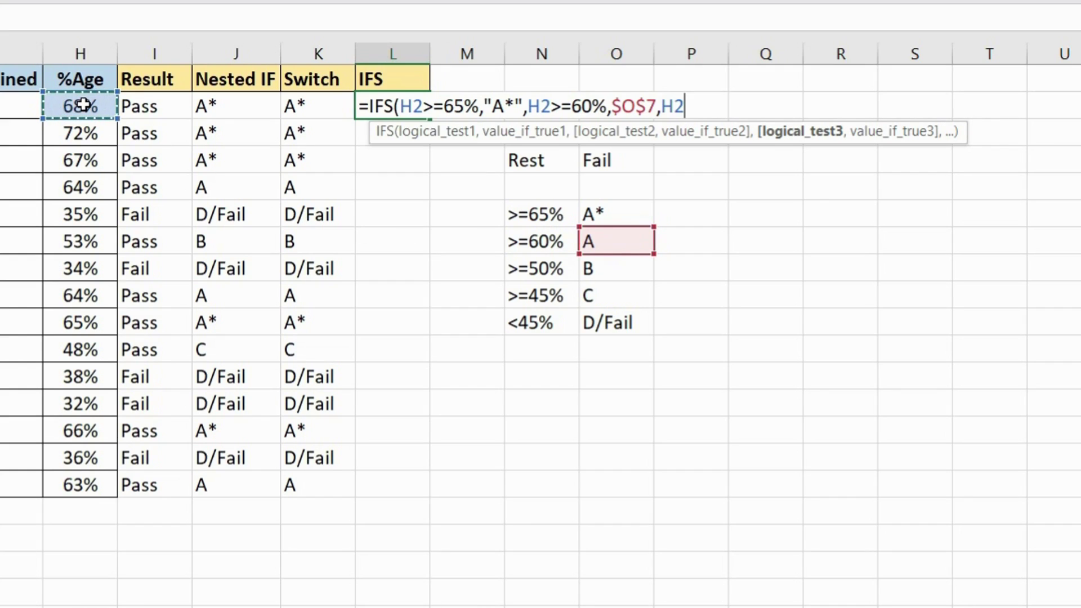
{"action": "type", "text": ">=5"}
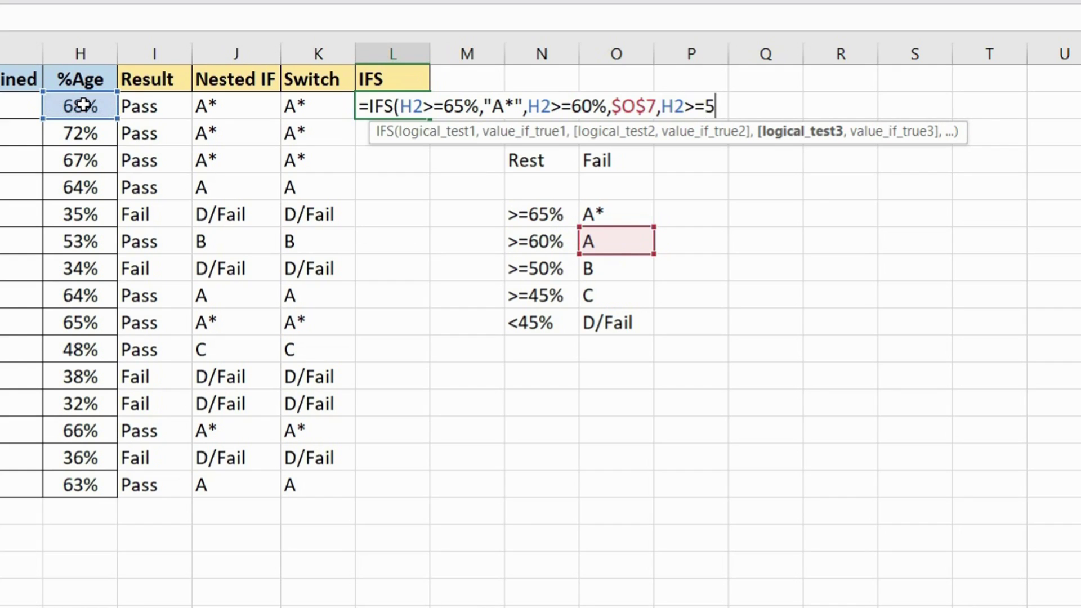
{"action": "type", "text": "0%,"}
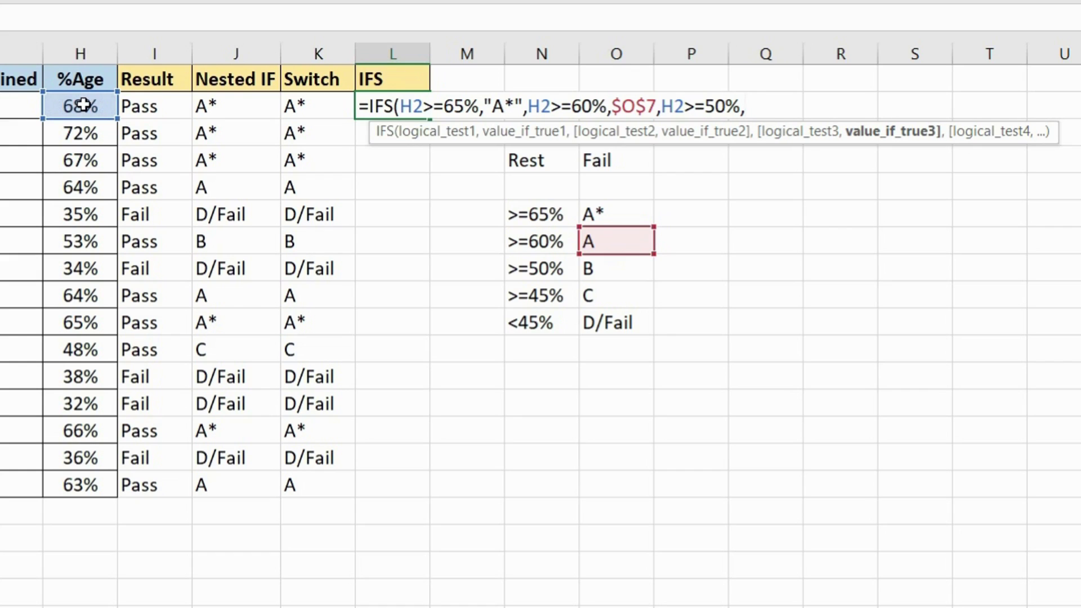
{"action": "type", "text": "\"B\","}
- Add the fourth test H2>=45% to L2's IFS, returning the grade from $O$9
{"action": "left_click", "coordinate": [83, 105]}
{"action": "type", "text": ">="}
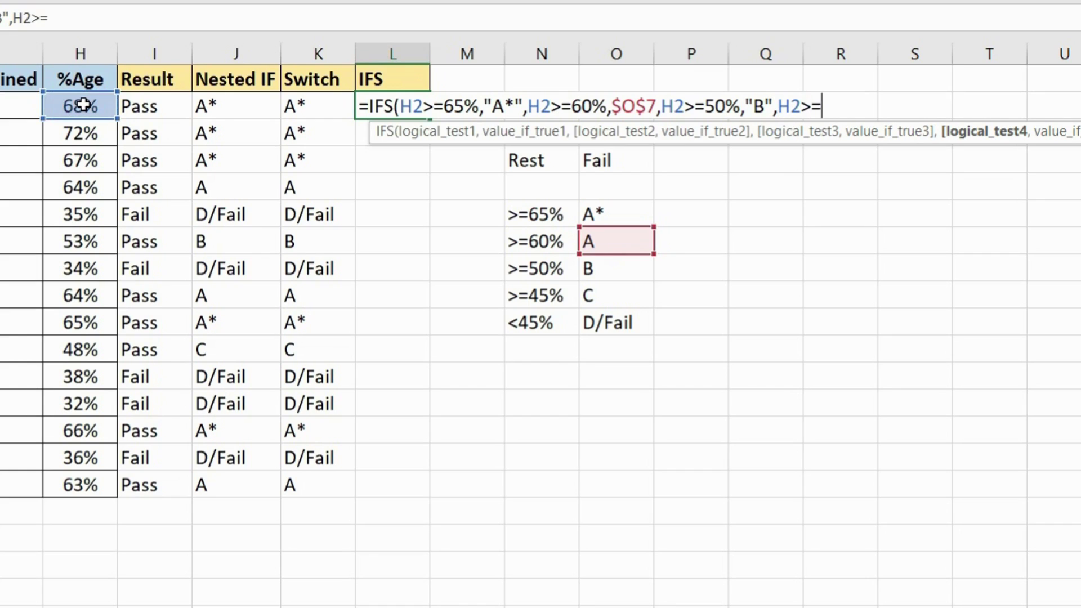
{"action": "type", "text": "45%"}
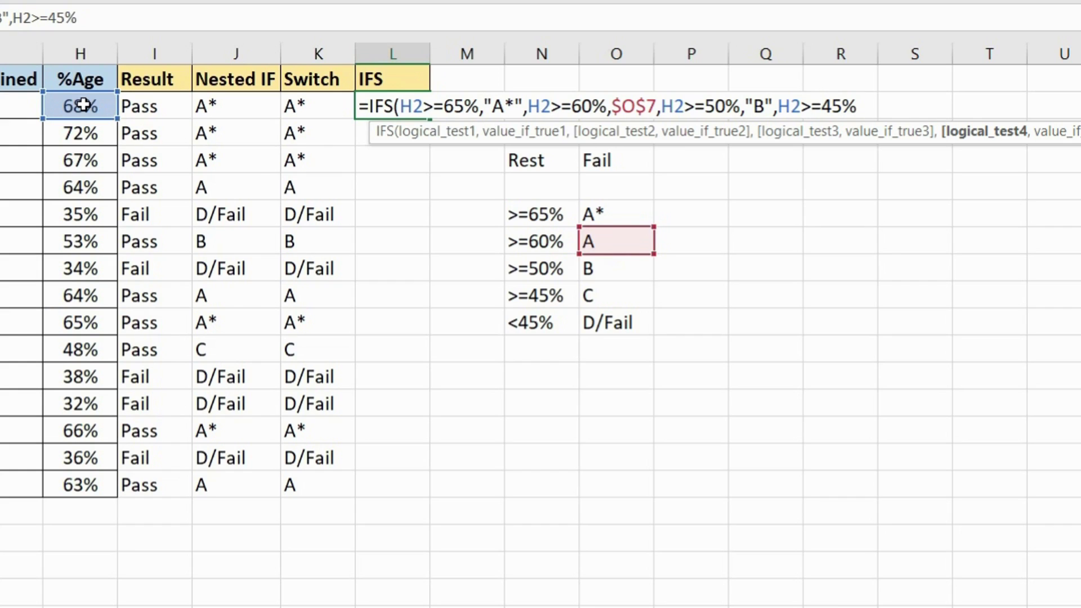
{"action": "type", "text": ","}
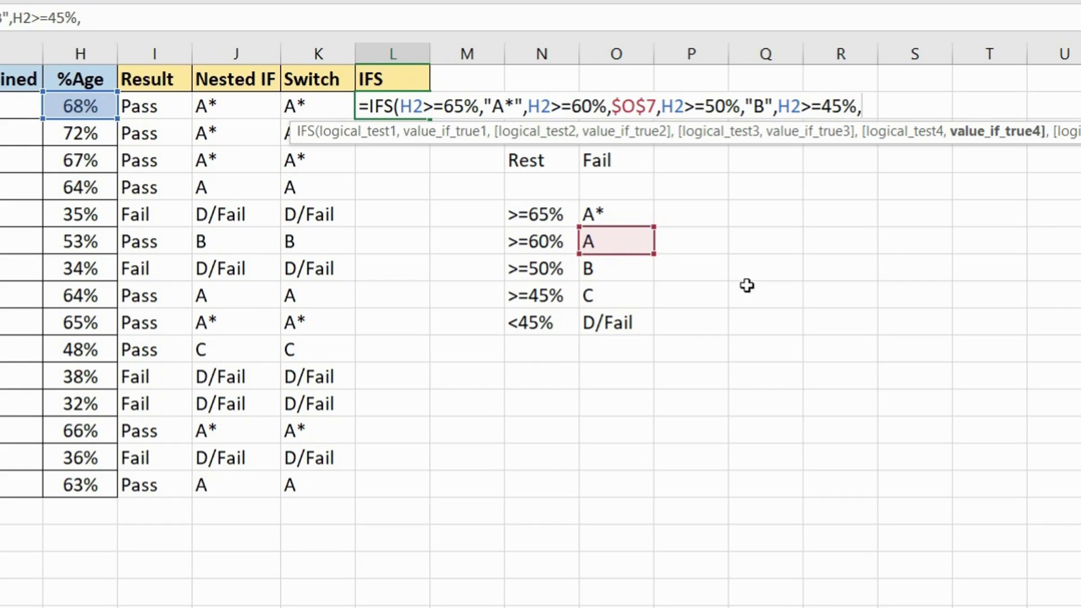
{"action": "left_click", "coordinate": [608, 298]}
{"action": "key", "text": "F4"}
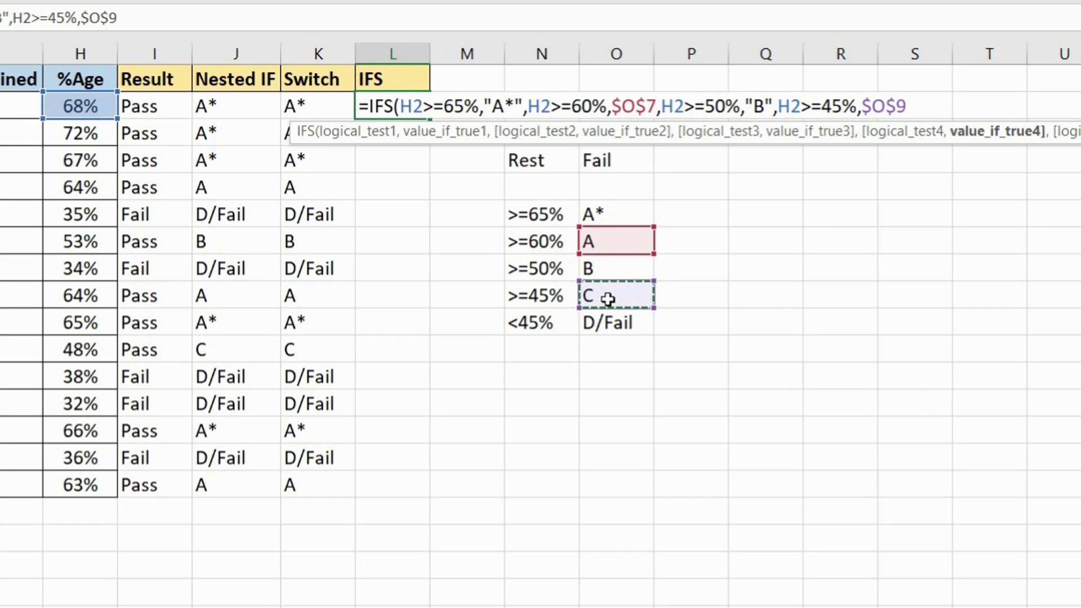
{"action": "type", "text": ","}
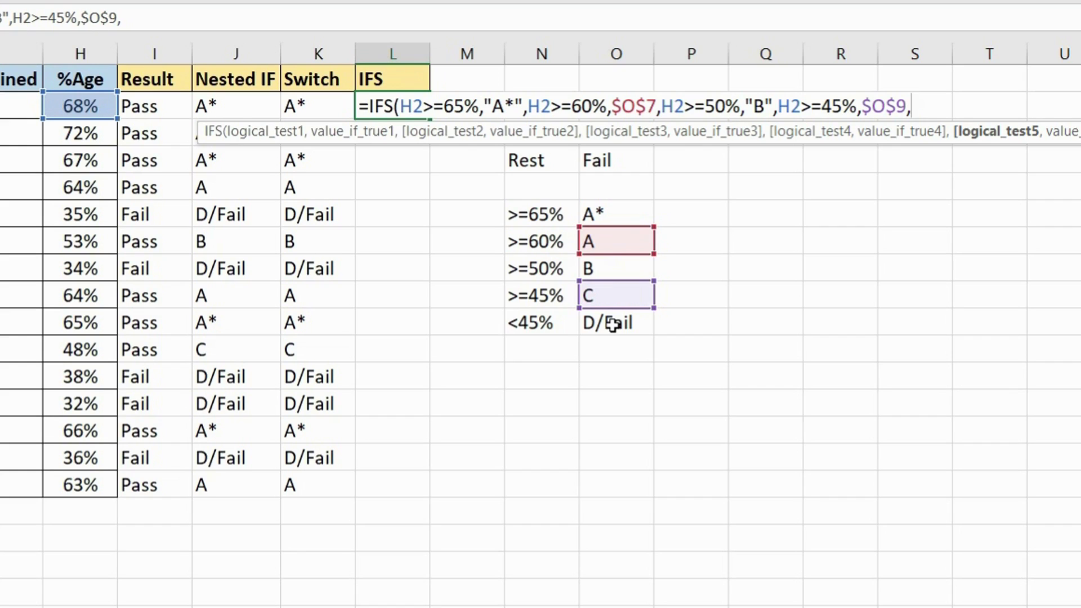
- Add TRUE with $O$10 as the catch-all pair in L2's IFS, then close and commit the formula
{"action": "type", "text": "tru"}
{"action": "key", "text": "Tab"}
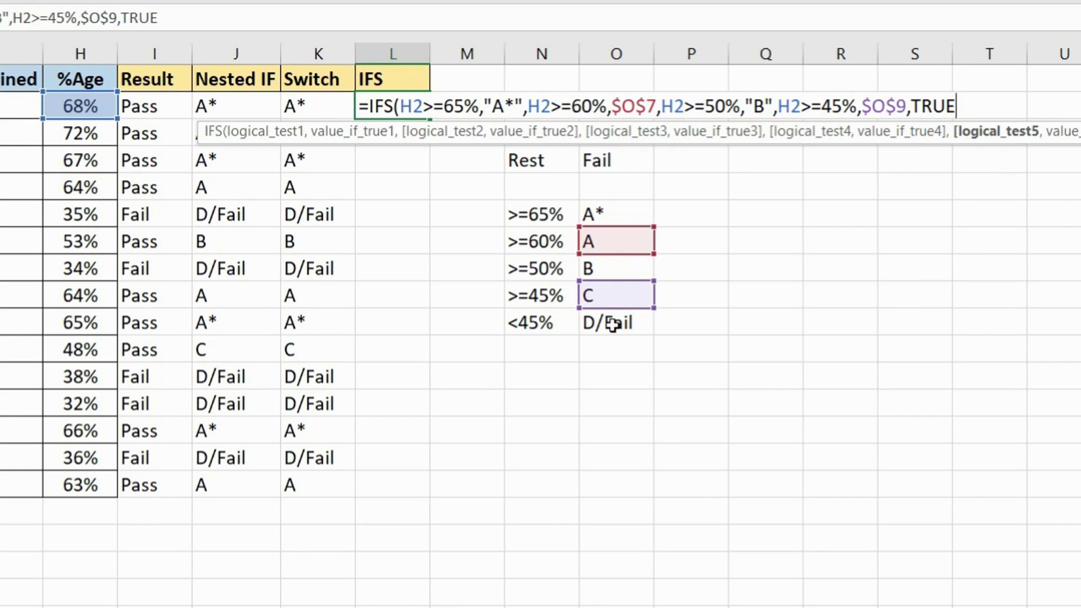
{"action": "type", "text": ","}
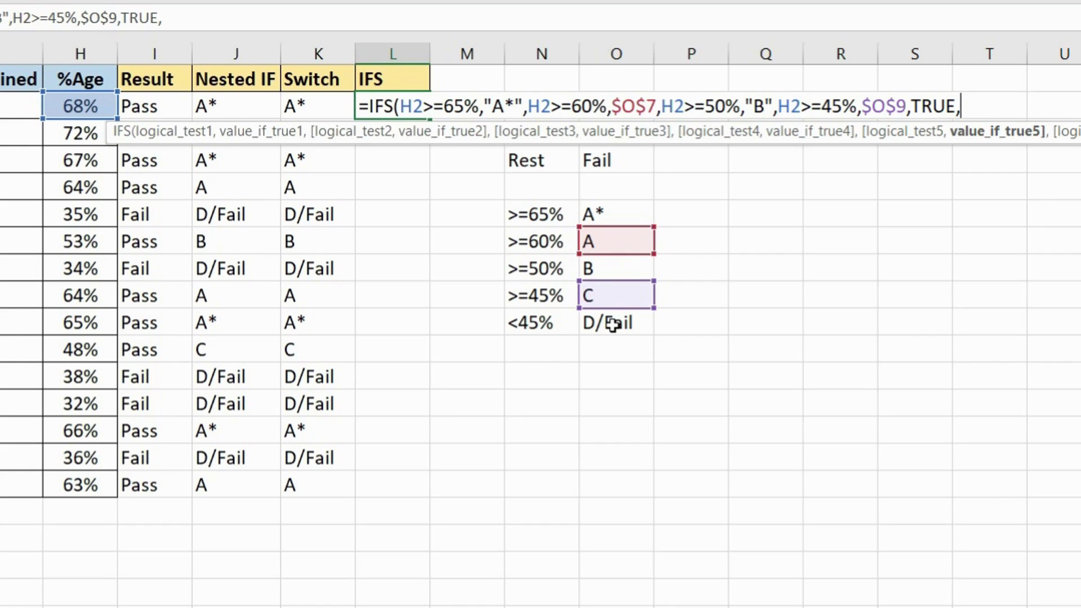
{"action": "left_click", "coordinate": [612, 325]}
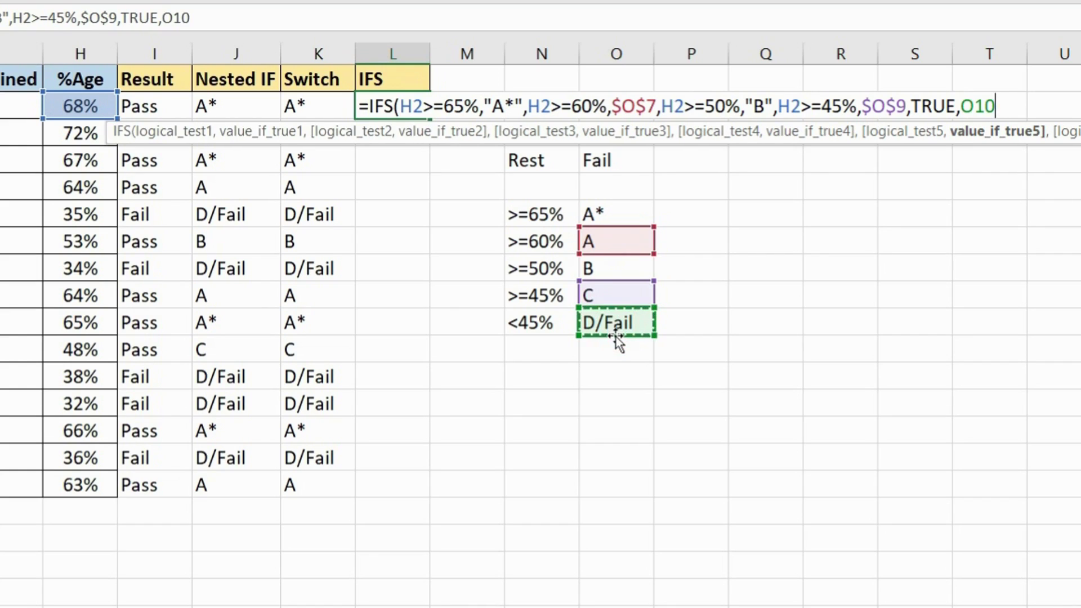
{"action": "key", "text": "F4"}
{"action": "type", "text": ")"}
{"action": "key", "text": "Return"}
- Fill L2's IFS formula down to L16
{"action": "left_click", "coordinate": [401, 107]}
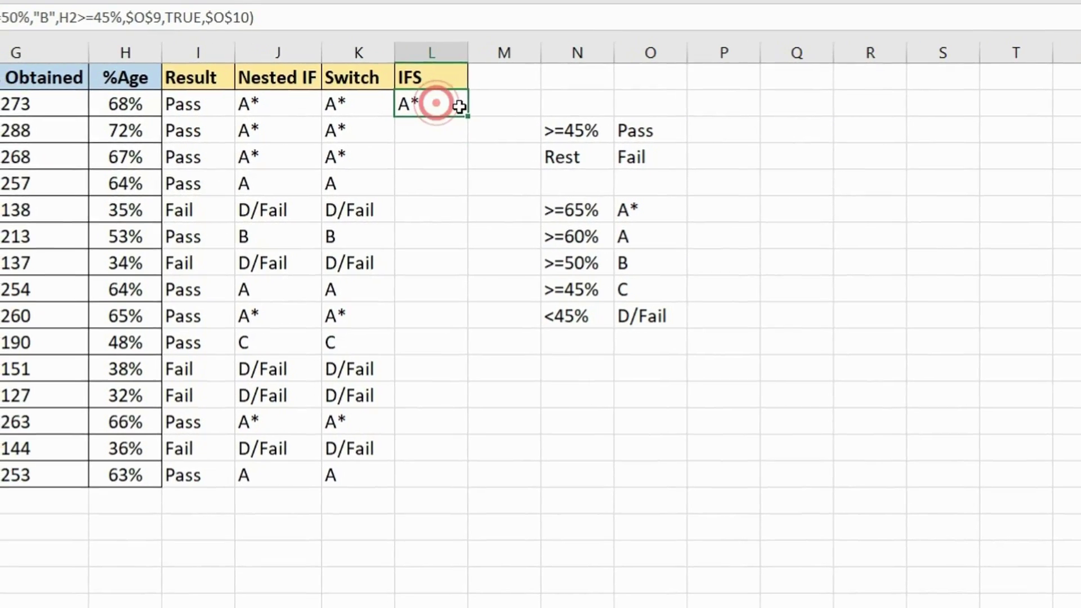
{"action": "double_click", "coordinate": [467, 115]}
{"action": "left_click", "coordinate": [433, 121]}
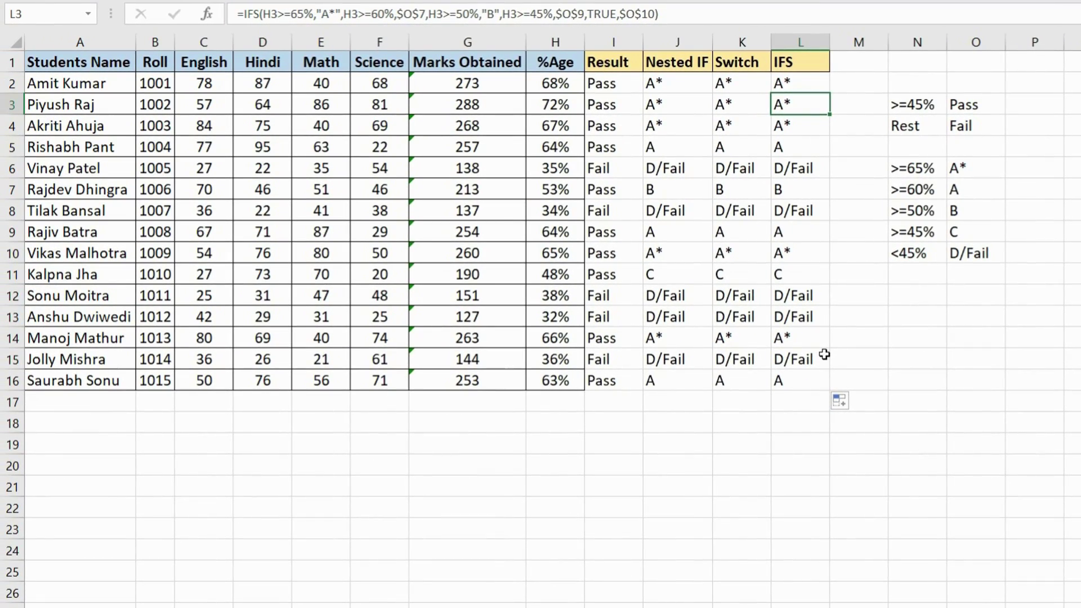
- Rename the heading in I1 as IF Function and autofit the widths of columns I to L
{"action": "left_click", "coordinate": [602, 65]}
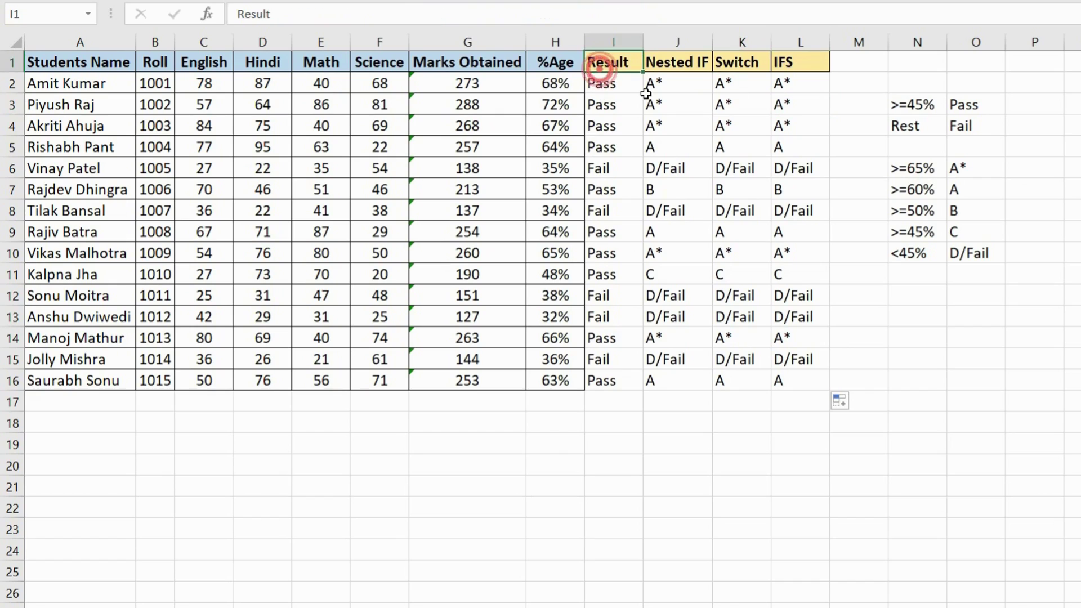
{"action": "type", "text": "IF FUnction"}
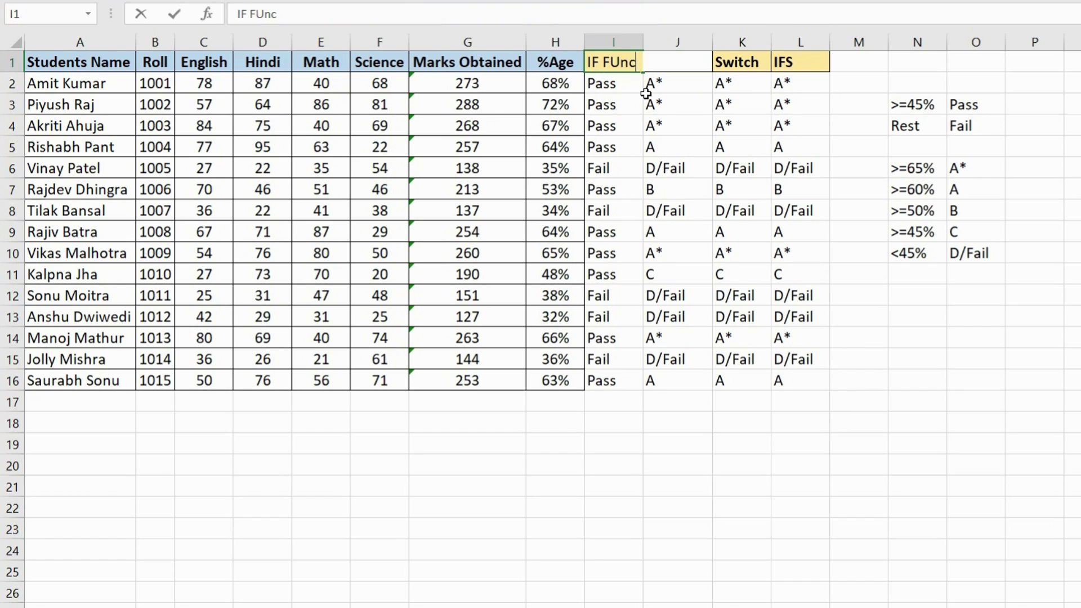
{"action": "key", "text": "Return"}
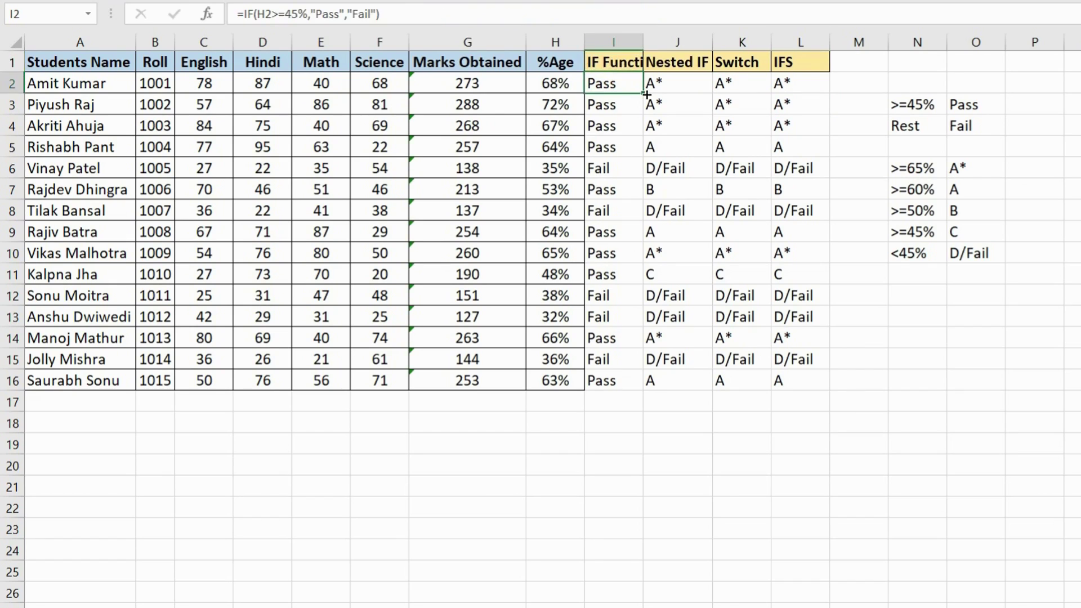
{"action": "left_click_drag", "start_coordinate": [617, 42], "coordinate": [638, 47]}
{"action": "left_click", "coordinate": [839, 34]}
{"action": "double_click", "coordinate": [641, 45]}
{"action": "left_click", "coordinate": [656, 107]}
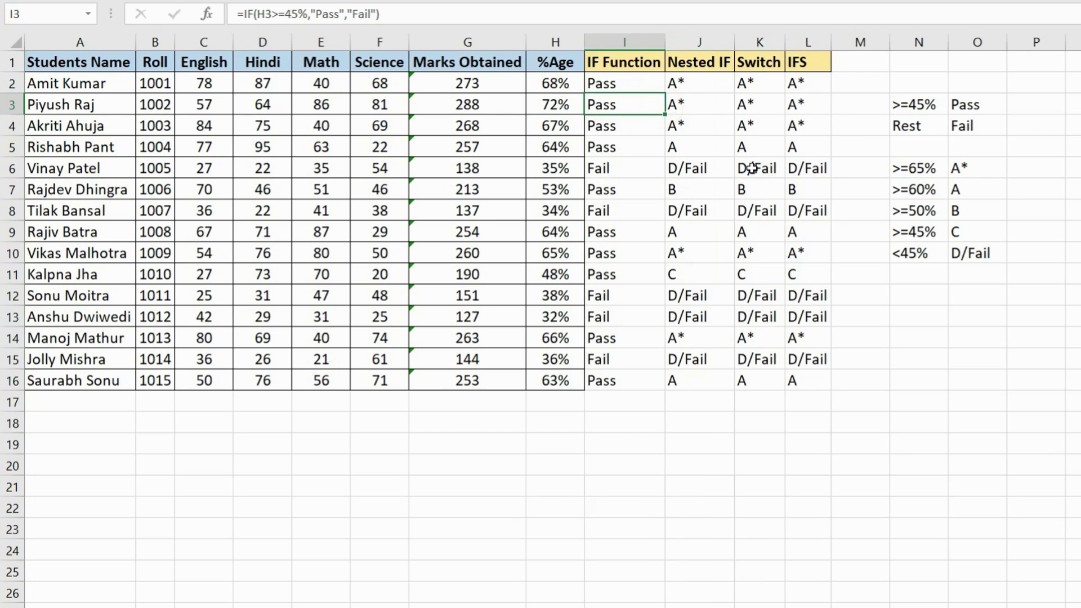
- Select the whole marks table, then switch to the sheet with the Data Type and IFERROR columns
{"action": "left_click", "coordinate": [631, 121]}
{"action": "key", "text": "ctrl+a"}
{"action": "left_click", "coordinate": [135, 1]}
{"action": "left_click", "coordinate": [250, 44]}
{"action": "left_click", "coordinate": [807, 84]}
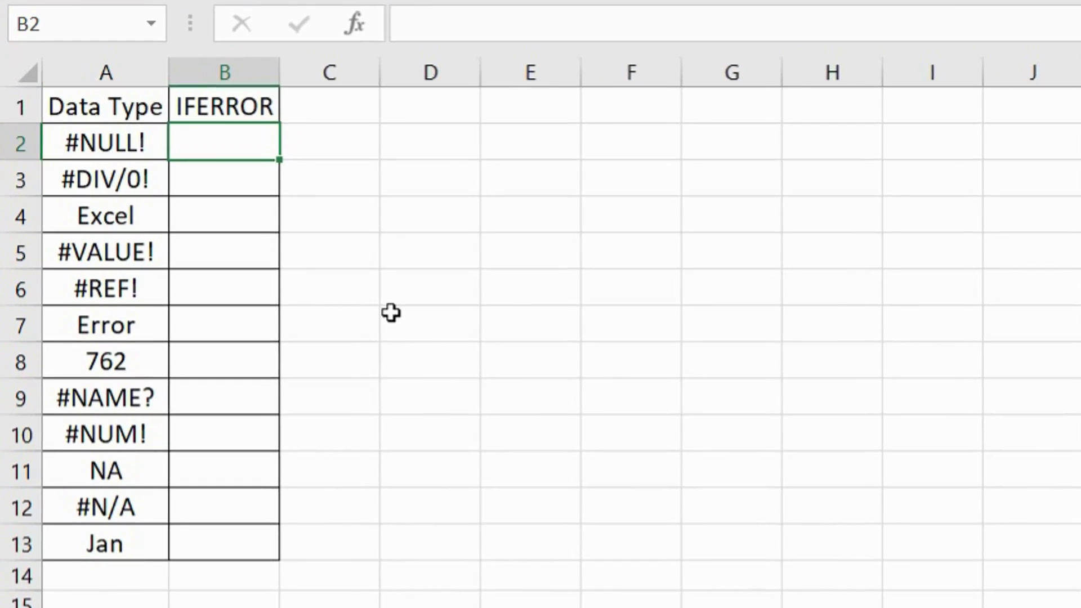
- Enter =IFERROR(A2,"") in B2 to return a blank when the Data Type value is an error
{"action": "type", "text": "=ife"}
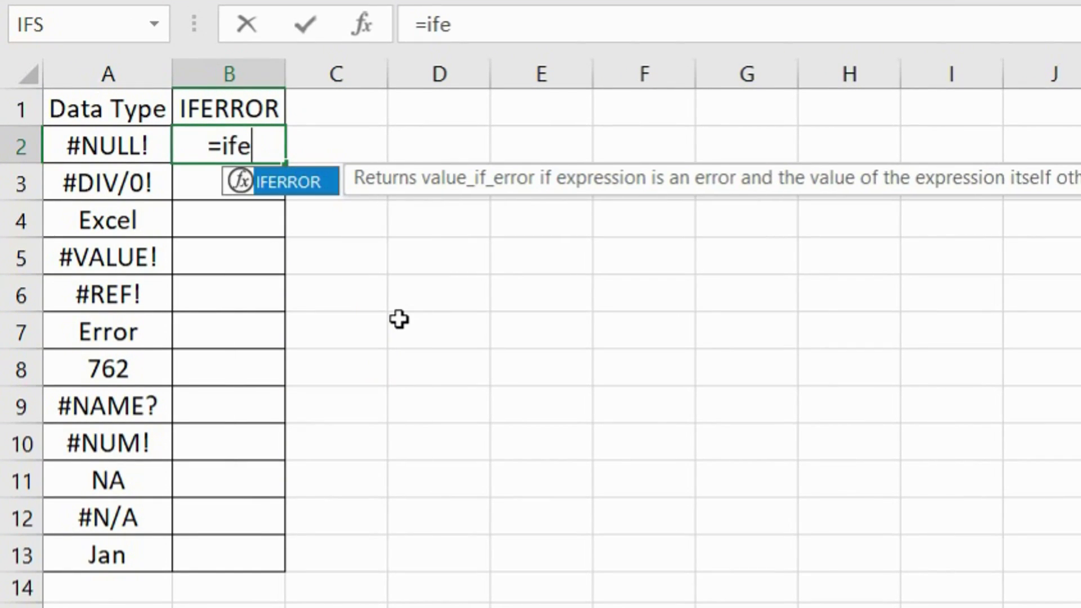
{"action": "key", "text": "Tab"}
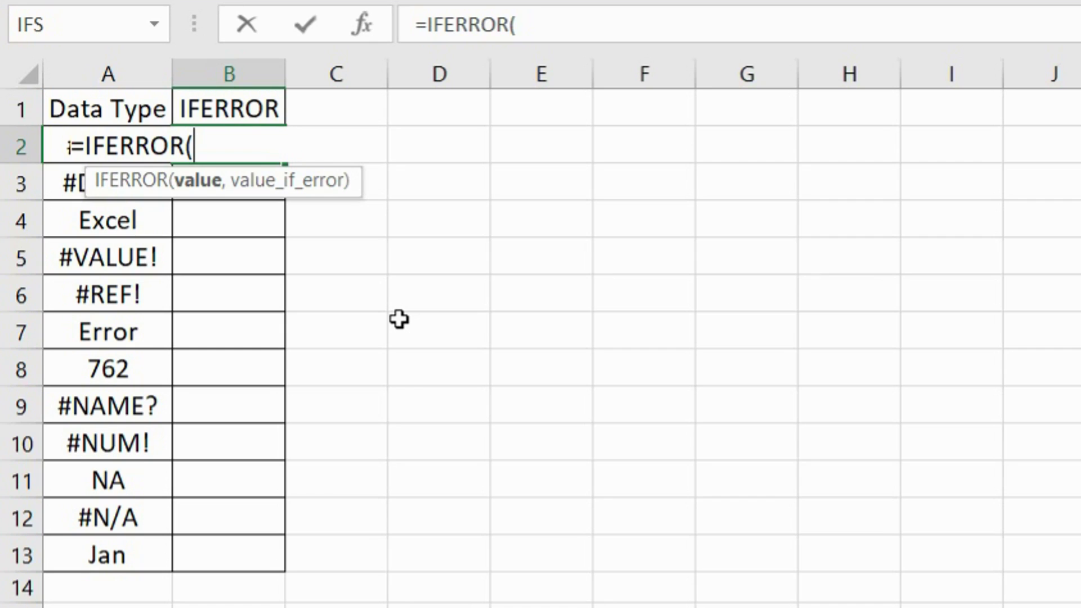
{"action": "key", "text": "Left"}
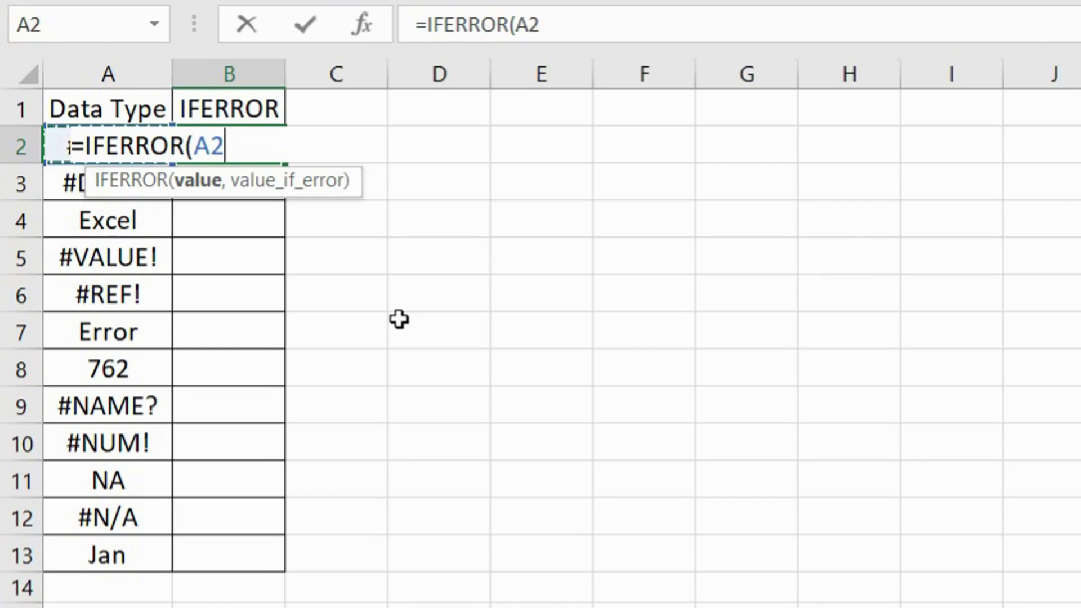
{"action": "type", "text": ","}
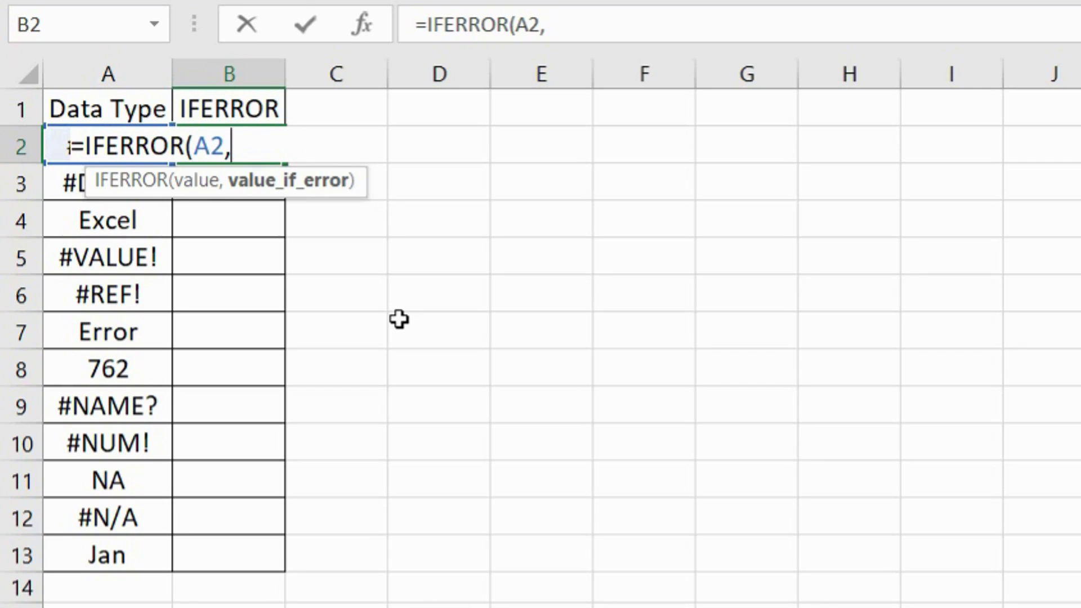
{"action": "type", "text": "\"\""}
{"action": "key", "text": "ctrl+Return"}
{"action": "key", "text": "Return"}
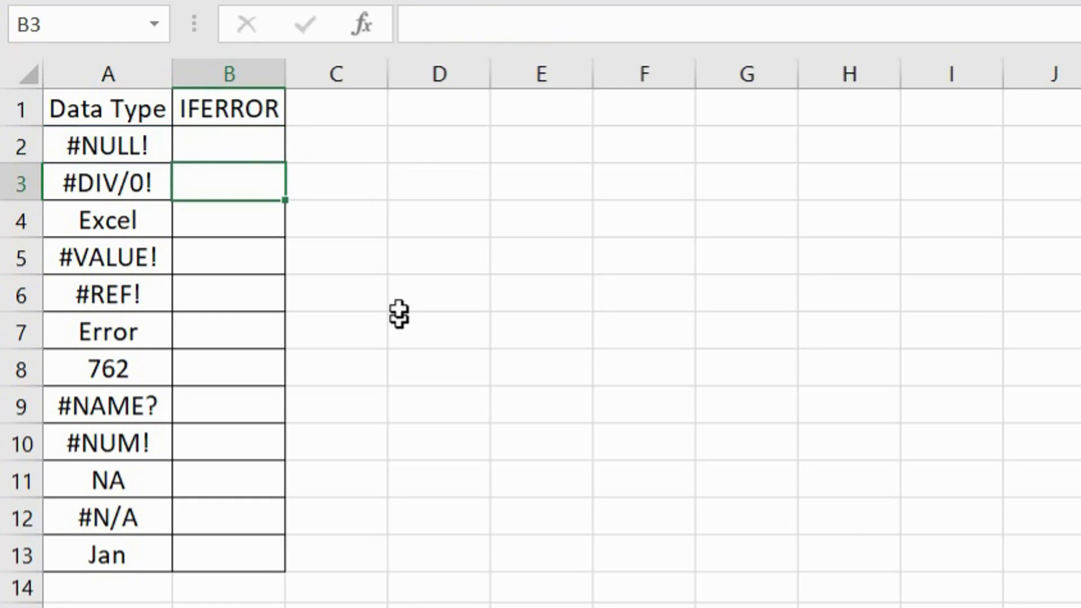
- Fill B2's IFERROR formula down to B13 and compare the results with the Data Type column
{"action": "left_click", "coordinate": [289, 151]}
{"action": "left_click", "coordinate": [248, 143]}
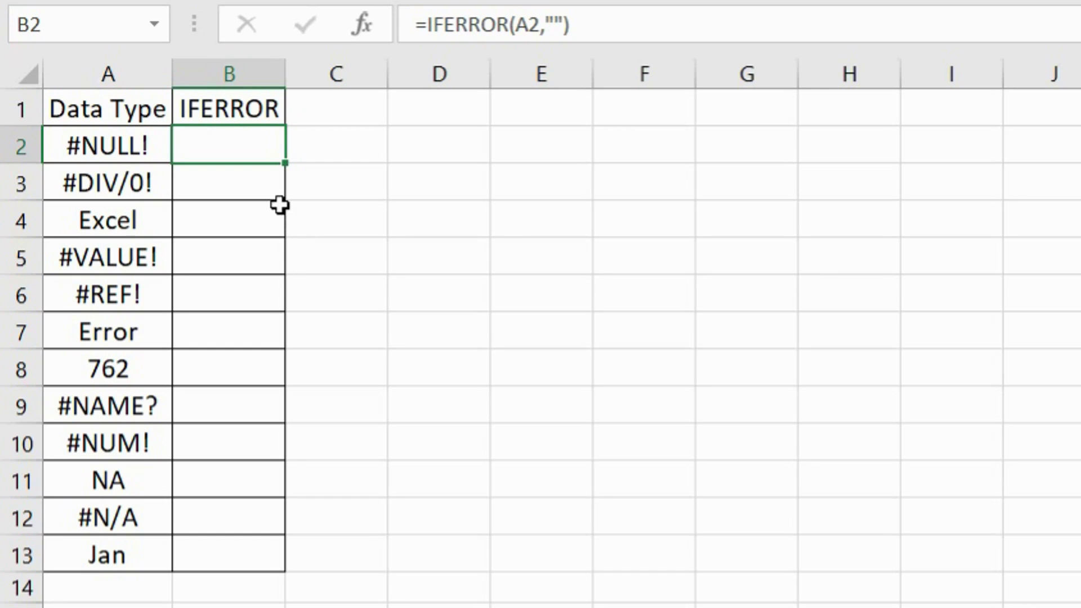
{"action": "double_click", "coordinate": [283, 161]}
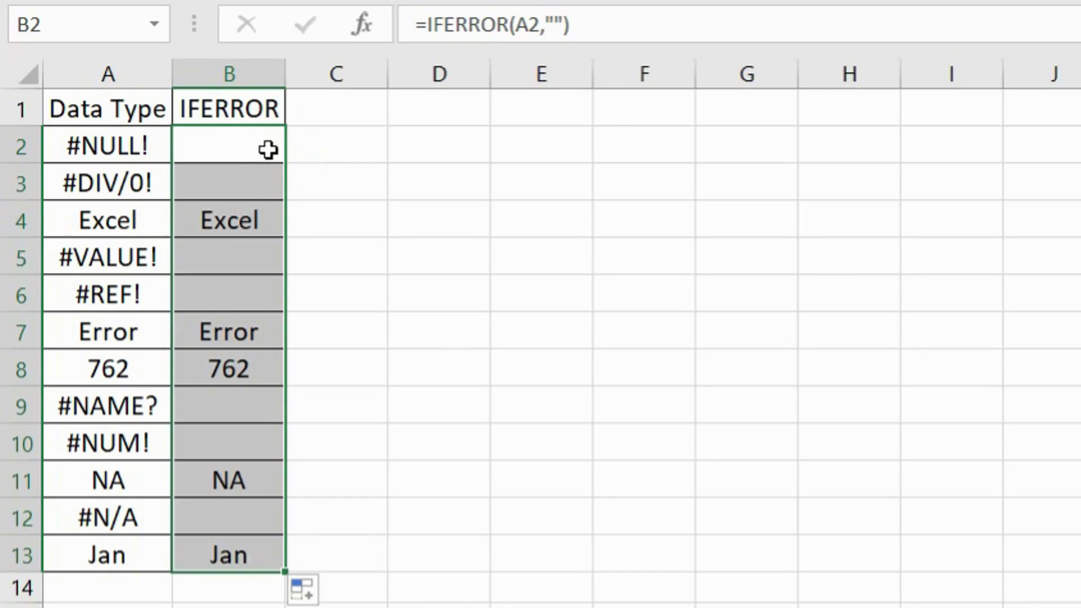
{"action": "left_click_drag", "start_coordinate": [265, 148], "coordinate": [265, 568]}
{"action": "left_click", "coordinate": [246, 98]}
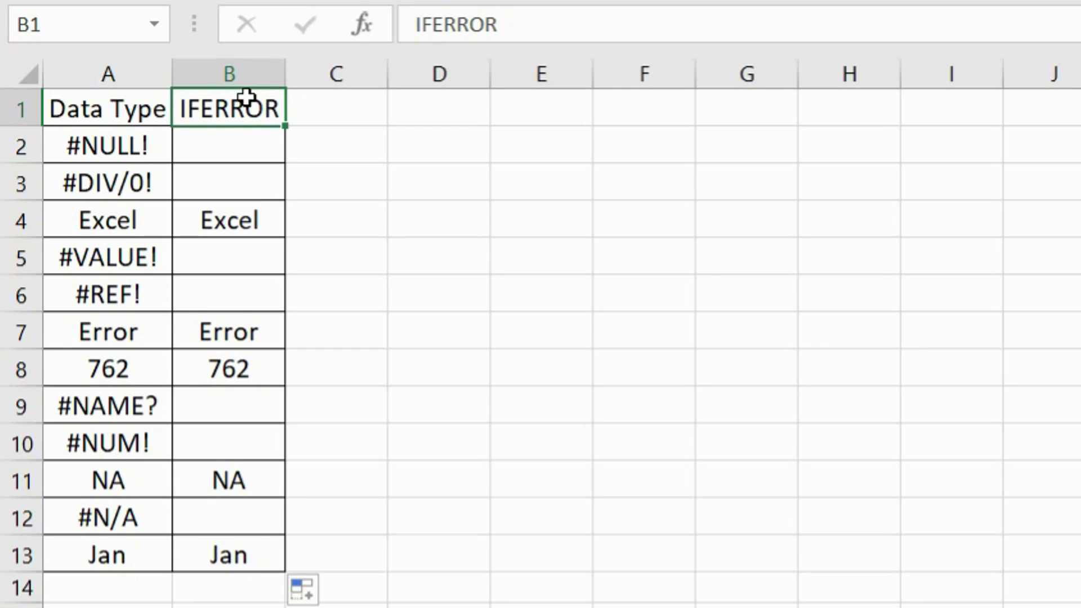
- Duplicate the IFERROR column into column C as a column headed IFNA with its result cells cleared
{"action": "key", "text": "ctrl+shift+Down"}
{"action": "key", "text": "ctrl+c"}
{"action": "key", "text": "Right"}
{"action": "key", "text": "ctrl+v"}
{"action": "key", "text": "Escape"}
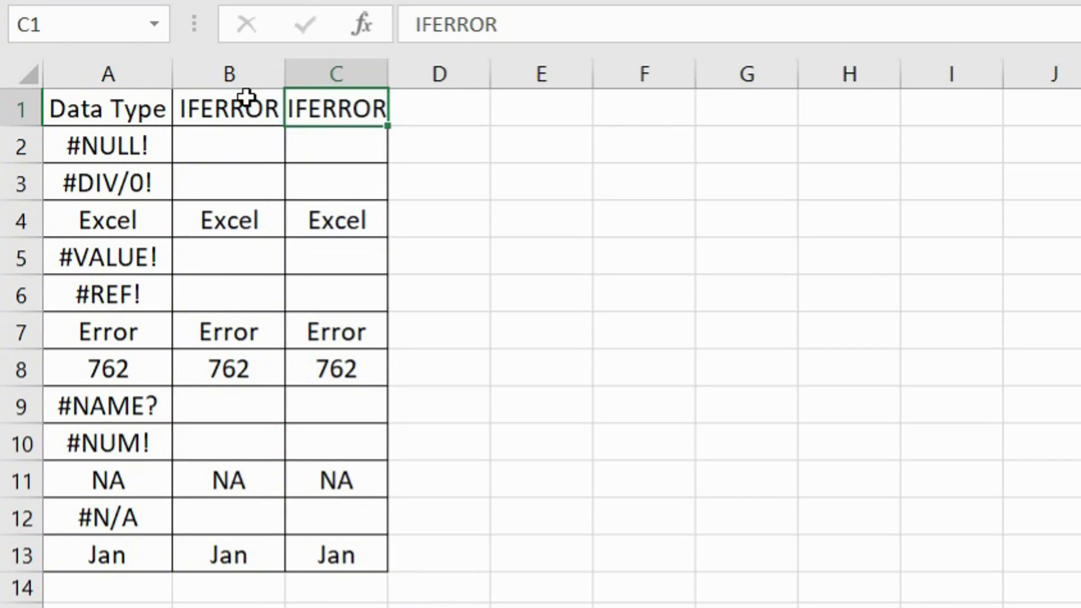
{"action": "type", "text": "IFNA"}
{"action": "key", "text": "Return"}
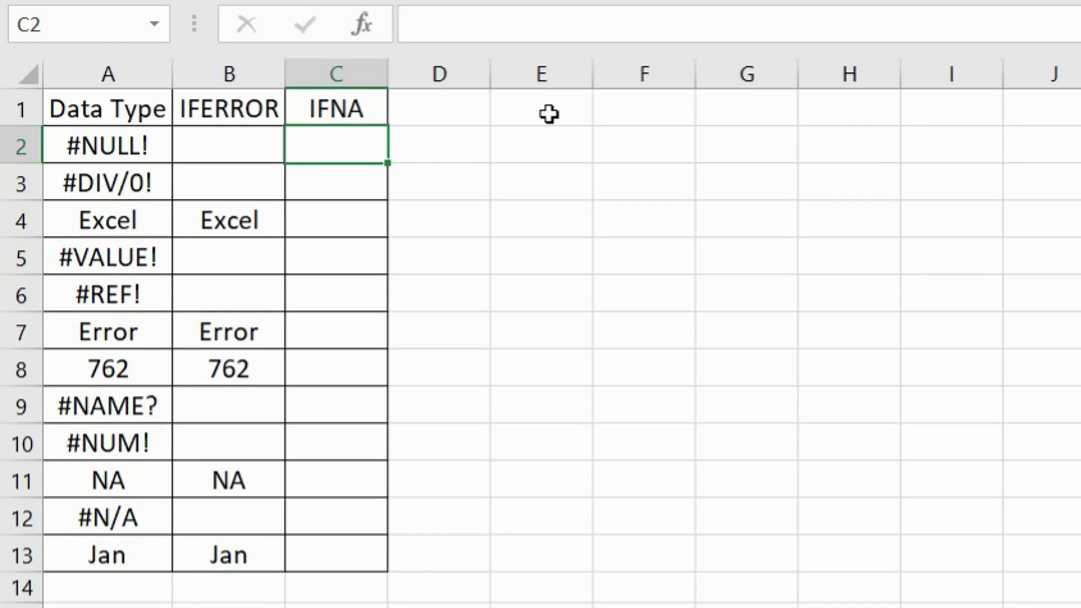
- Enter =IFNA(A2,"") in C2 to return a blank only when the Data Type value is #N/A
{"action": "type", "text": "=ifn"}
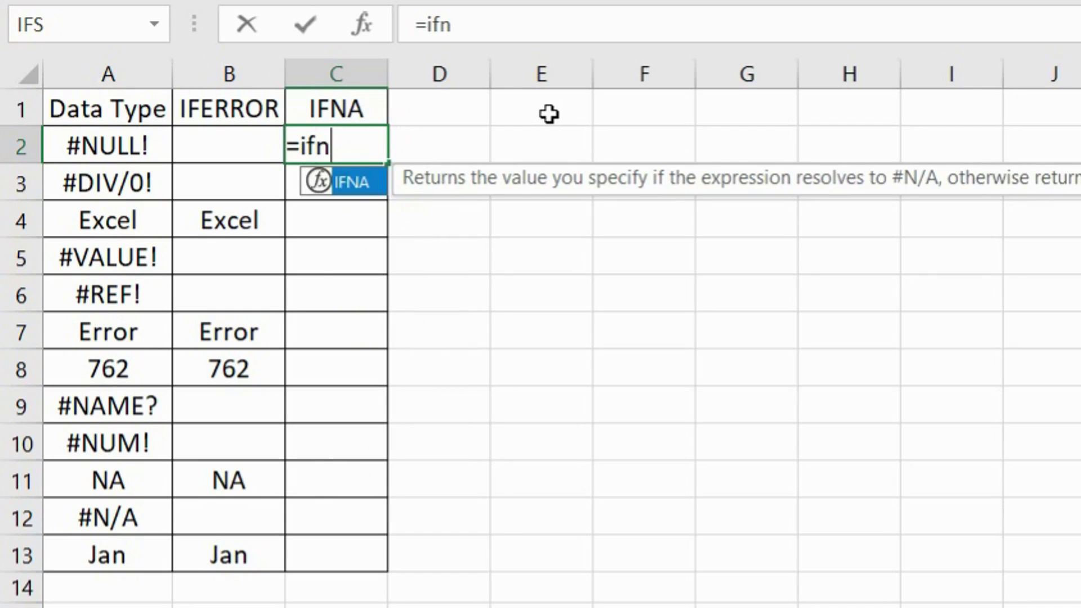
{"action": "key", "text": "Tab"}
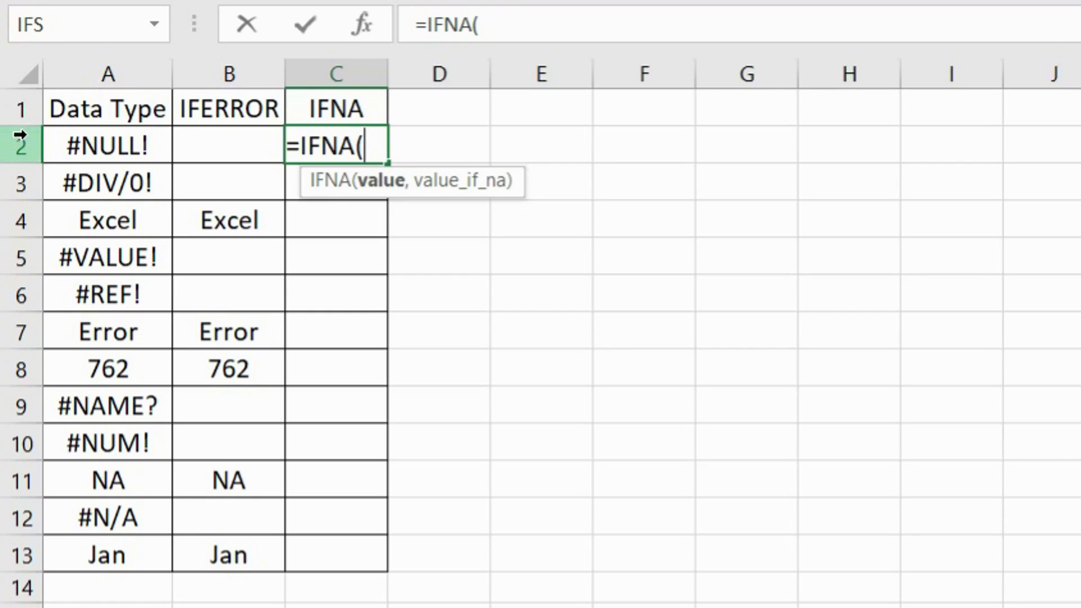
{"action": "left_click", "coordinate": [96, 137]}
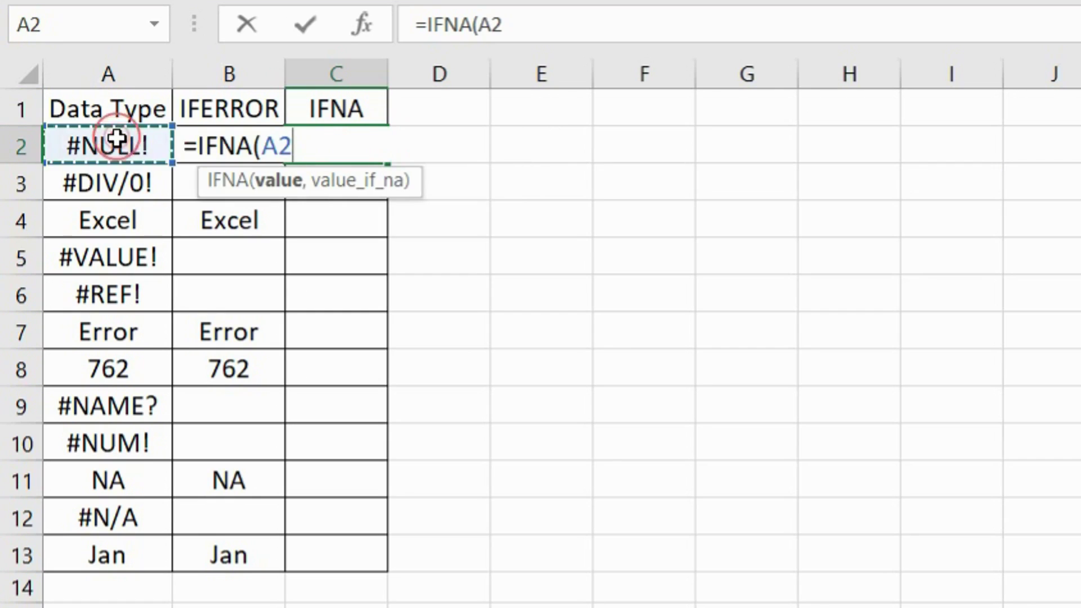
{"action": "type", "text": ","}
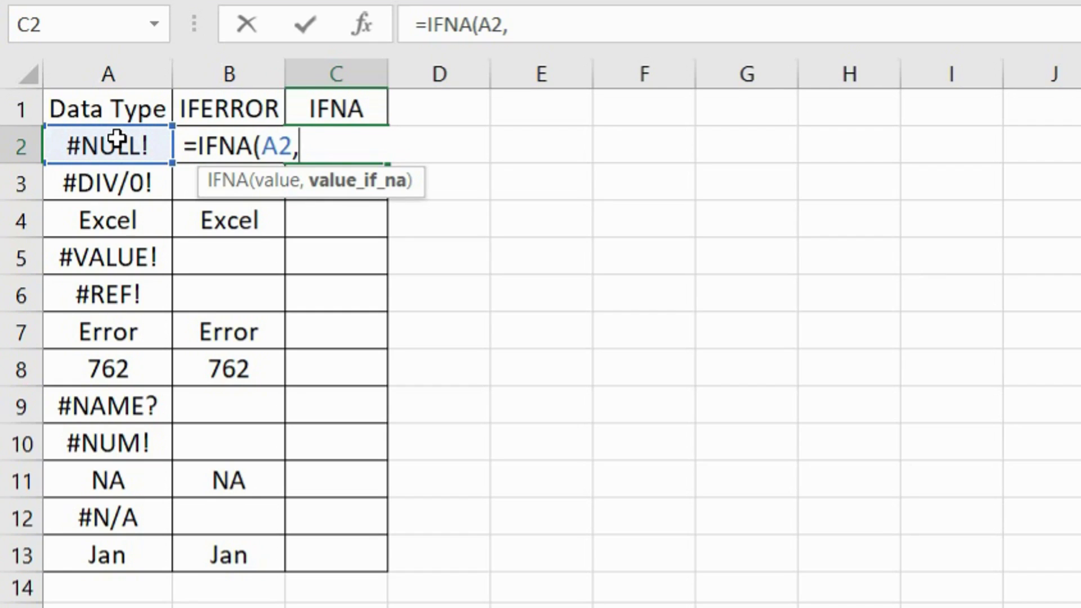
{"action": "type", "text": "\"\")"}
{"action": "key", "text": "Return"}
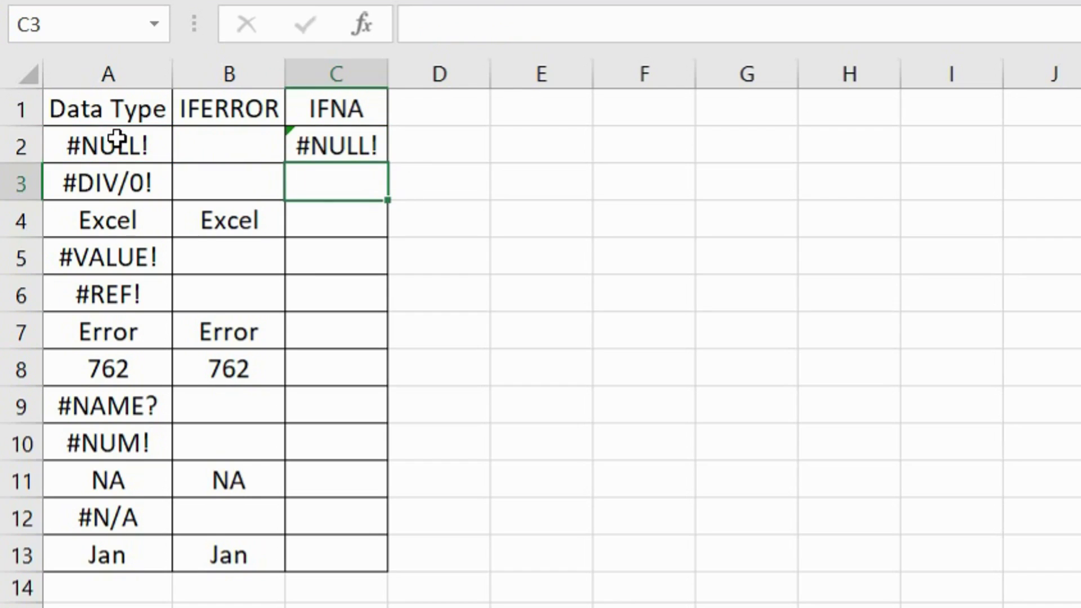
- Fill C2's IFNA formula down to C13, autofit column C's width and check the #N/A row across the three columns
{"action": "left_click", "coordinate": [331, 146]}
{"action": "double_click", "coordinate": [391, 167]}
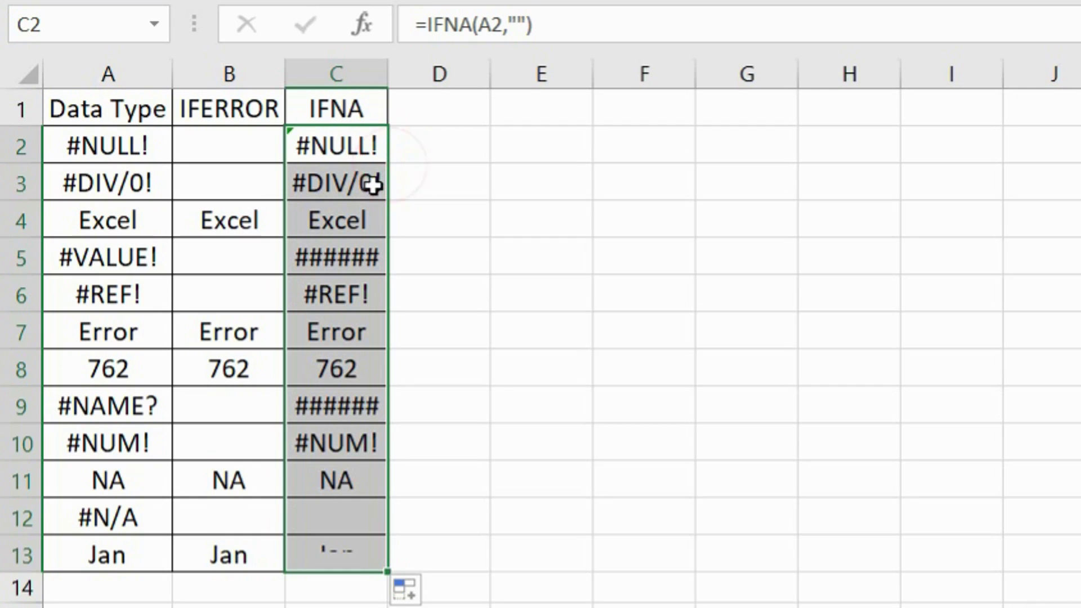
{"action": "left_click_drag", "start_coordinate": [338, 147], "coordinate": [343, 561]}
{"action": "double_click", "coordinate": [388, 63]}
{"action": "left_click", "coordinate": [367, 258]}
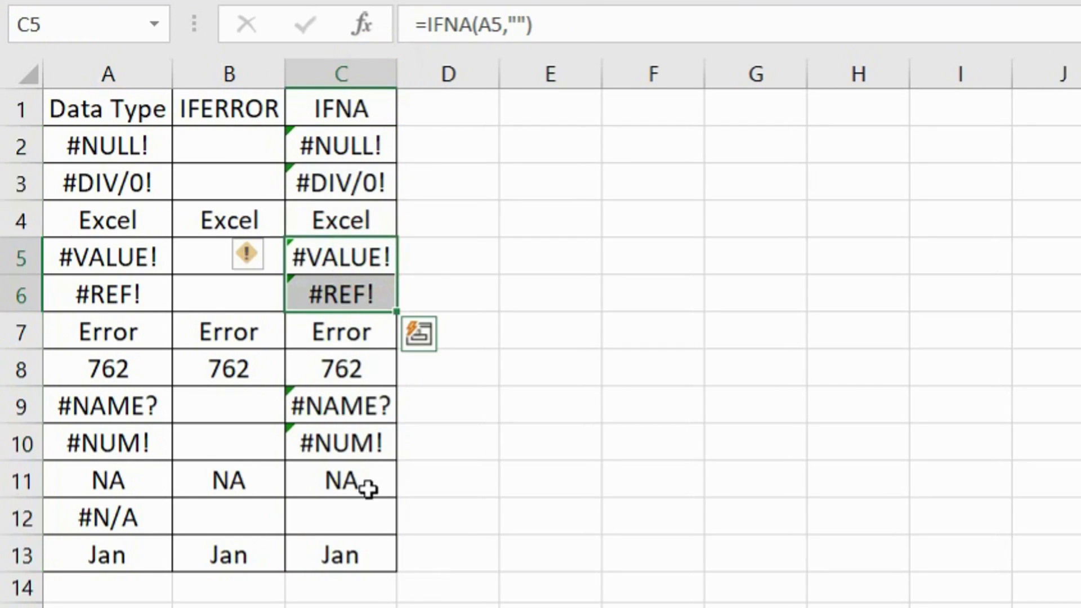
{"action": "left_click_drag", "start_coordinate": [367, 519], "coordinate": [61, 514]}
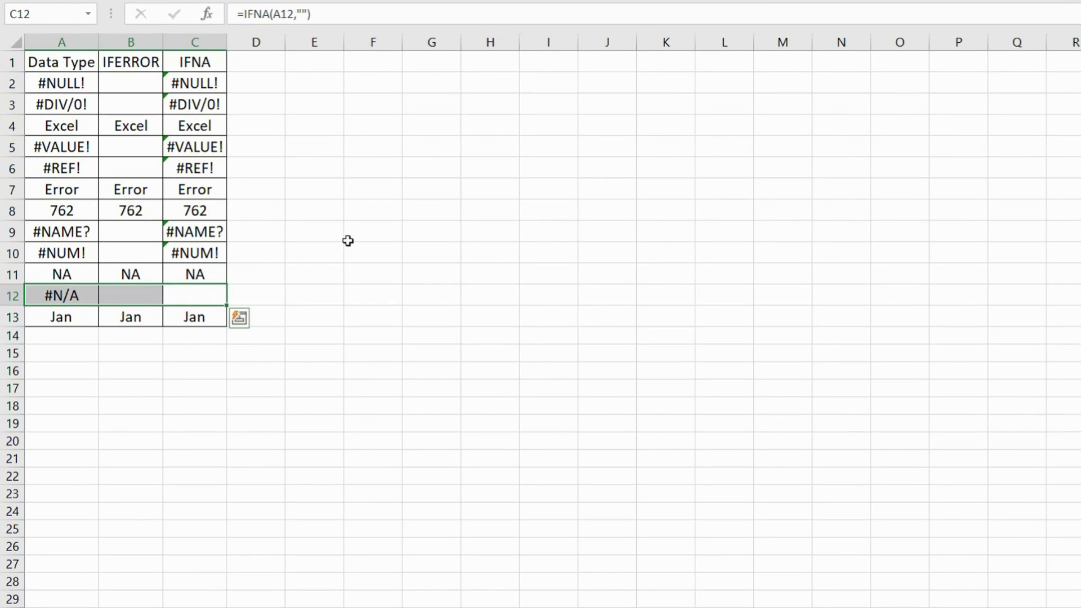
- Enter the logical values TRUE in F3 and FALSE in F4, beside the Data Type table
{"action": "left_click", "coordinate": [357, 98]}
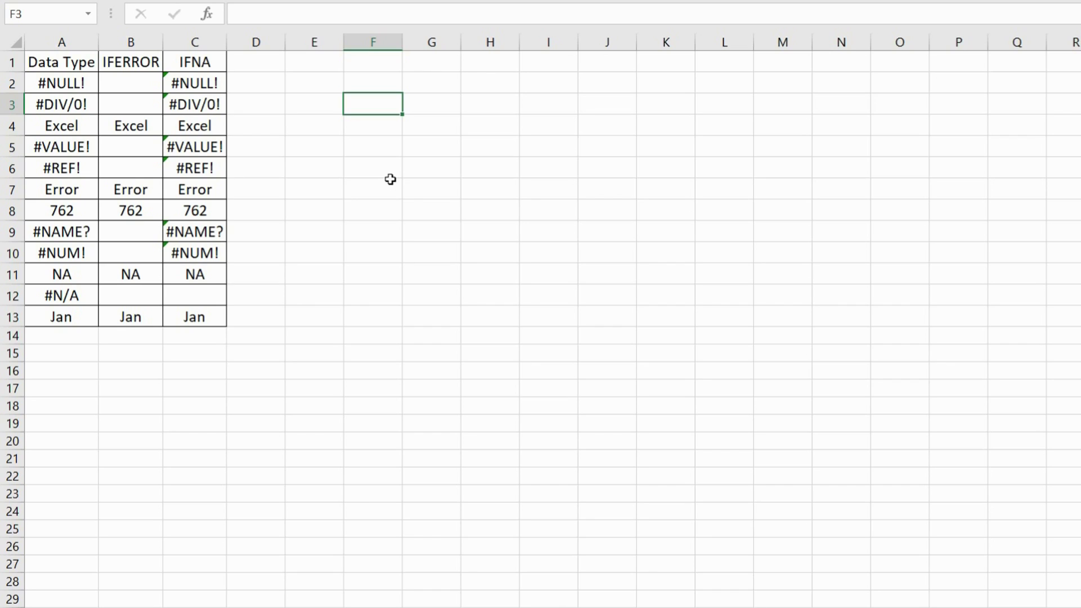
{"action": "type", "text": "TRUE"}
{"action": "key", "text": "Return"}
{"action": "type", "text": "FALSSE"}
{"action": "key", "text": "Return"}
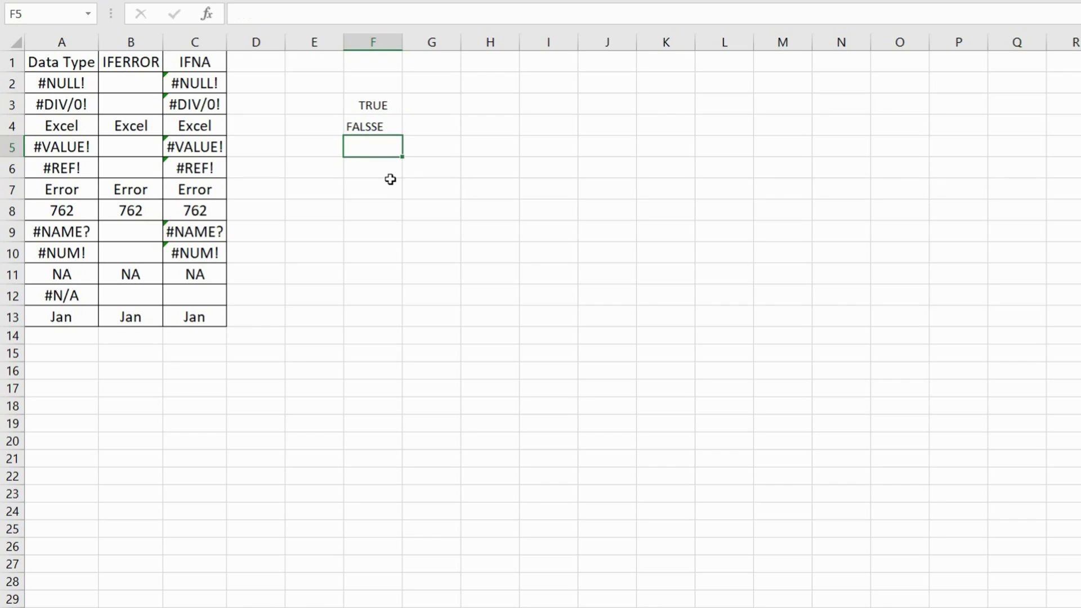
{"action": "key", "text": "Up"}
{"action": "key", "text": "Delete"}
{"action": "type", "text": "FALSE"}
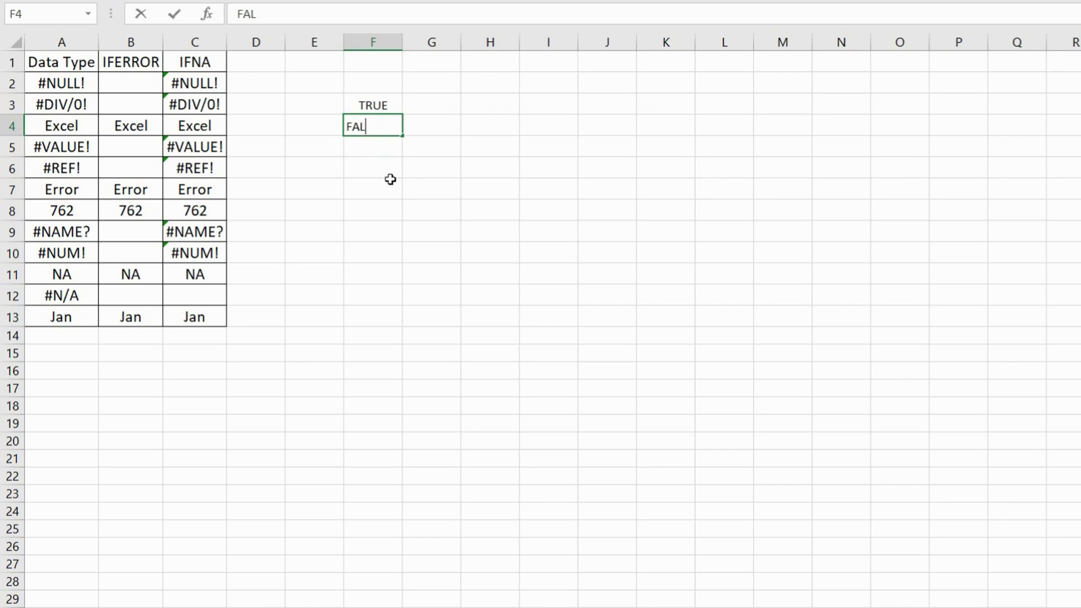
{"action": "key", "text": "Return"}
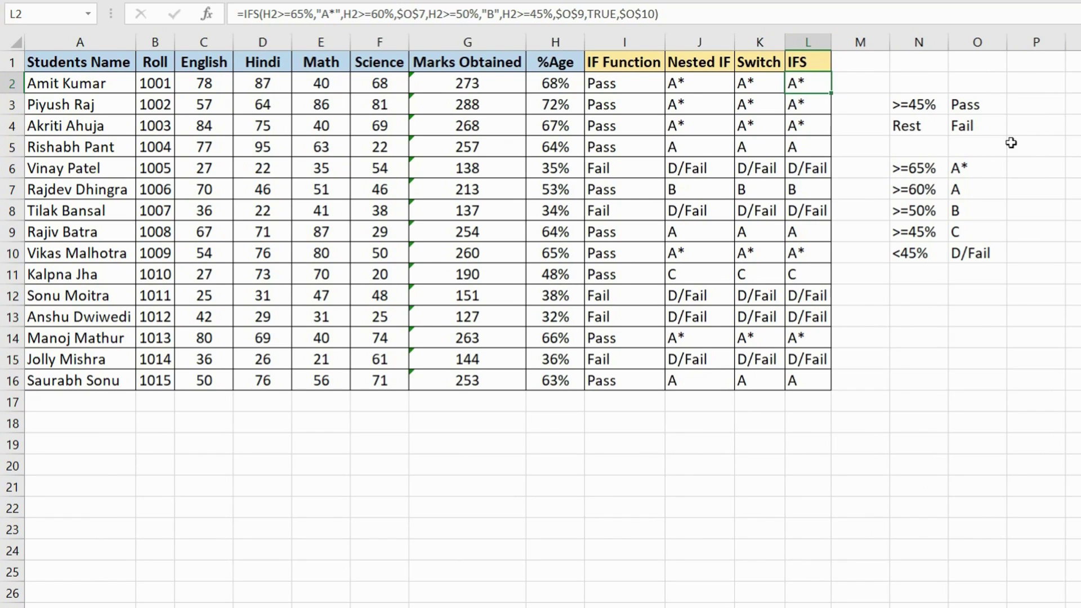
- Switch back to the students' marks sheet and review the IFS formula in L2 and the SWITCH formula in K2
{"action": "left_click", "coordinate": [795, 83]}
{"action": "left_click", "coordinate": [755, 82]}
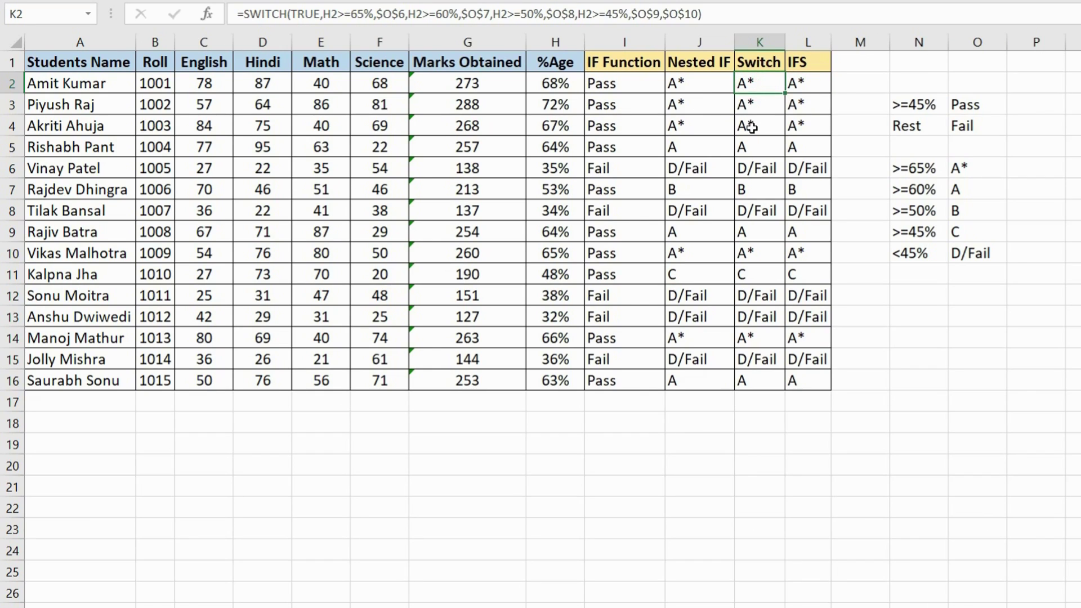